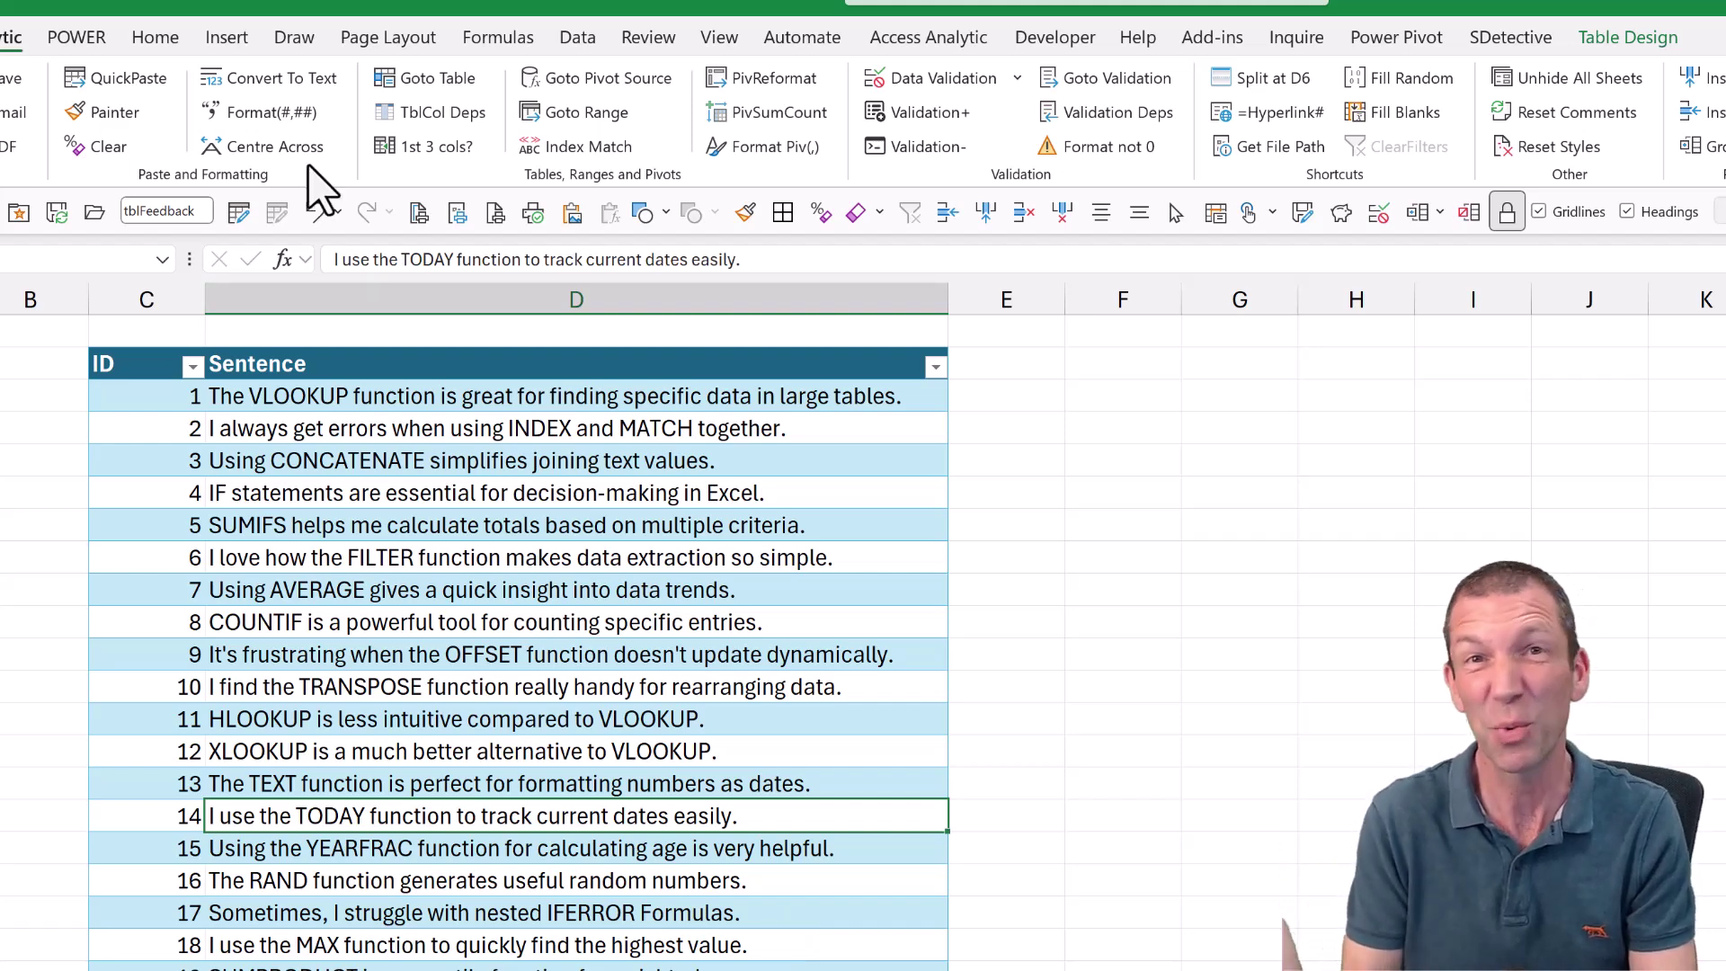
Step: Create the Python formula df=xl("tblFeedback[#All]", headers=True) in cell F2 to load the feedback table
click(1095, 392)
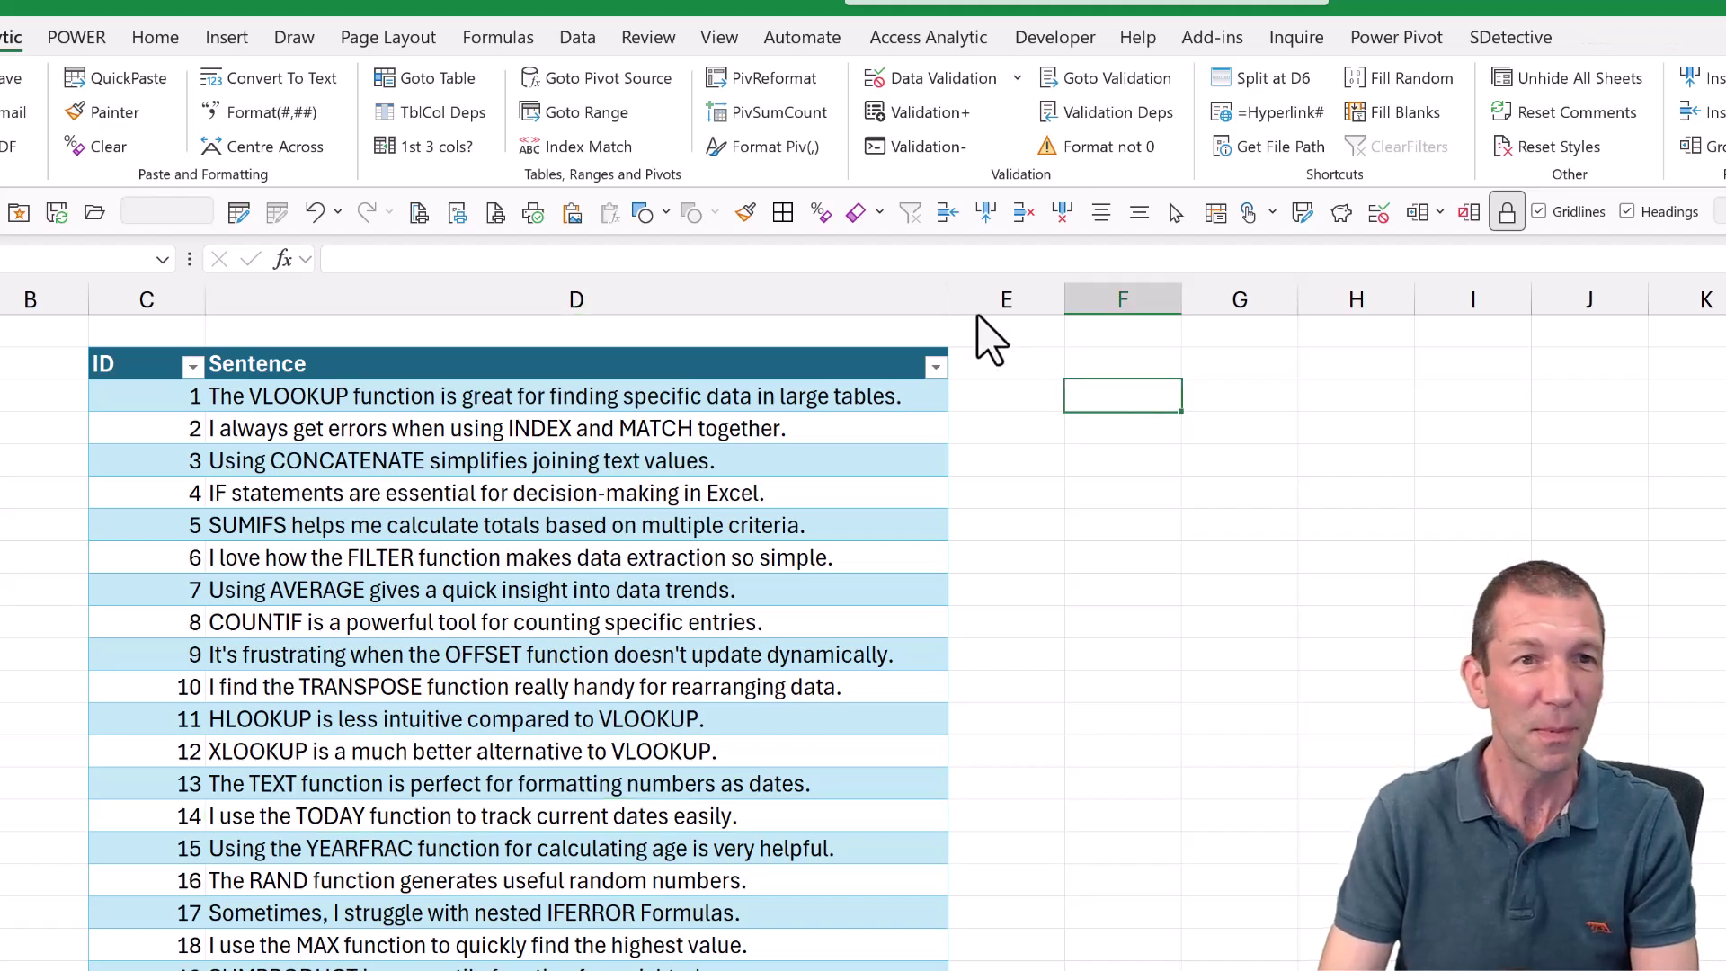
click(530, 38)
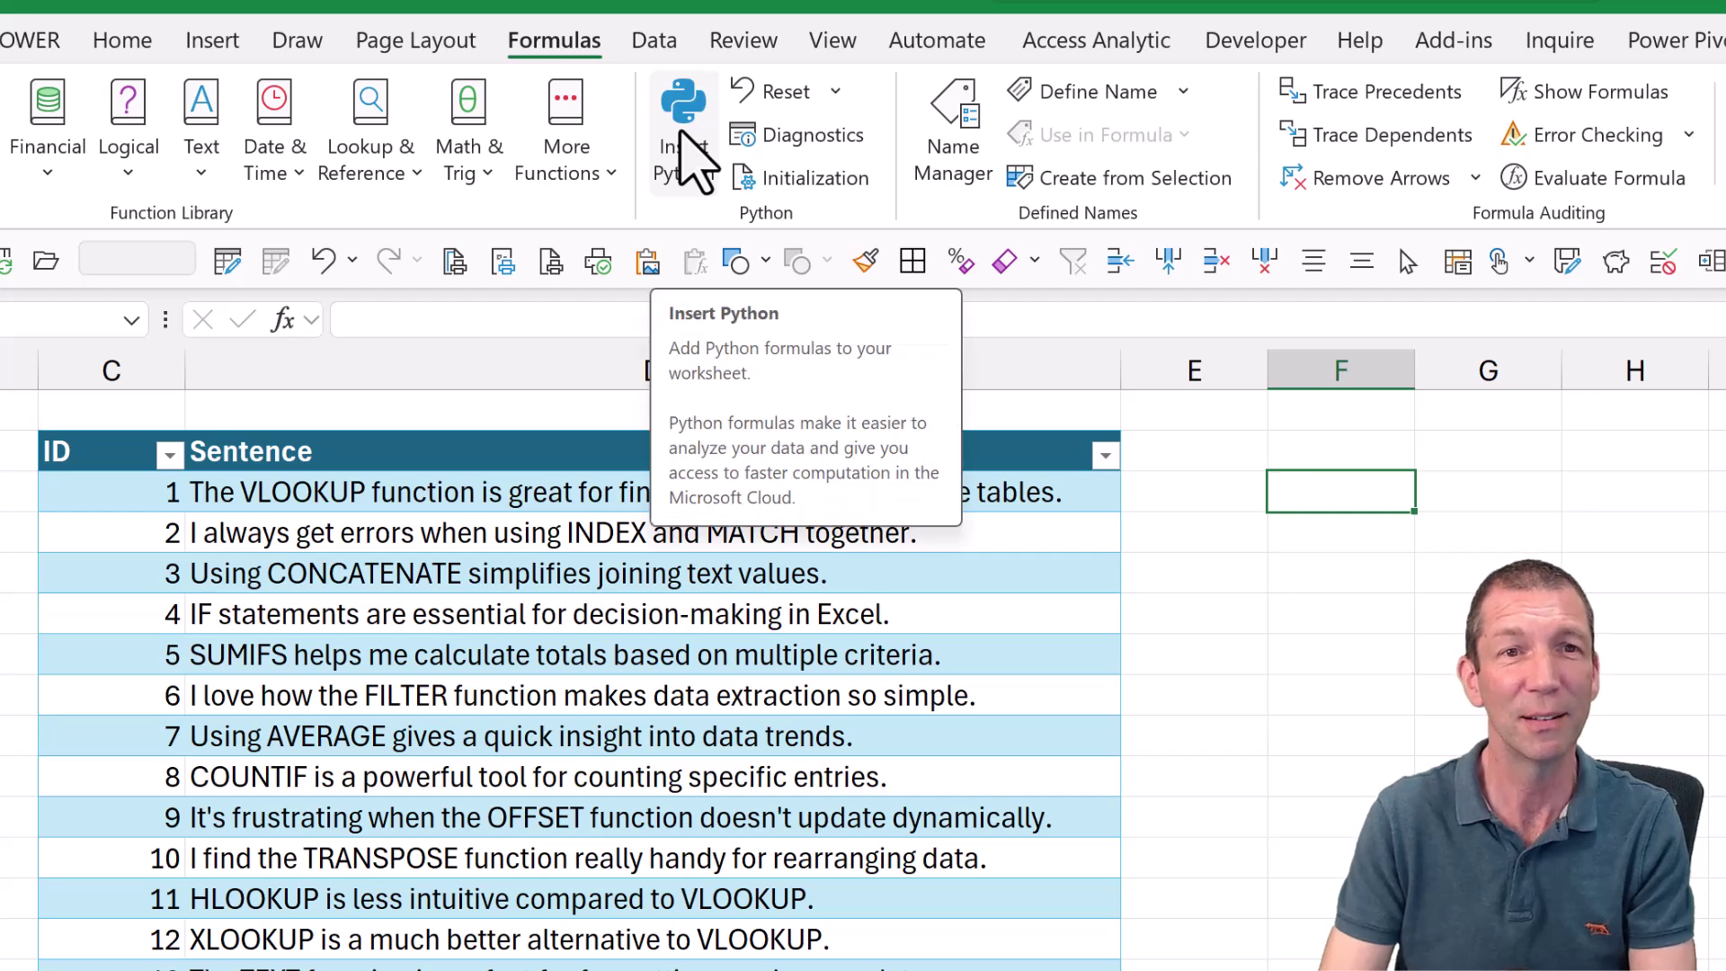
click(681, 134)
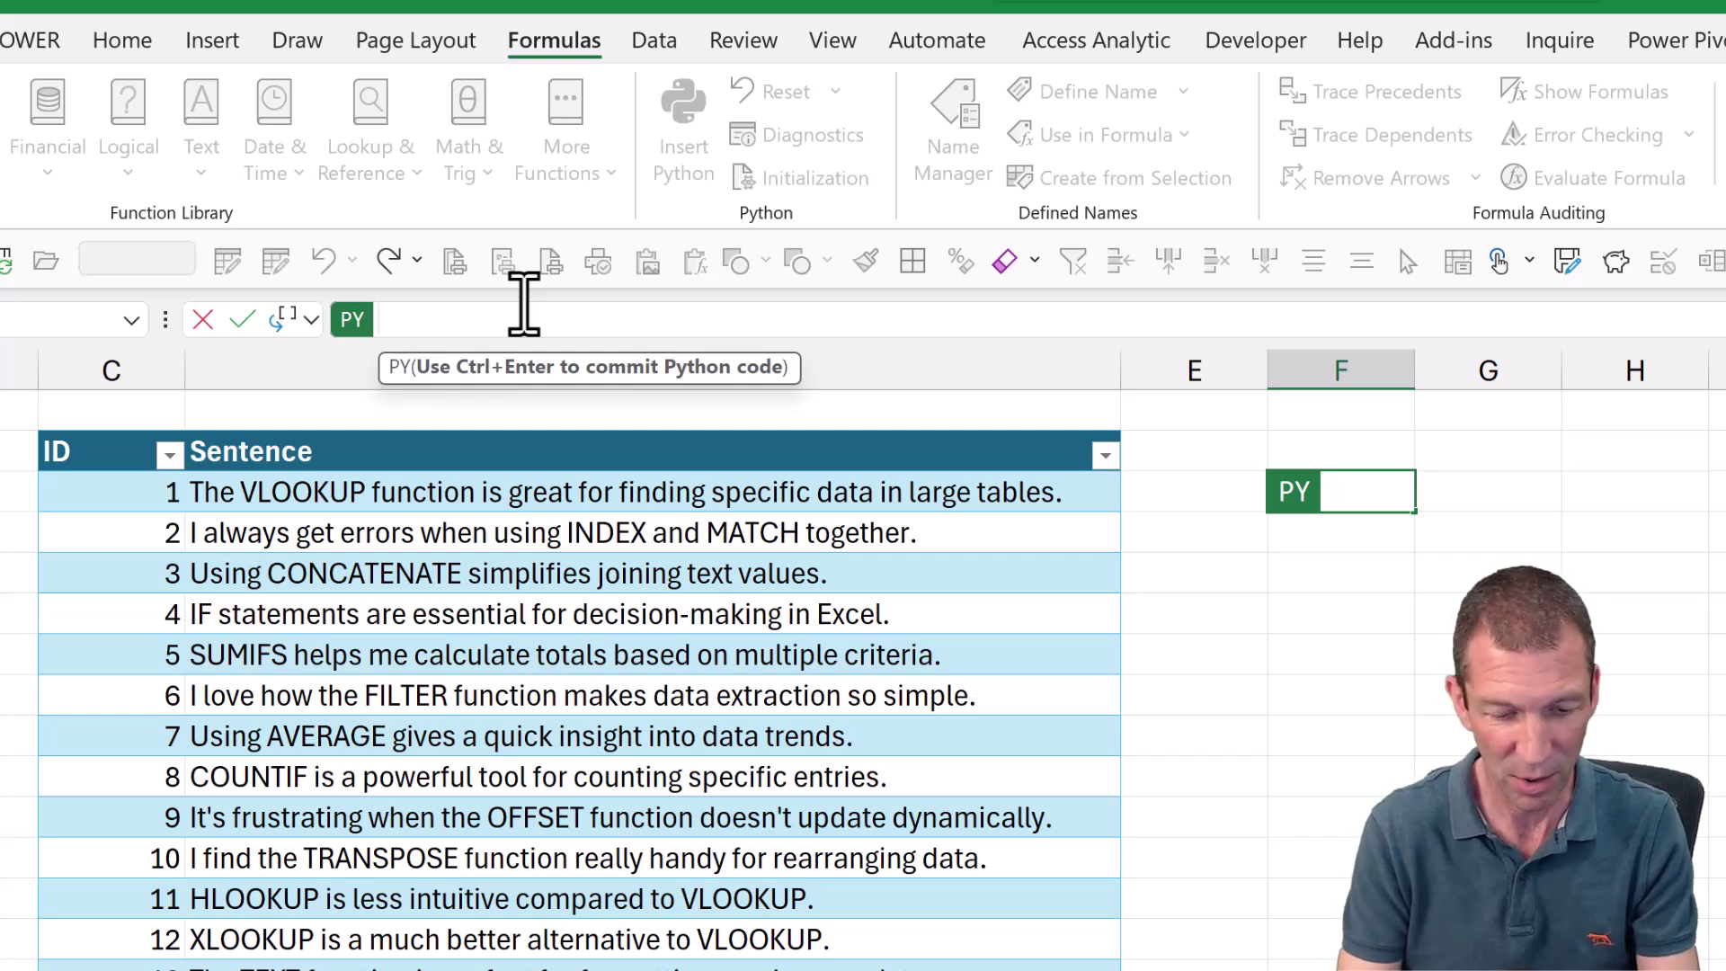
text(df)
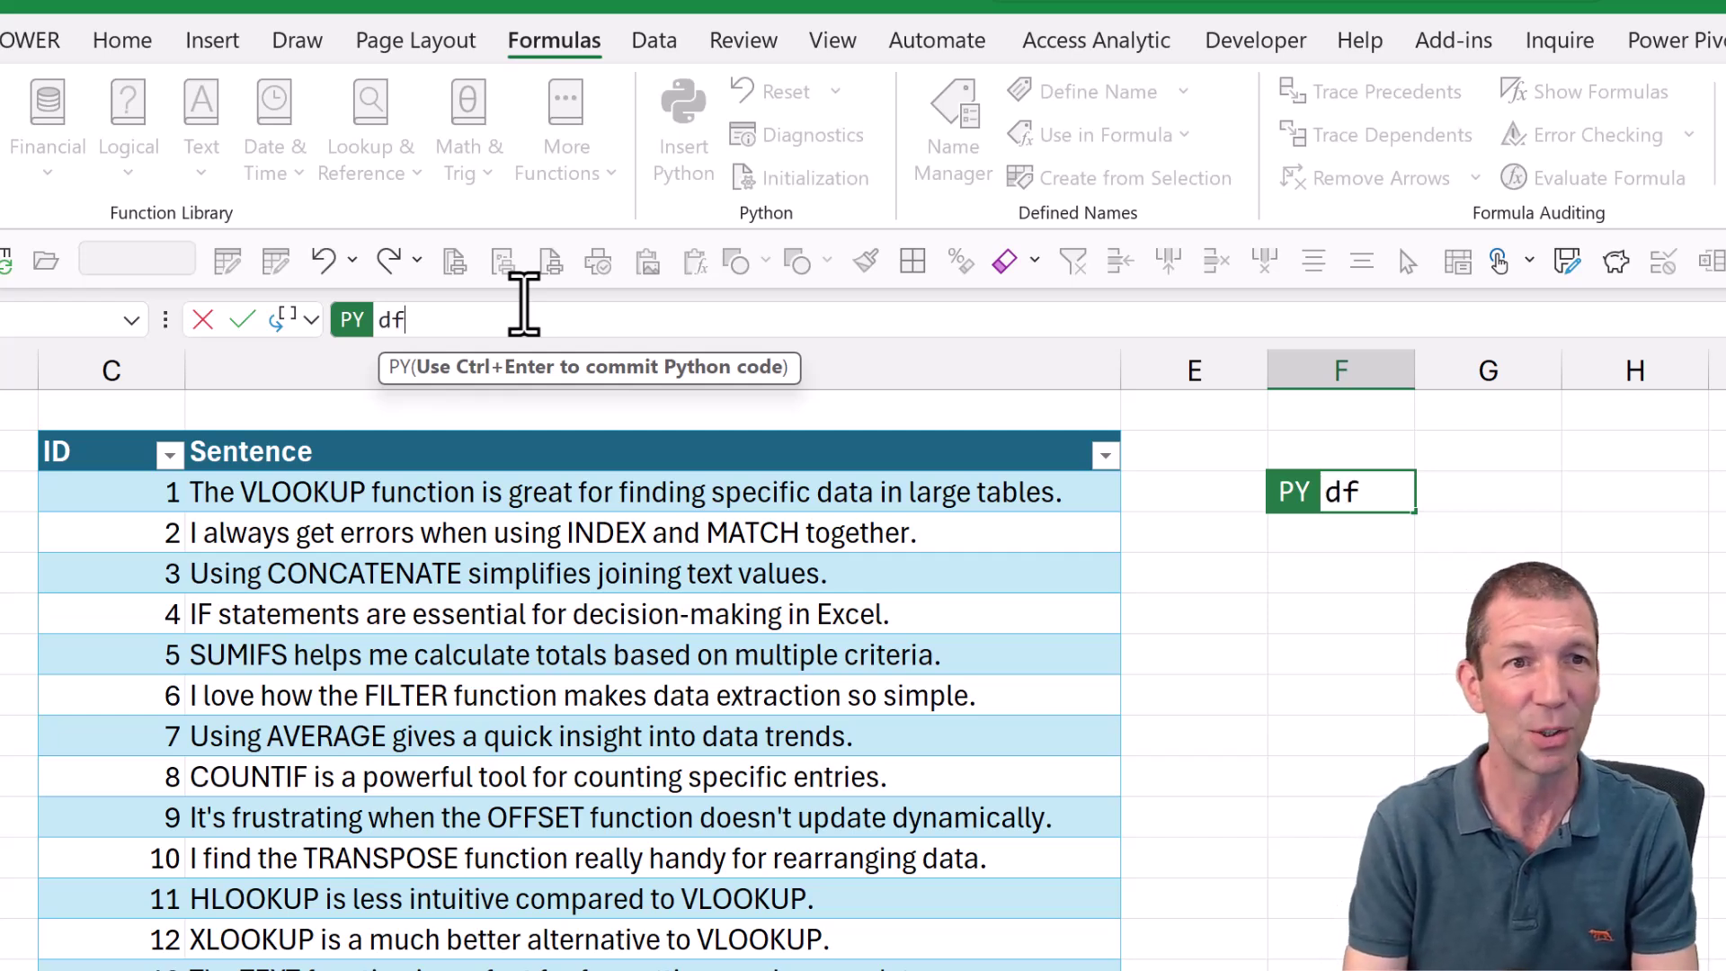
text(=)
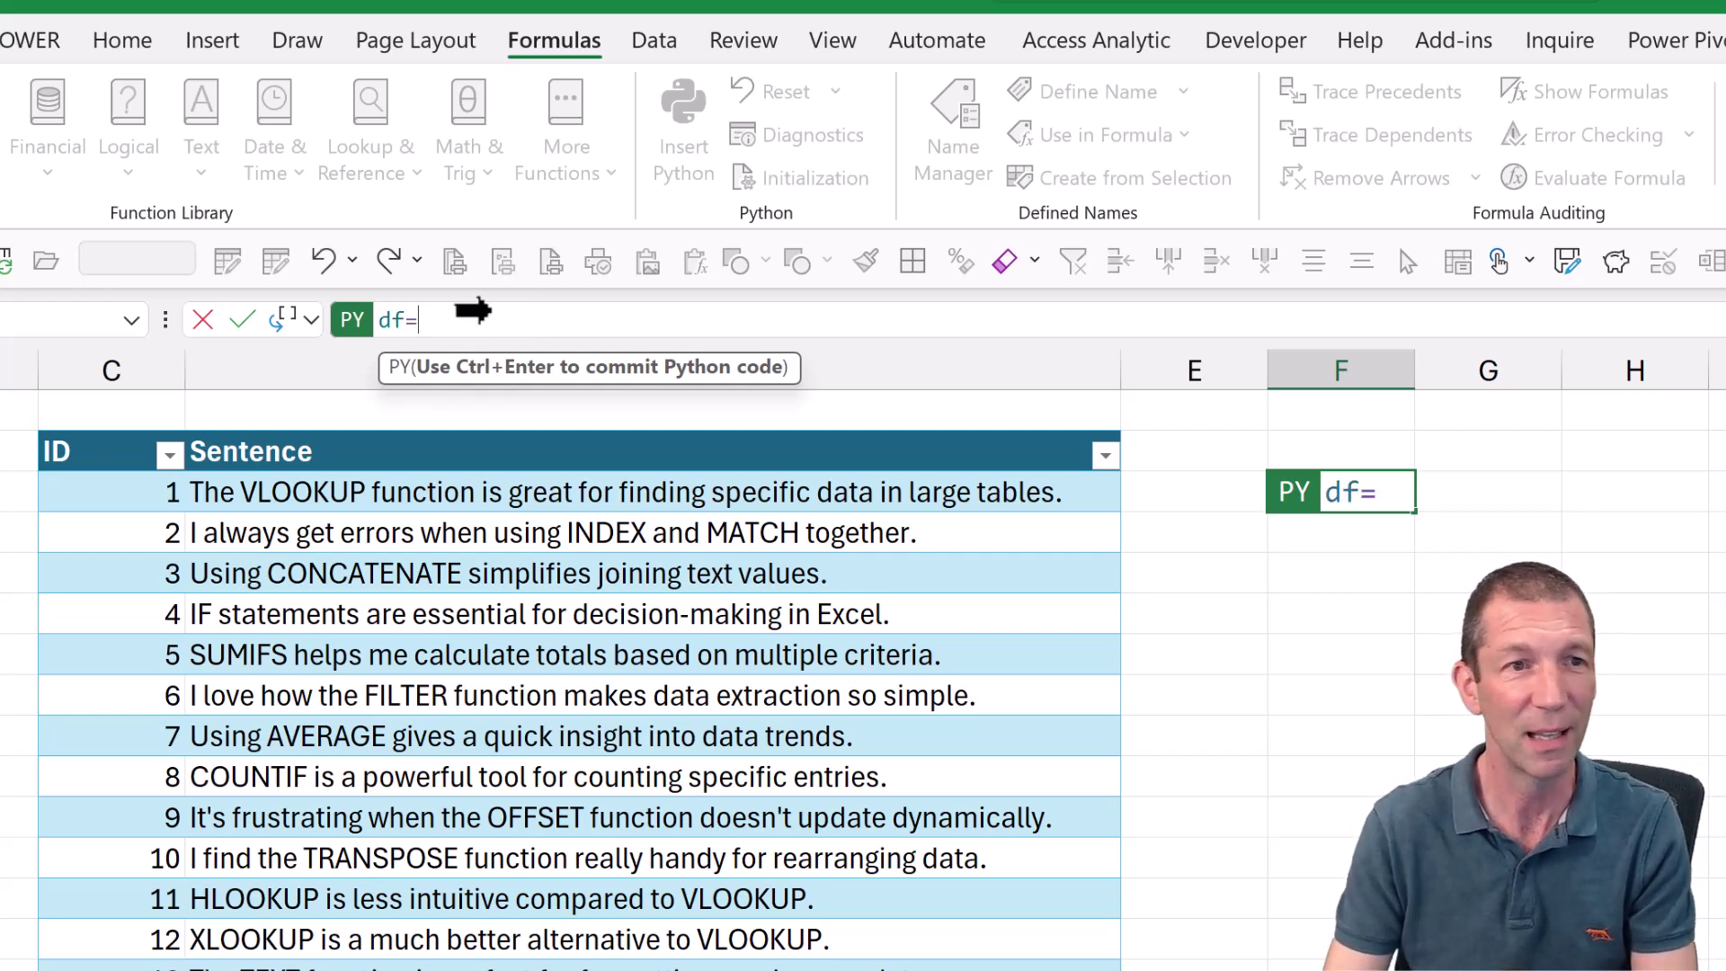
click(40, 419)
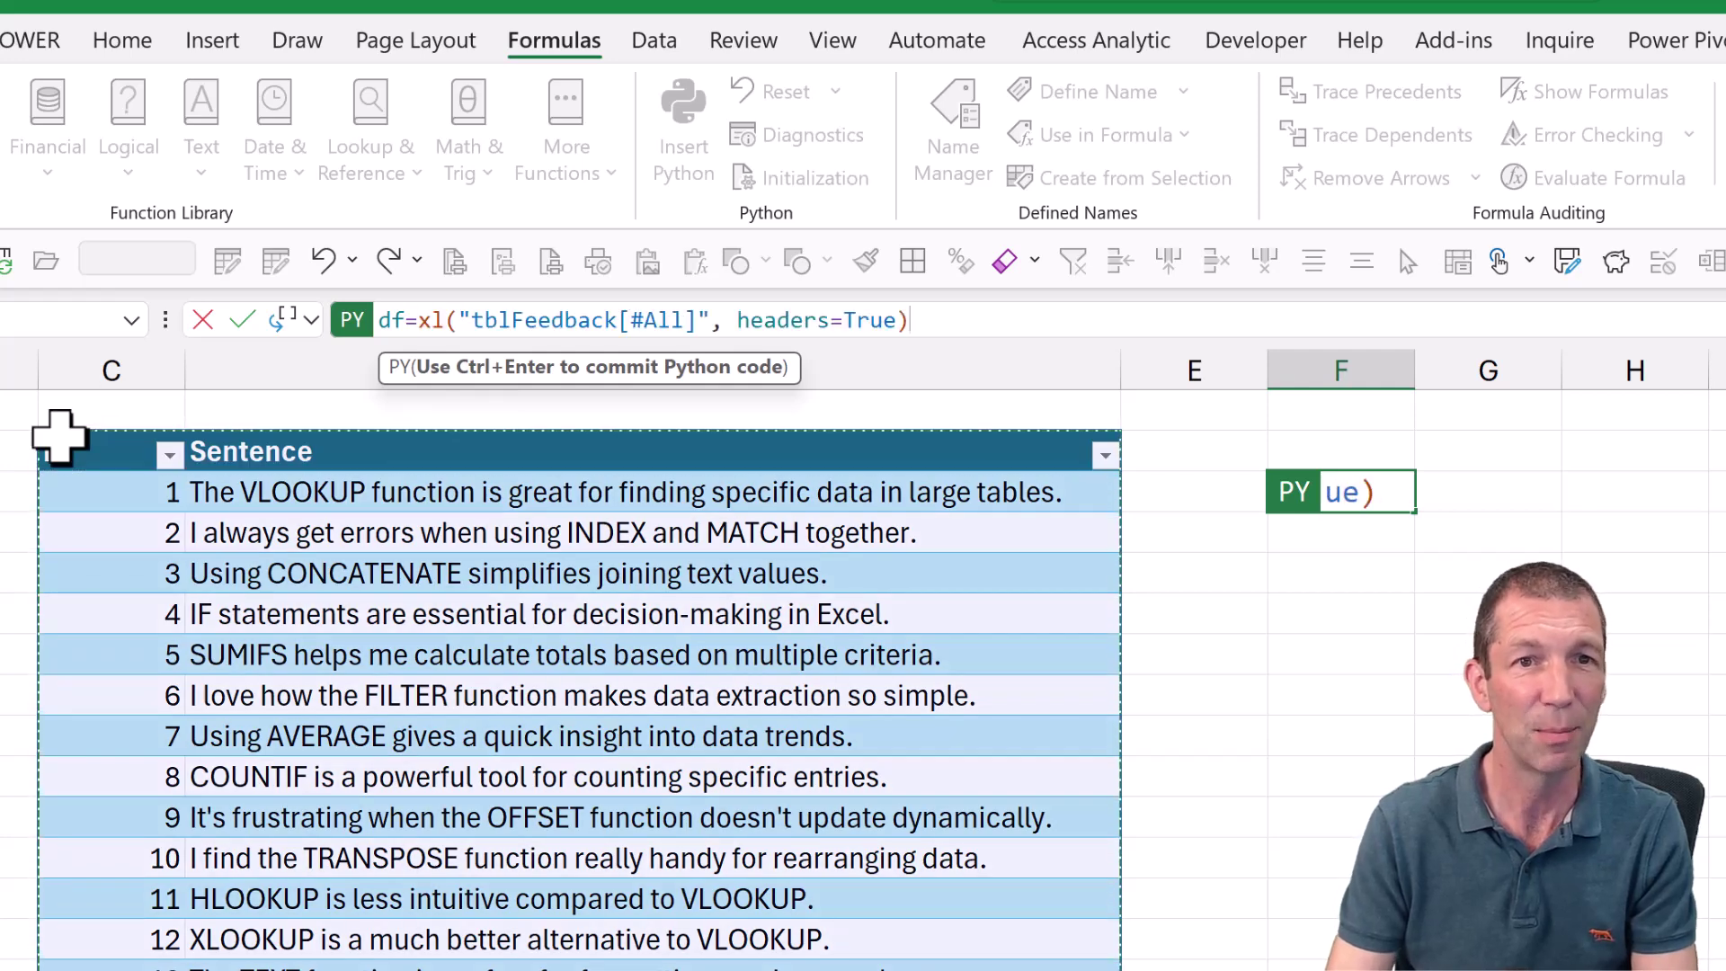
key(ctrl+a)
key(BackSpace)
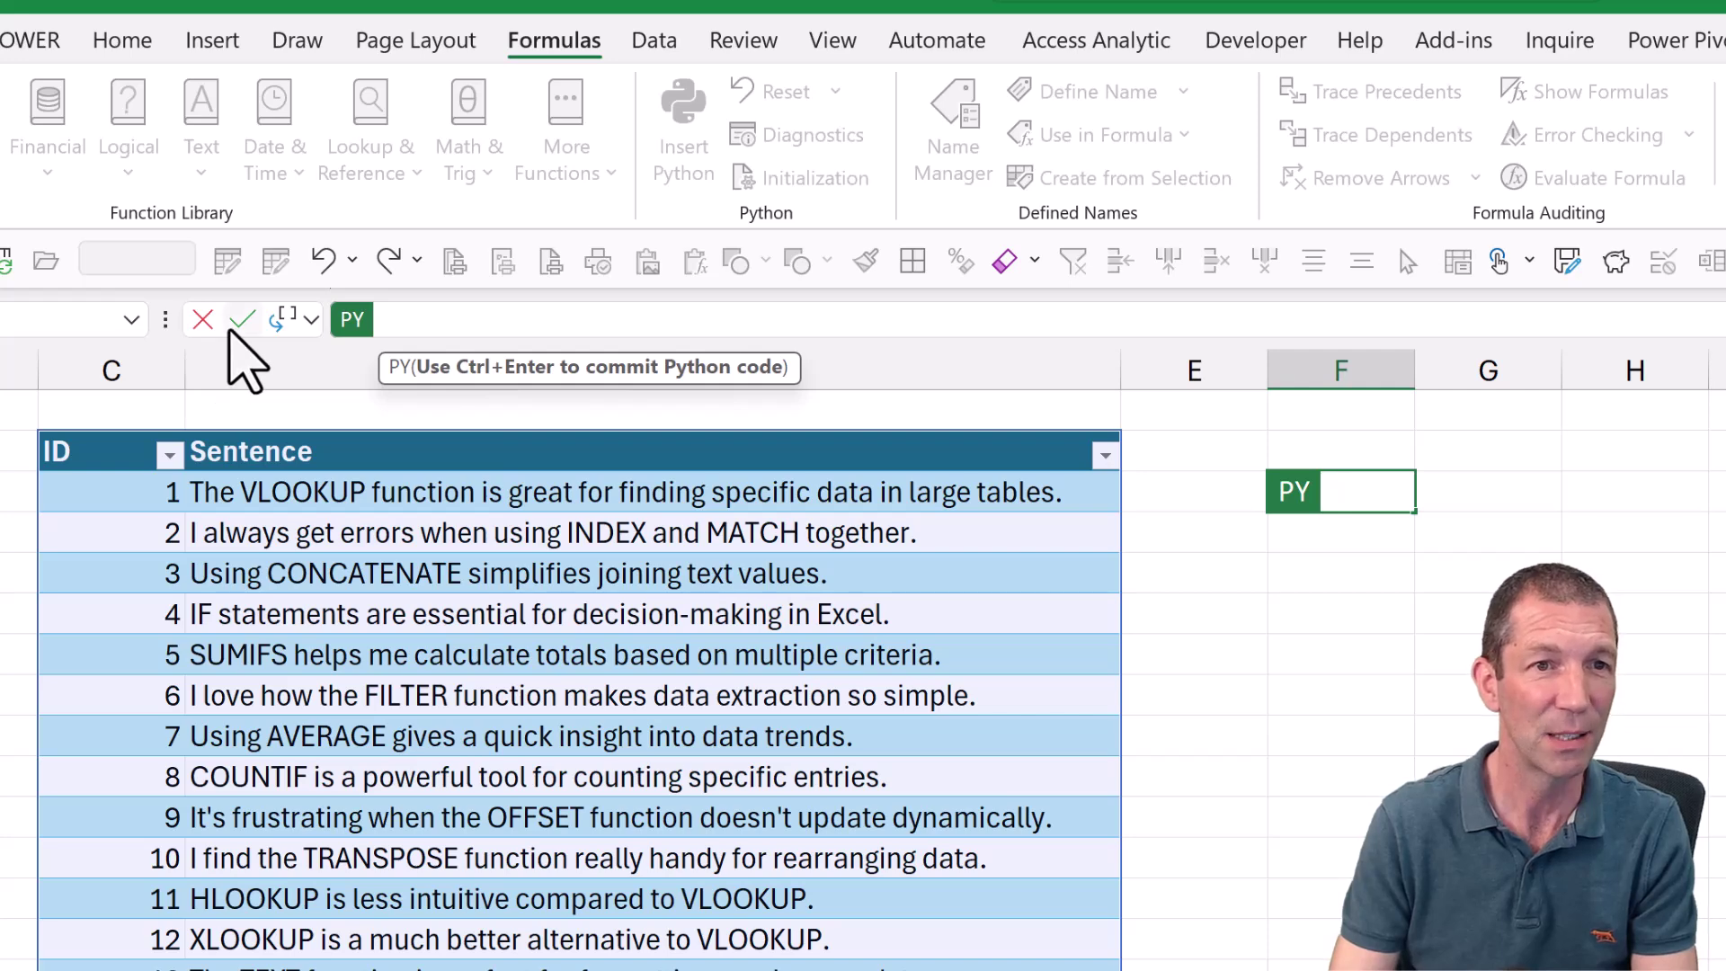
key(ctrl+z)
key(ctrl+Return)
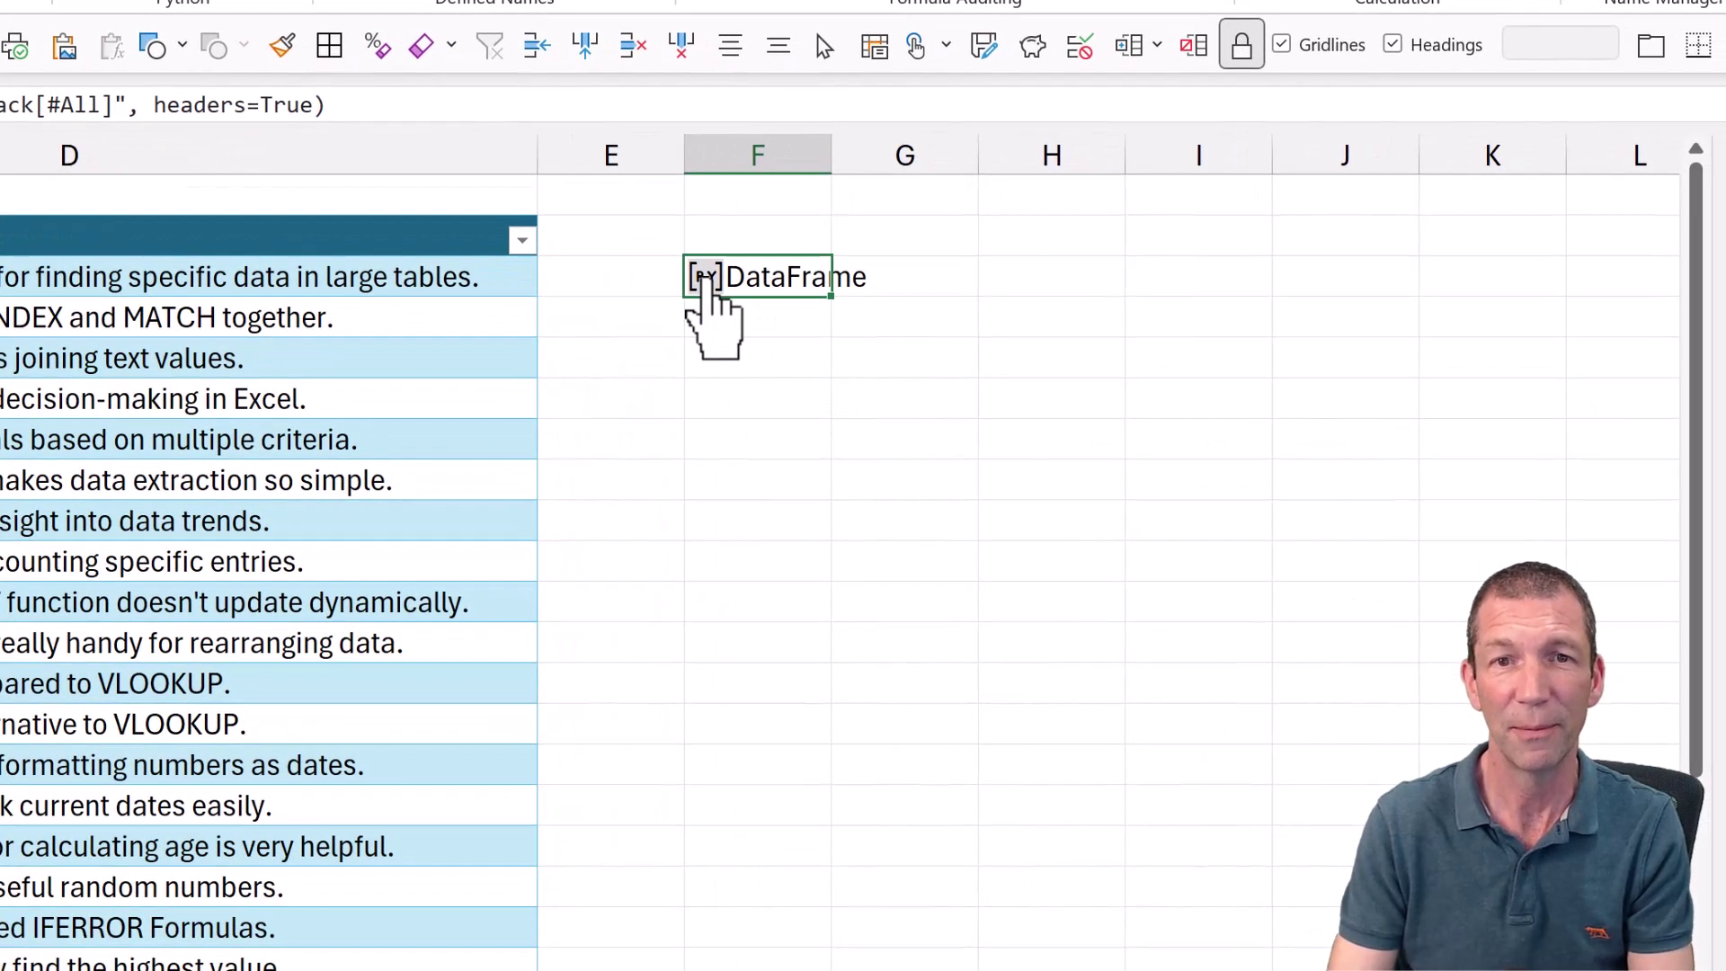
Step: Preview the 50x2 DataFrame in F2, then snip the feedback table's first rows as an image
click(705, 278)
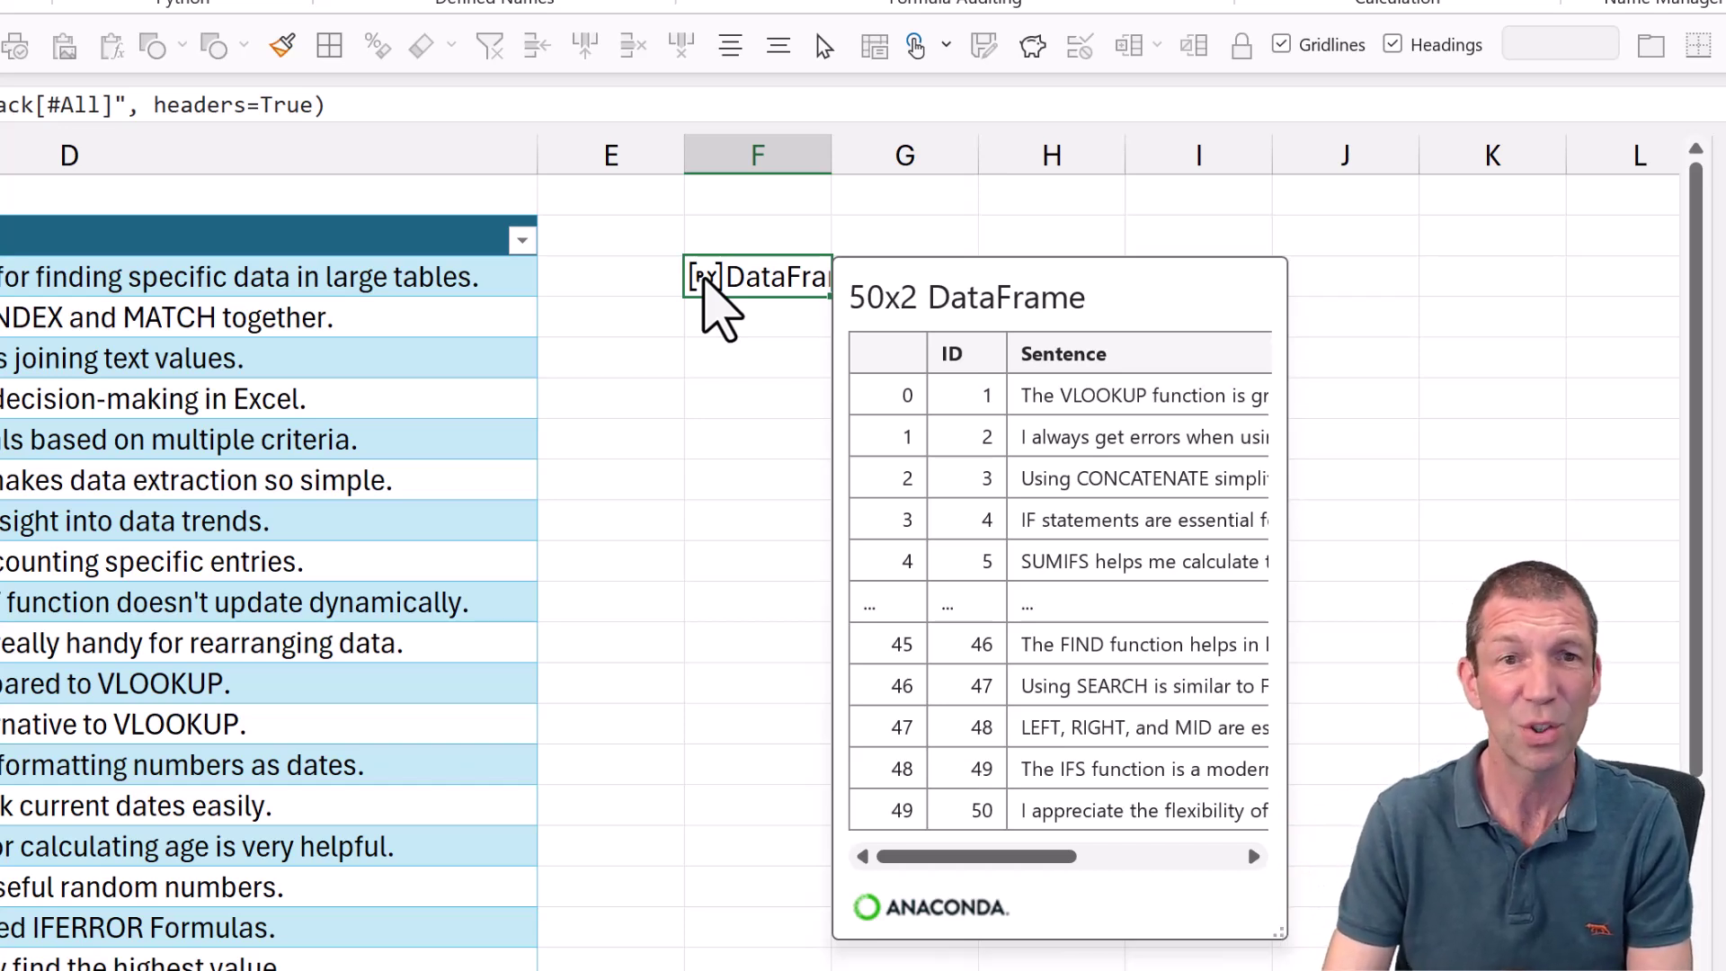
key(Escape)
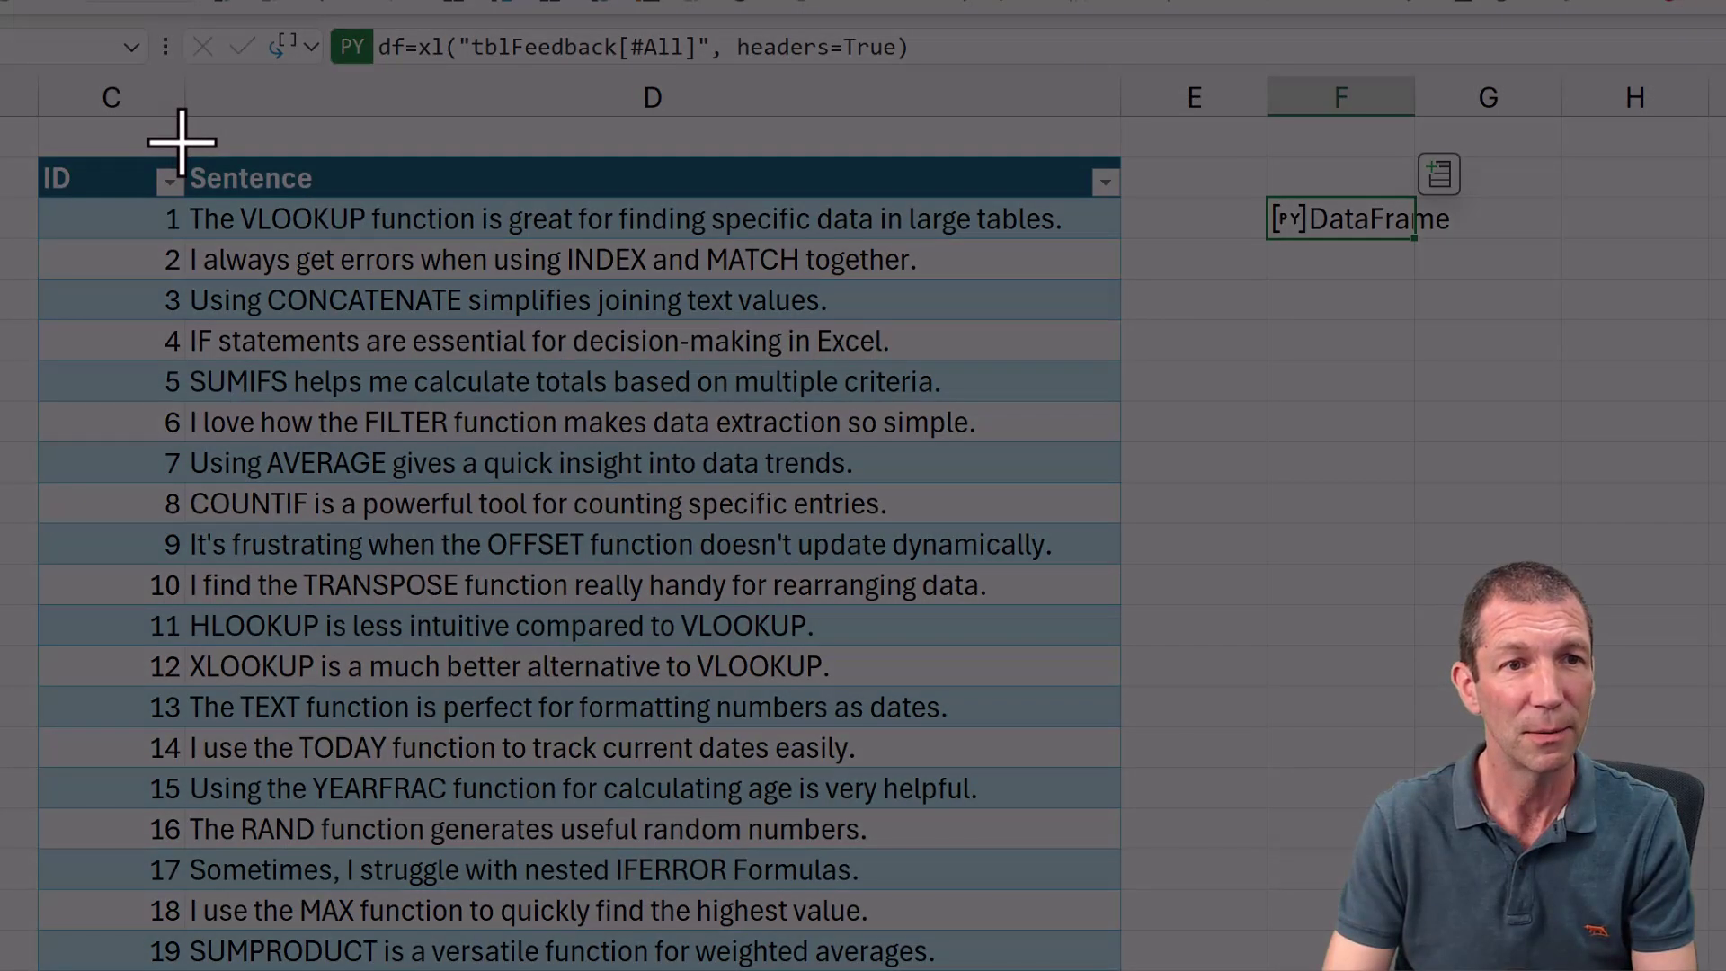
drag(185, 369, 1132, 400)
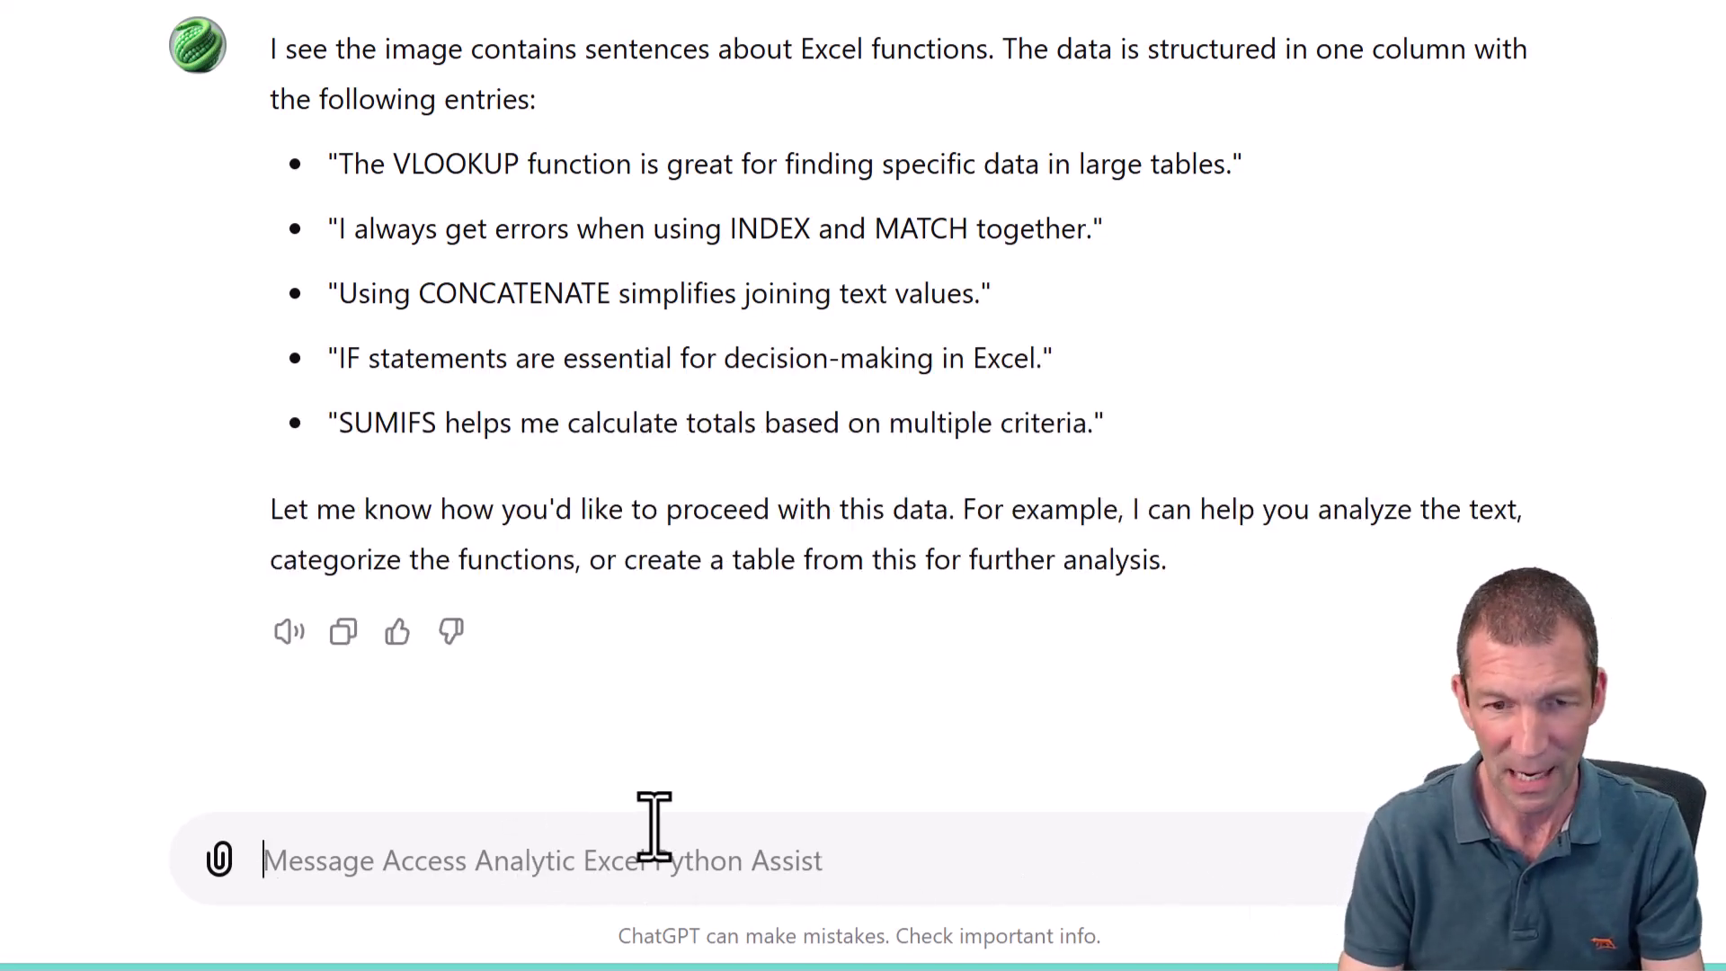
Step: Ask ChatGPT for a word cloud and sentiment analysis chart built from tblFeedback
text(The table is c)
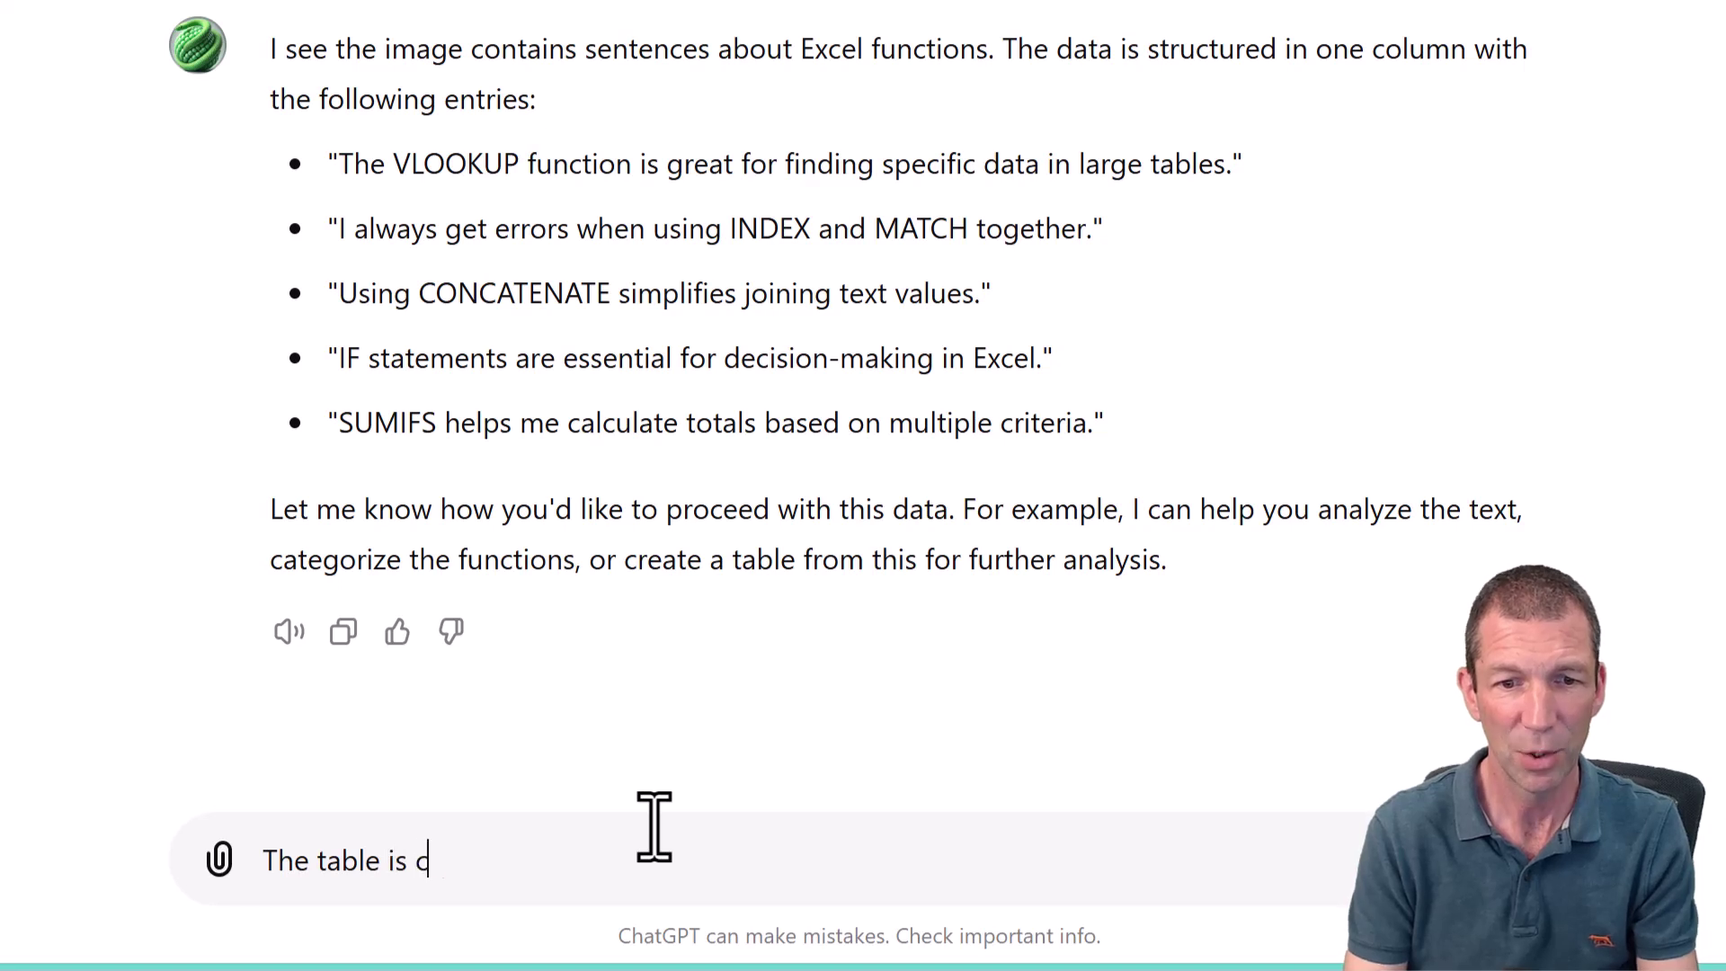
text(alled tbl)
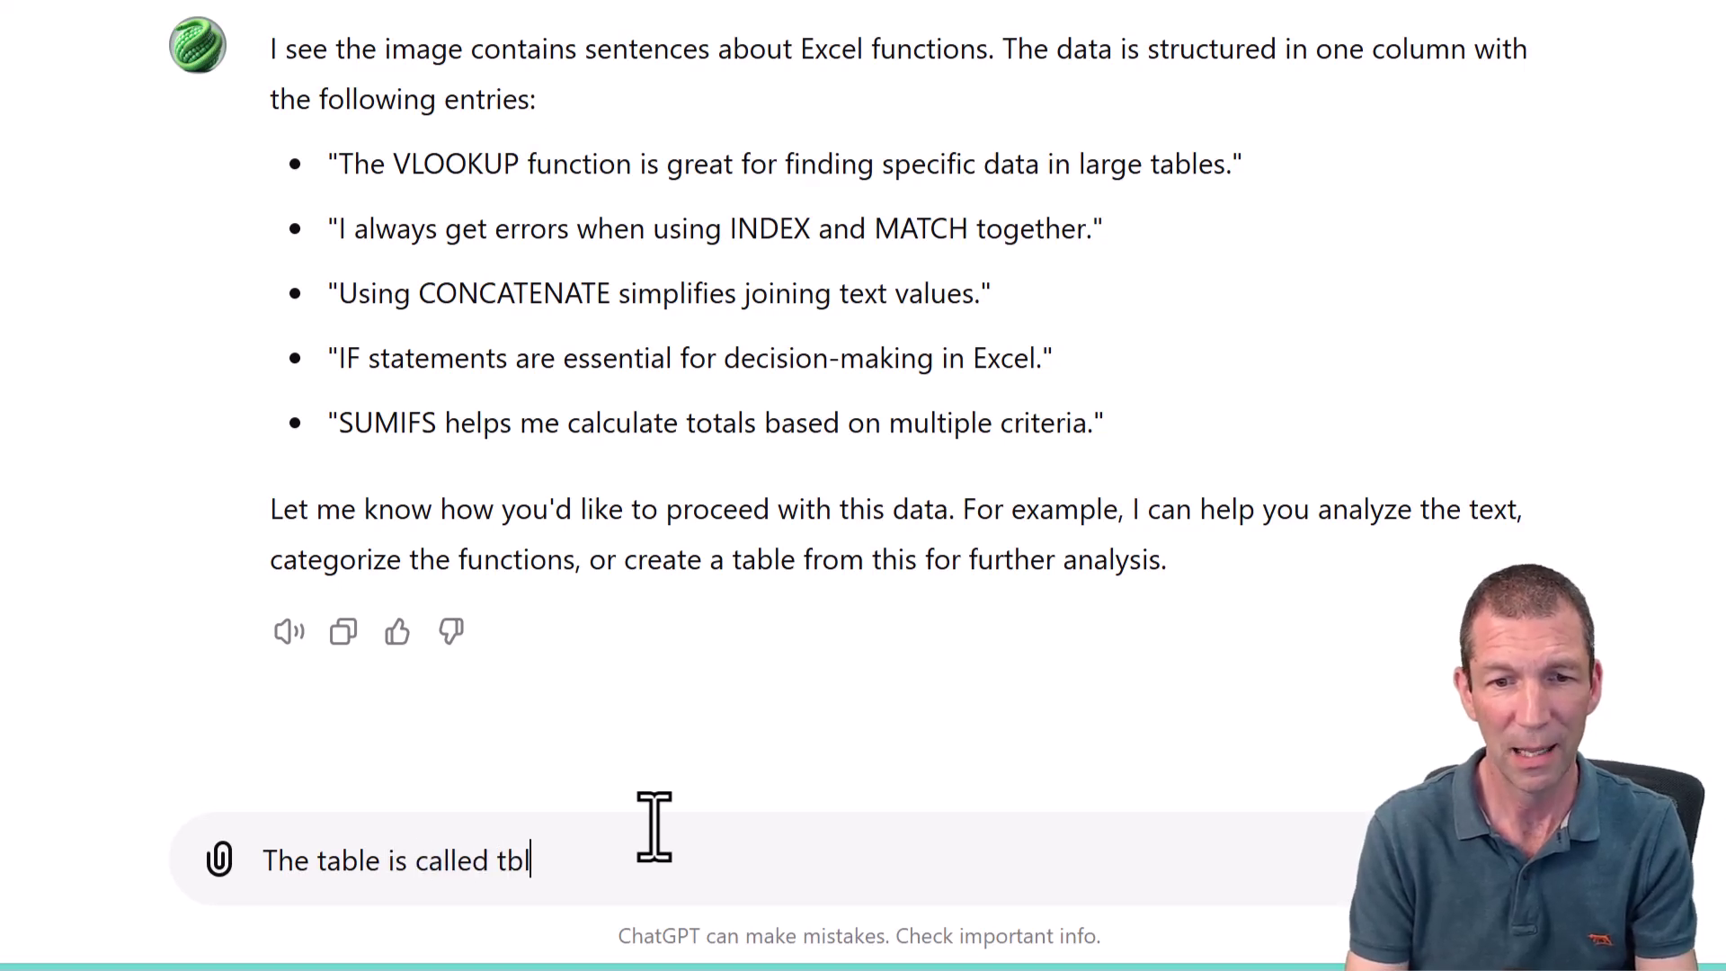
text(Feedback)
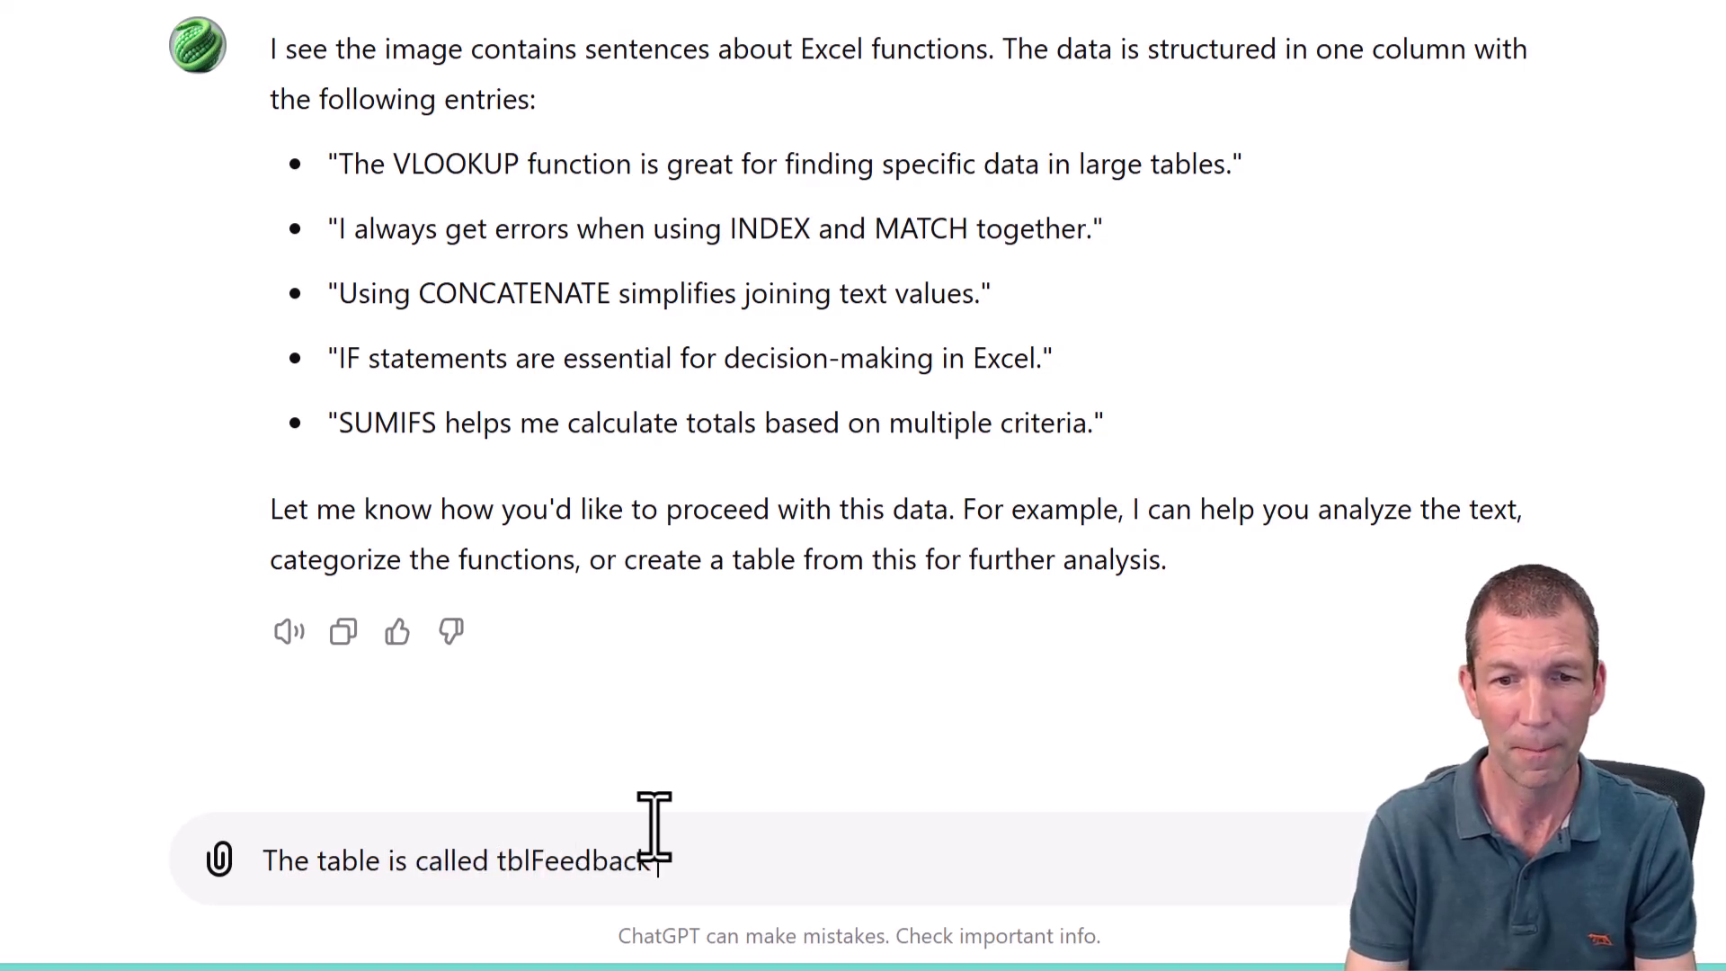
text(. I want )
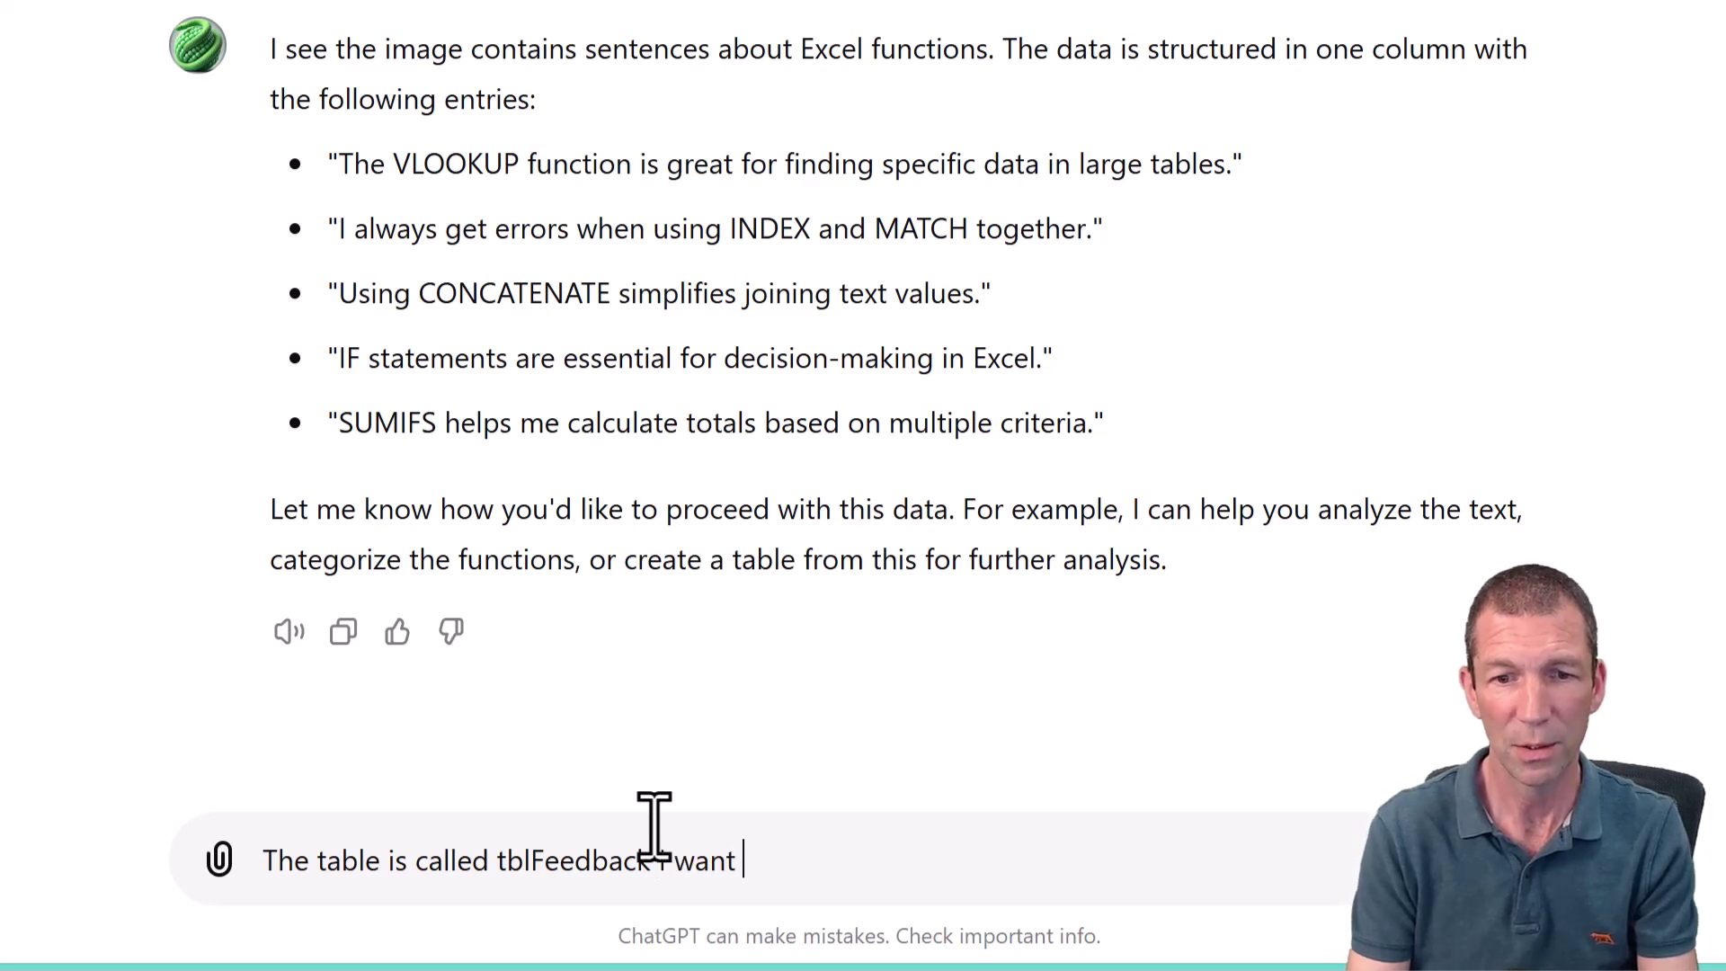
text(to create a wo)
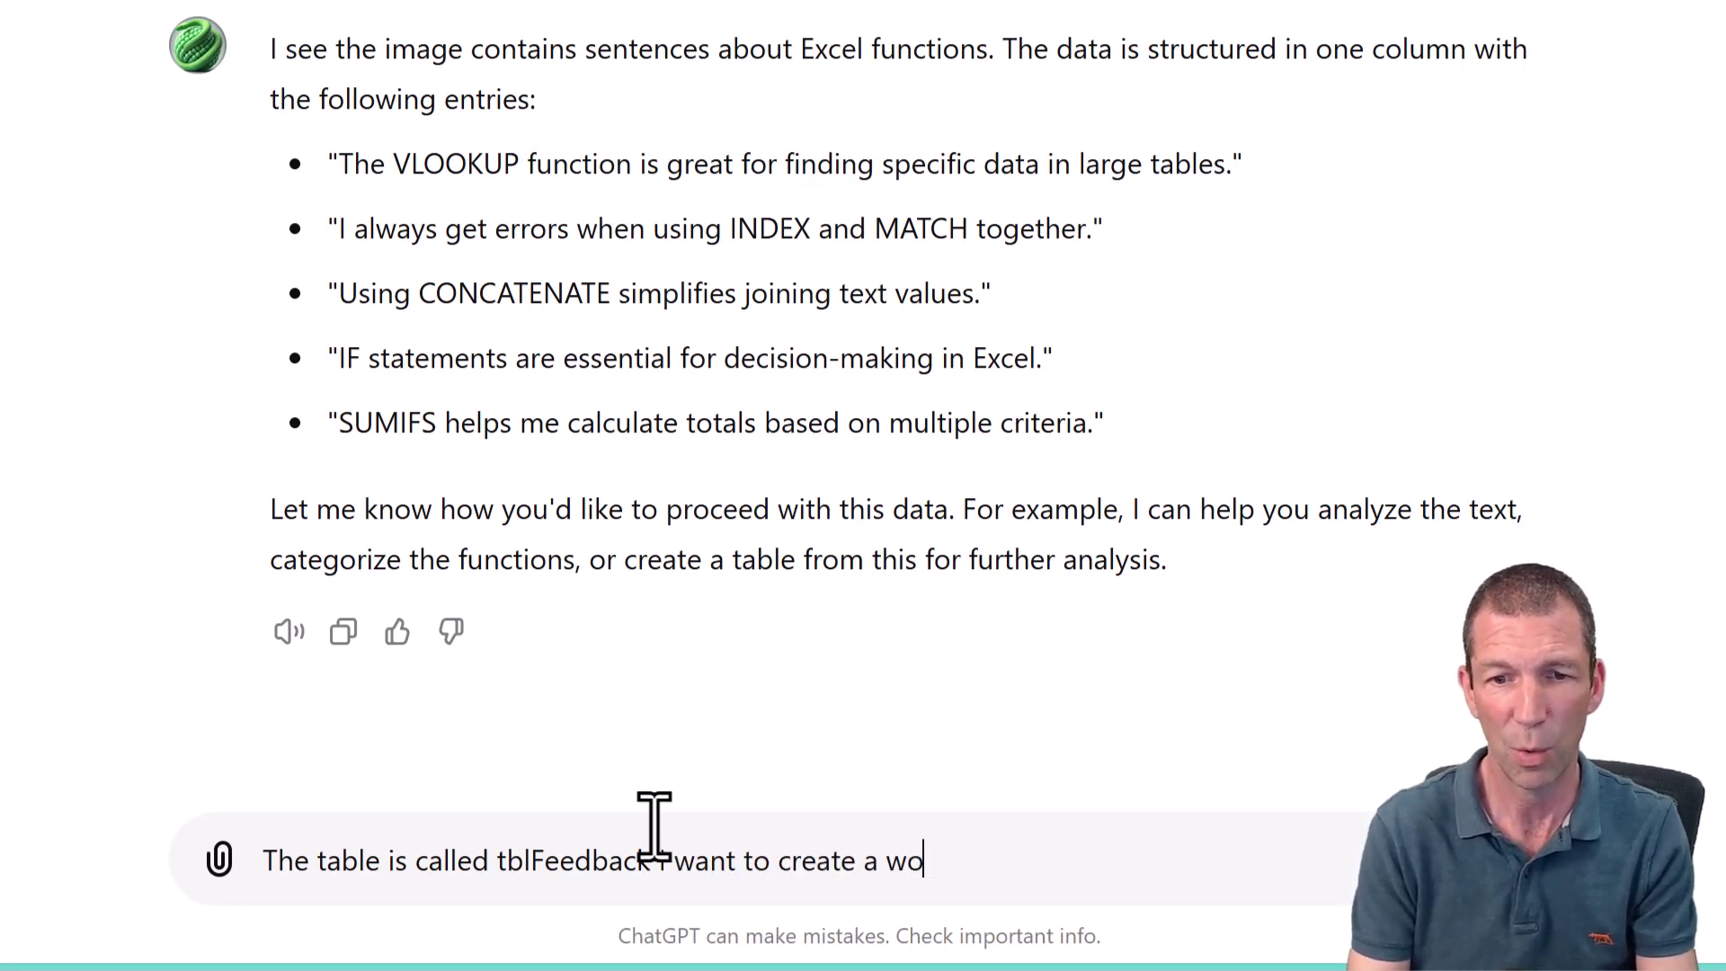
text(rd cloud)
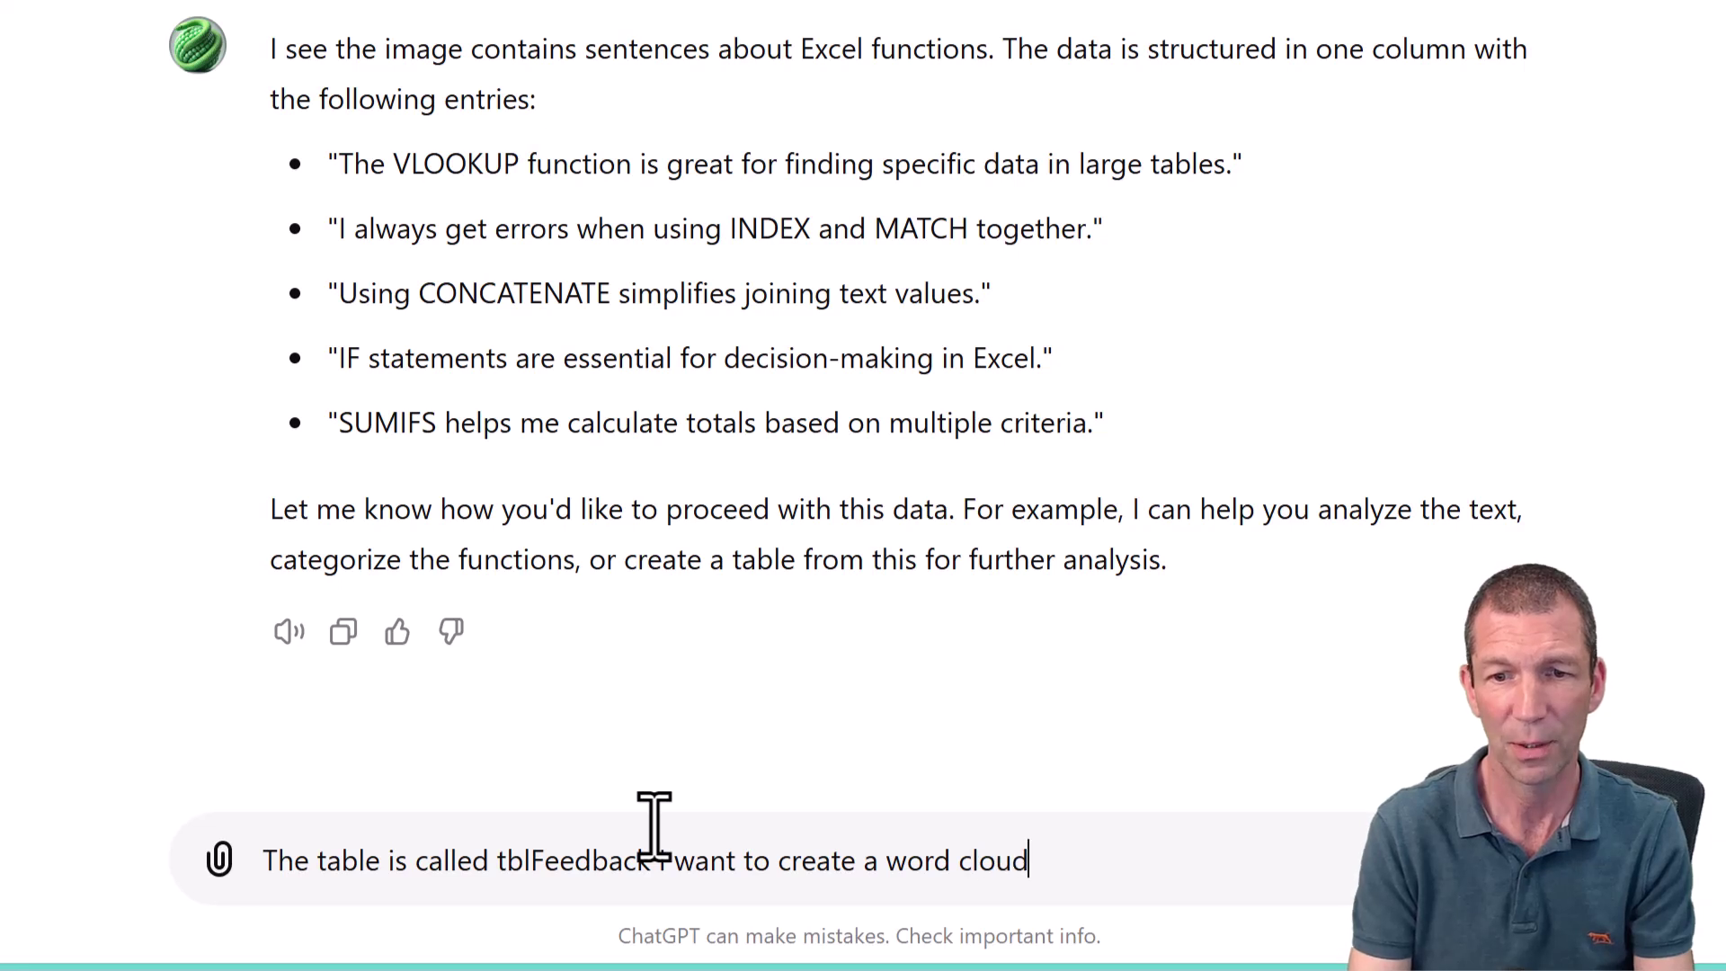
text( and senti)
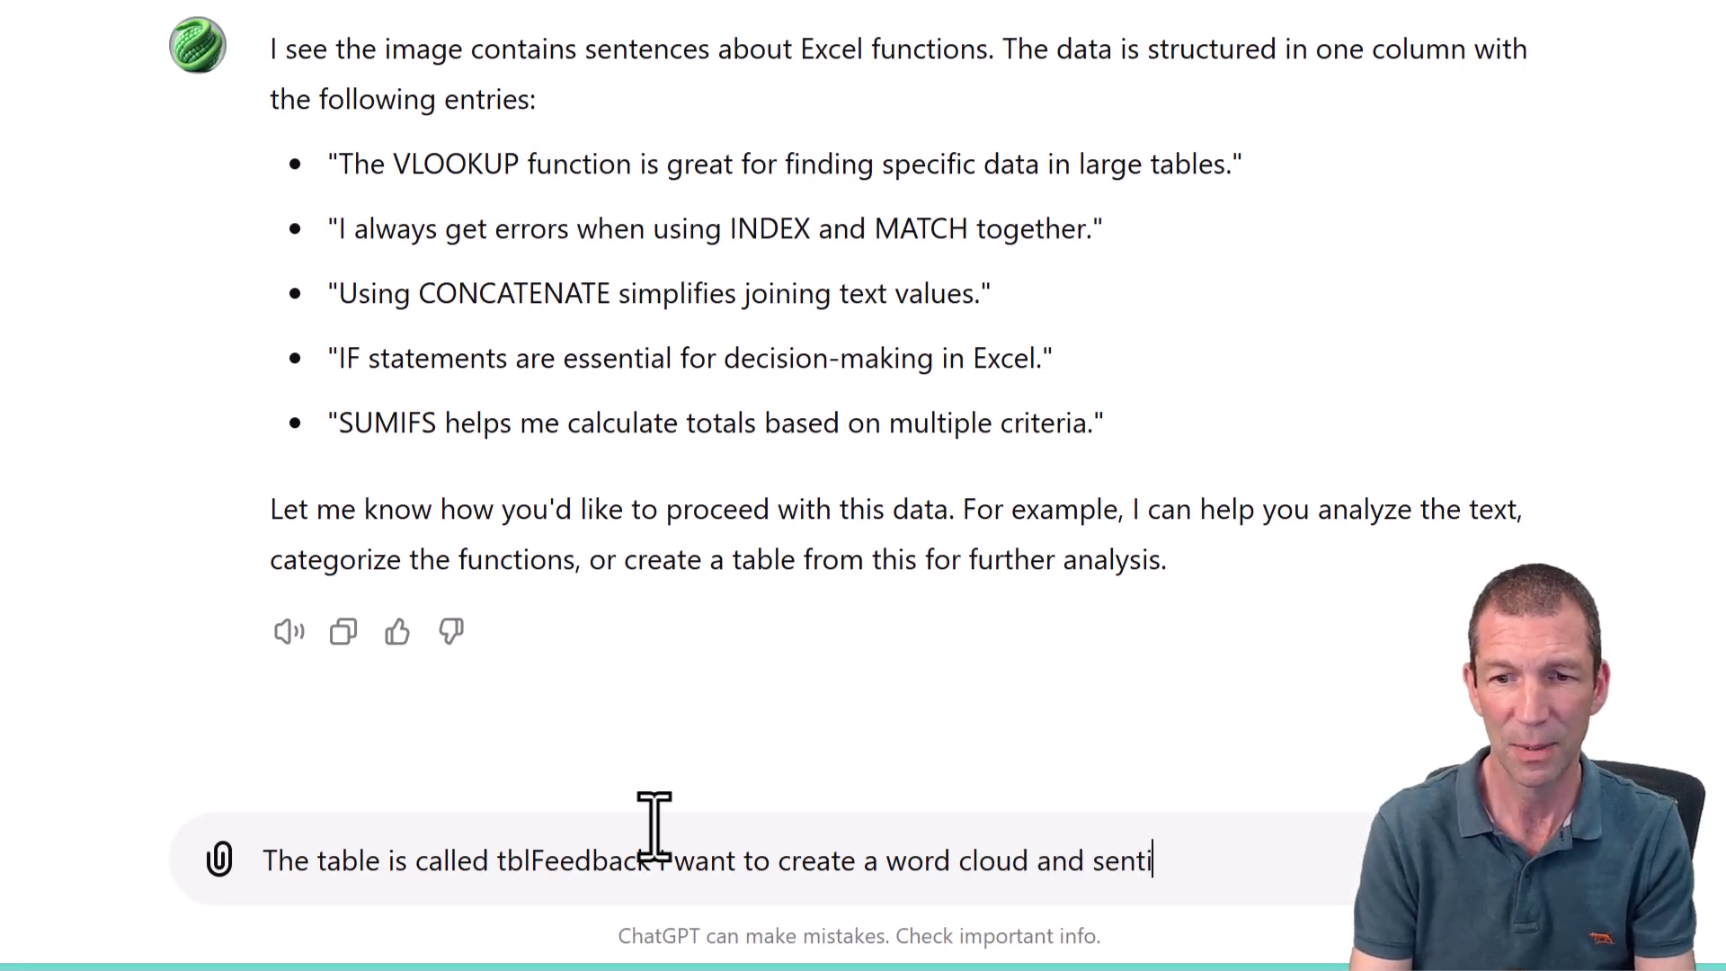
text(mene)
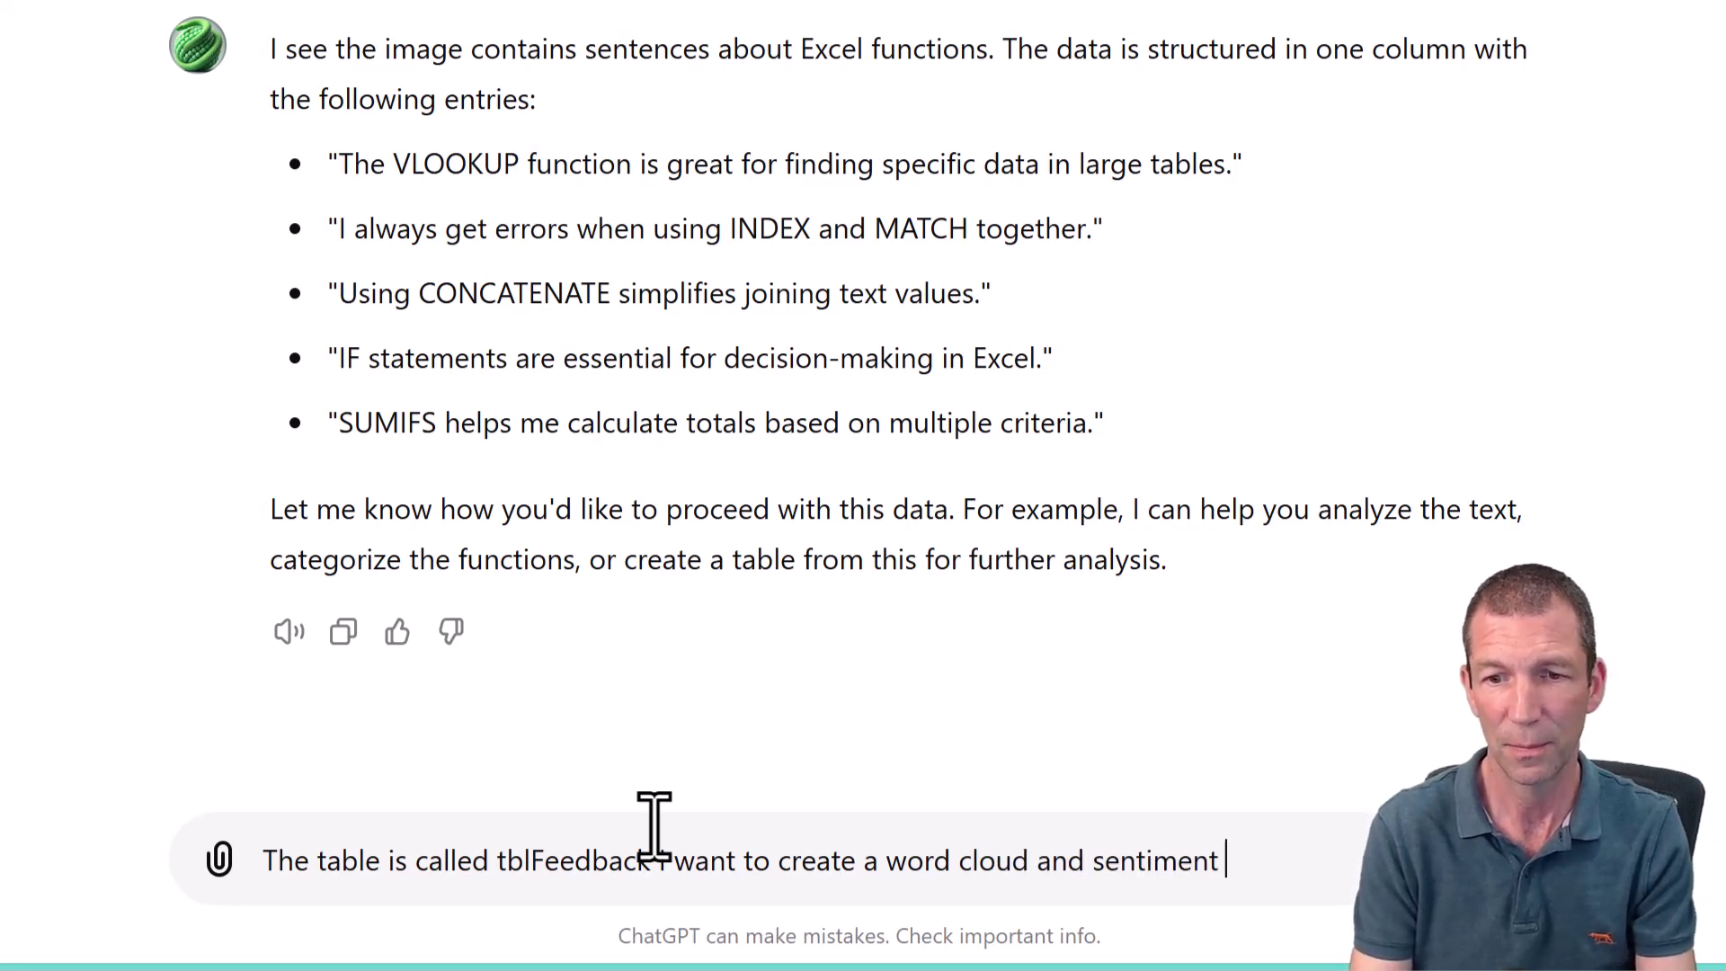
text( analysis cha)
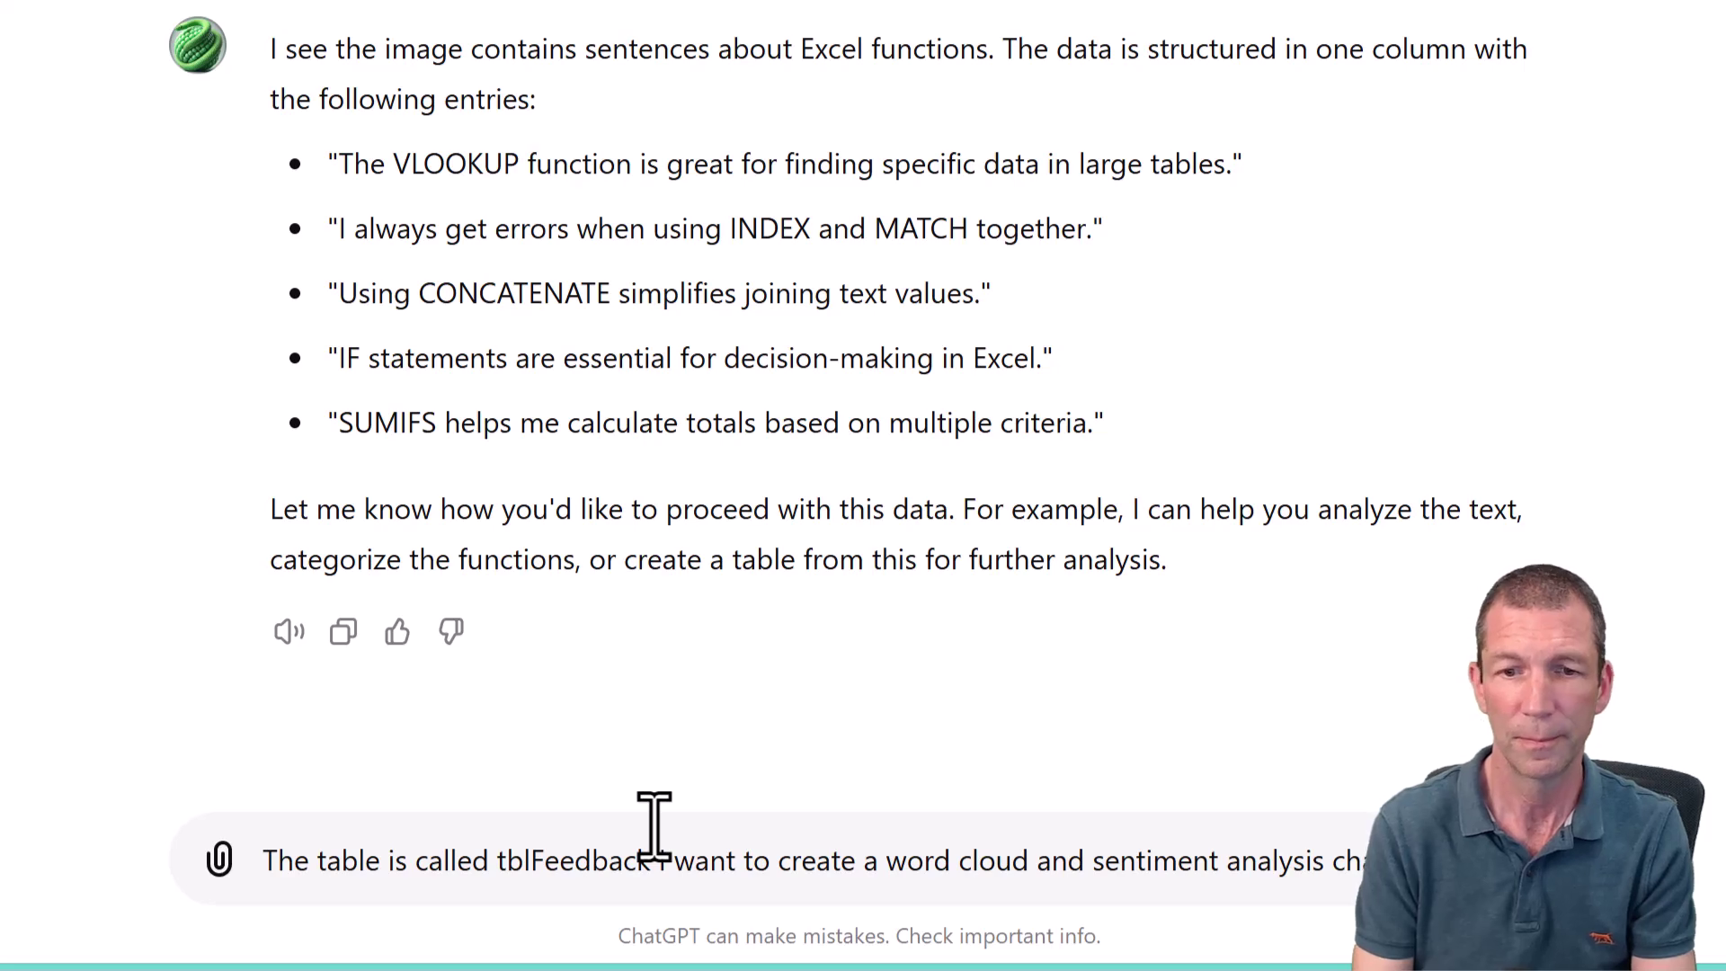
key(Return)
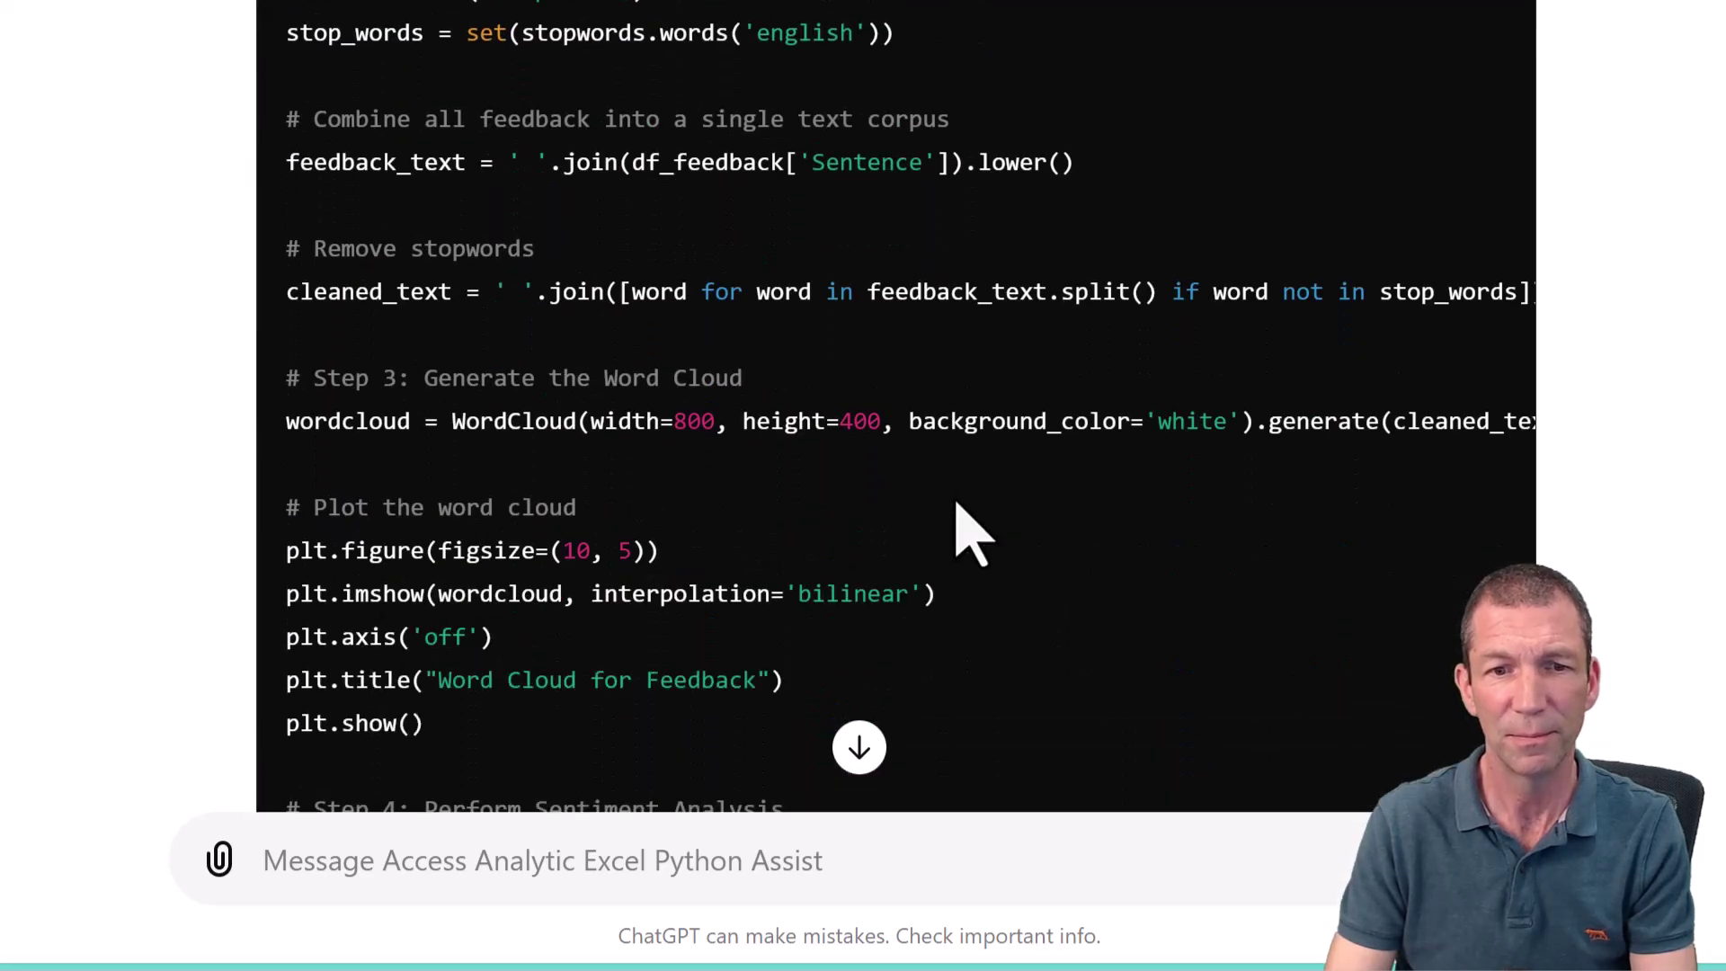
Step: Review ChatGPT's word cloud and sentiment Python code and copy it
scroll(957, 508, up, 8)
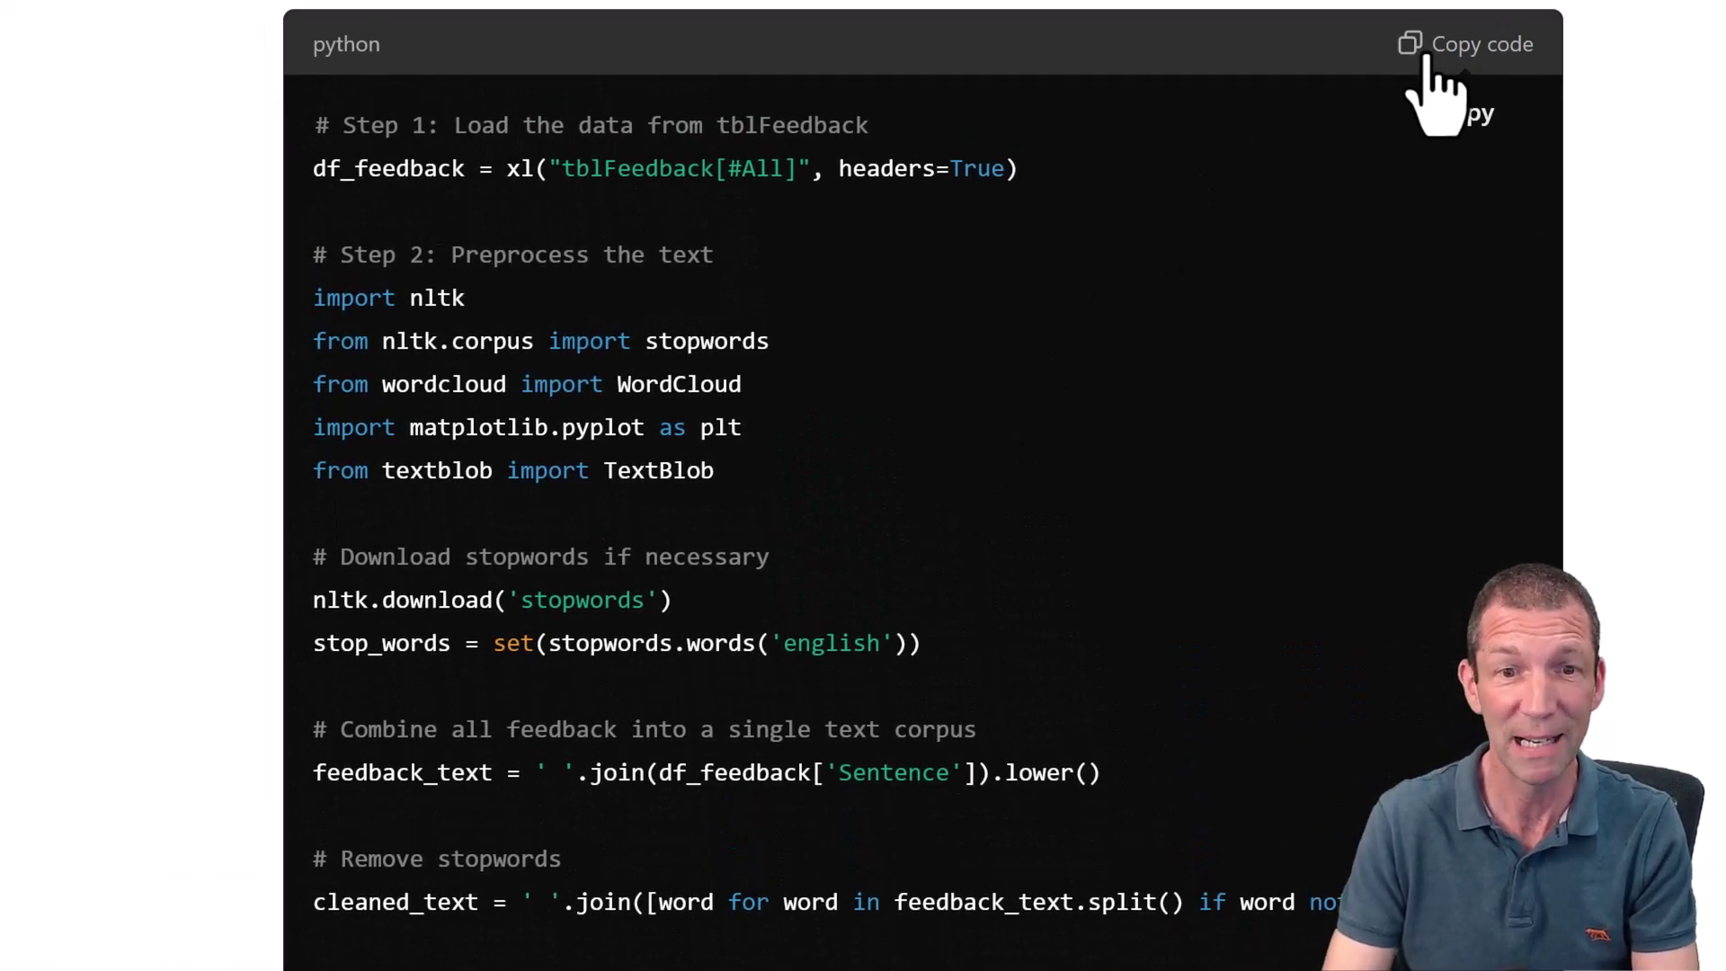
click(1425, 55)
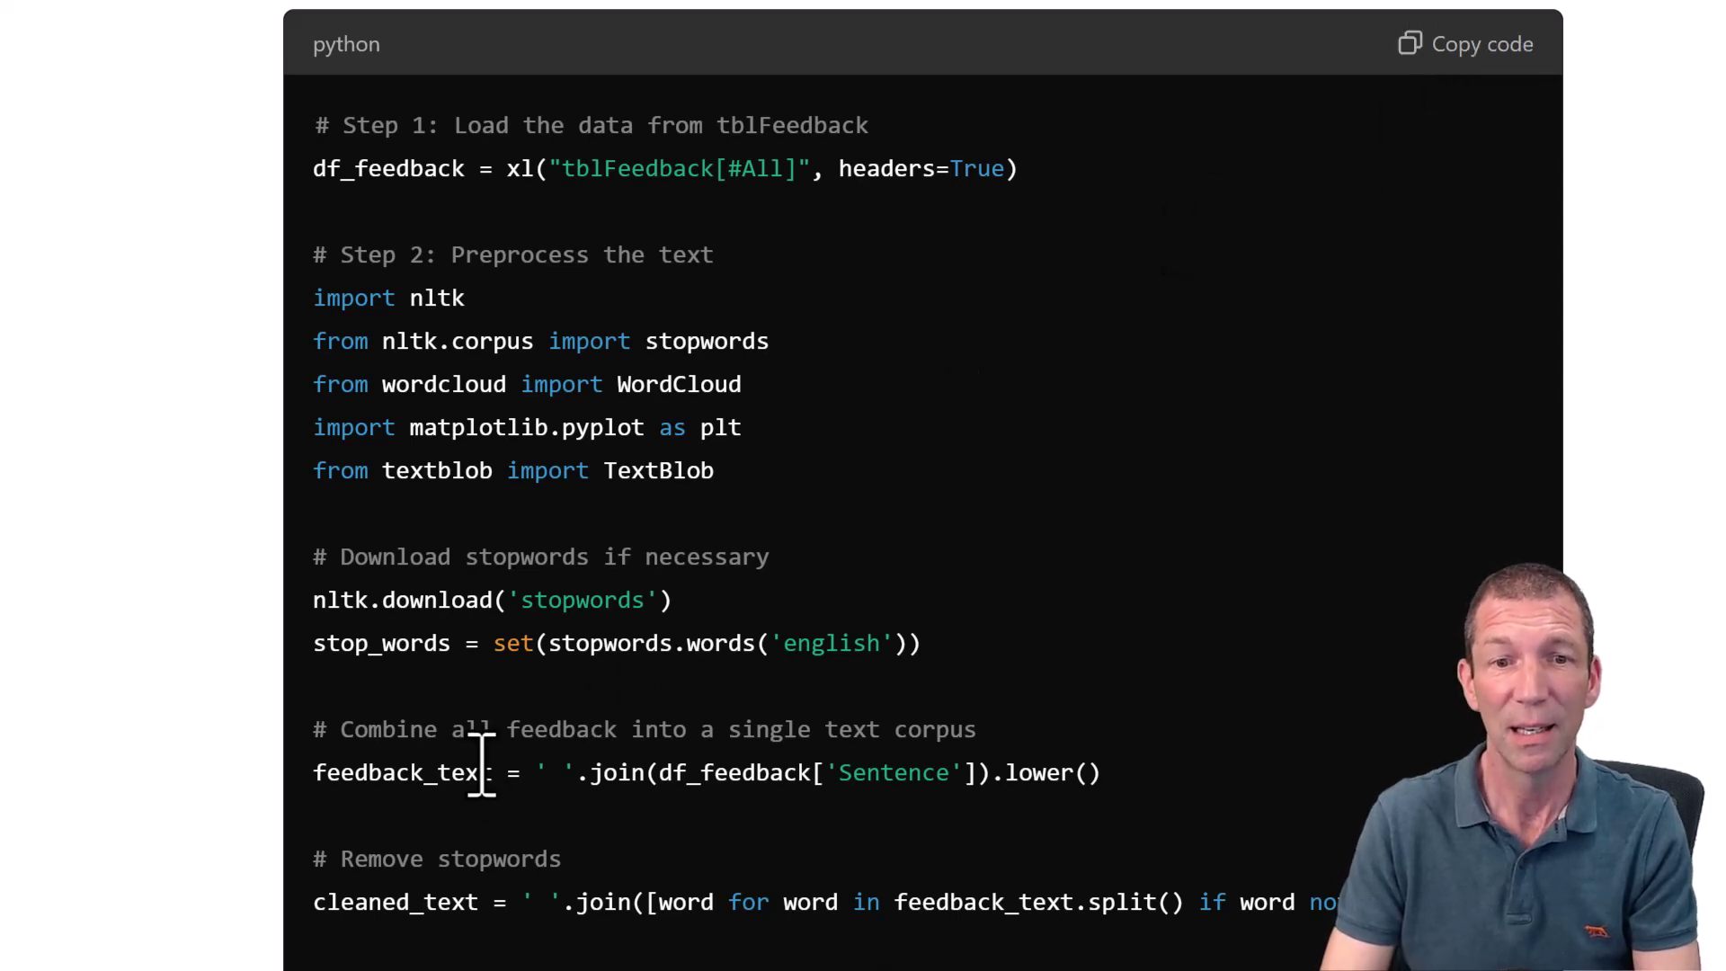
scroll(477, 770, down, 2)
scroll(486, 791, down, 2)
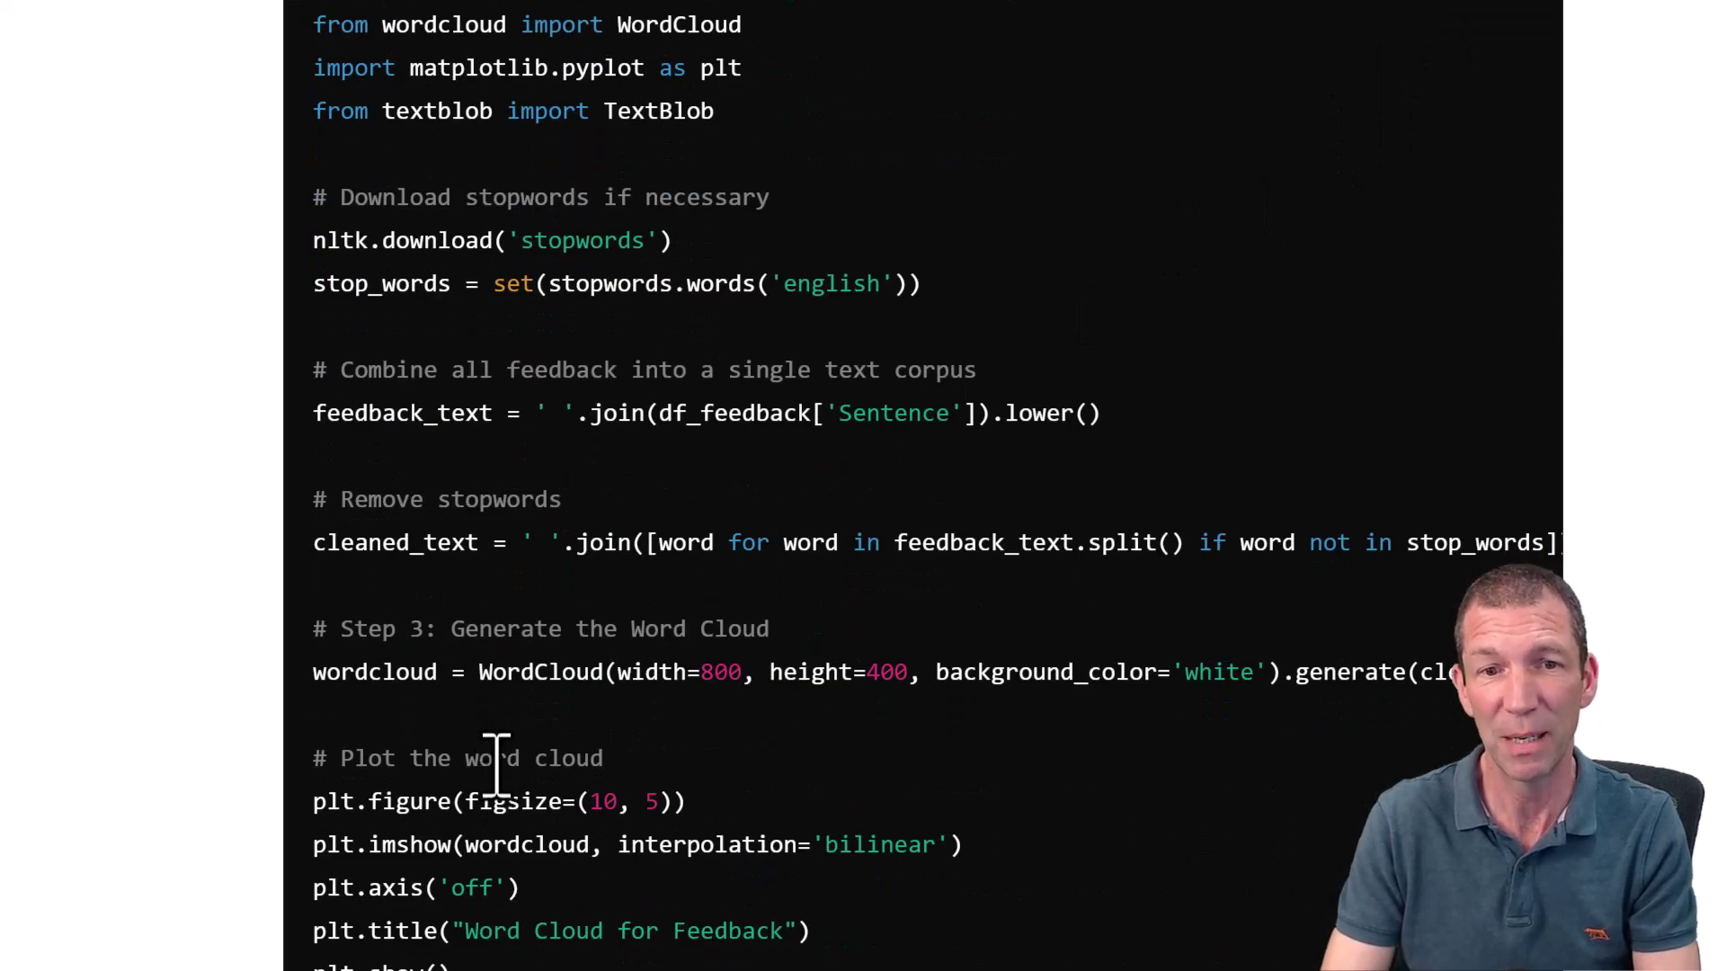
scroll(733, 803, down, 2)
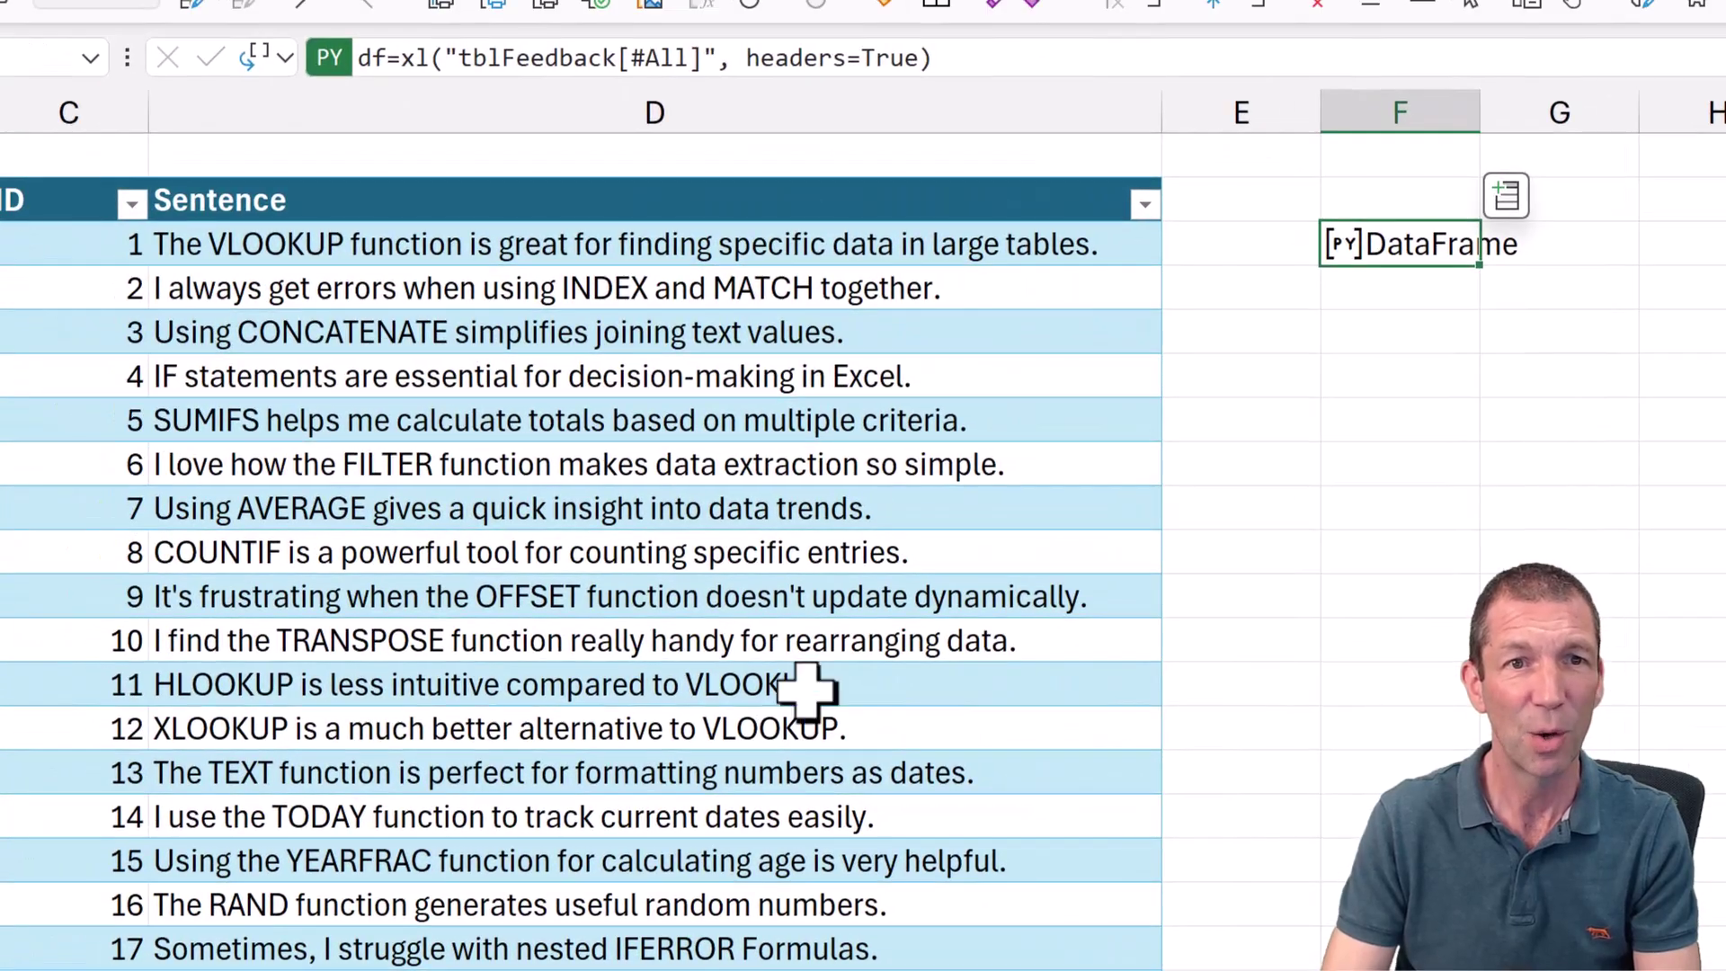
Step: Replace the Python cell's code with the word-cloud code, which fails with a missing 'textblob' #PYTHON! error
drag(934, 57, 341, 55)
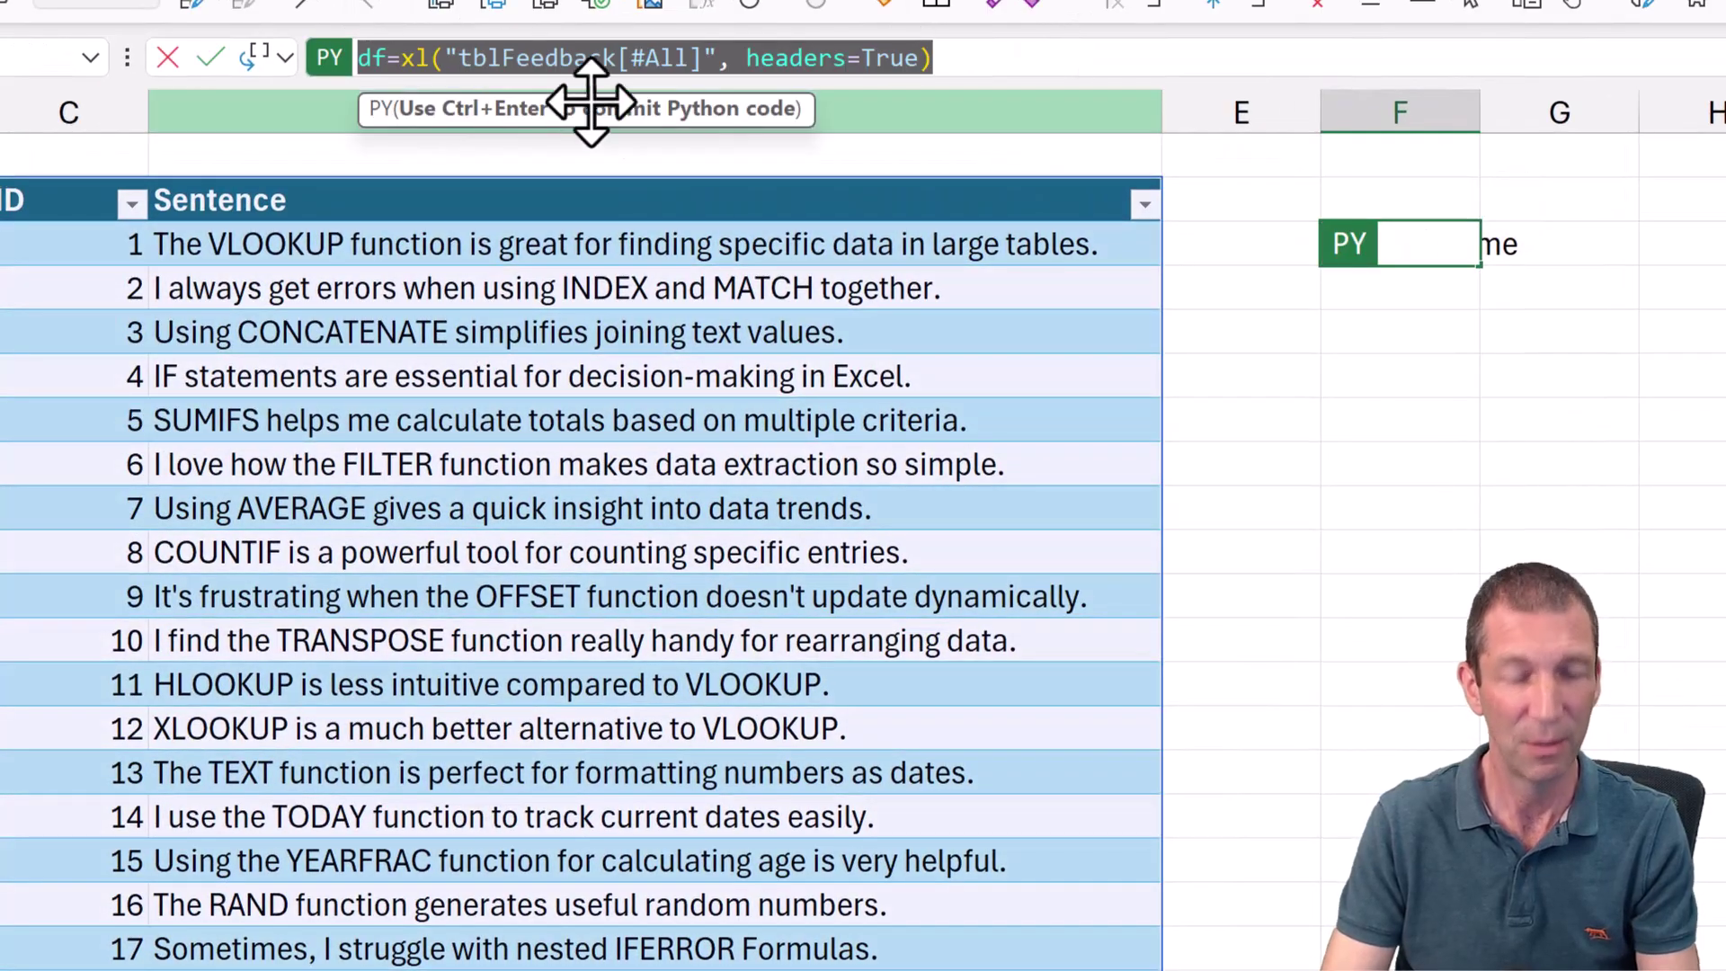
text(# This is df)
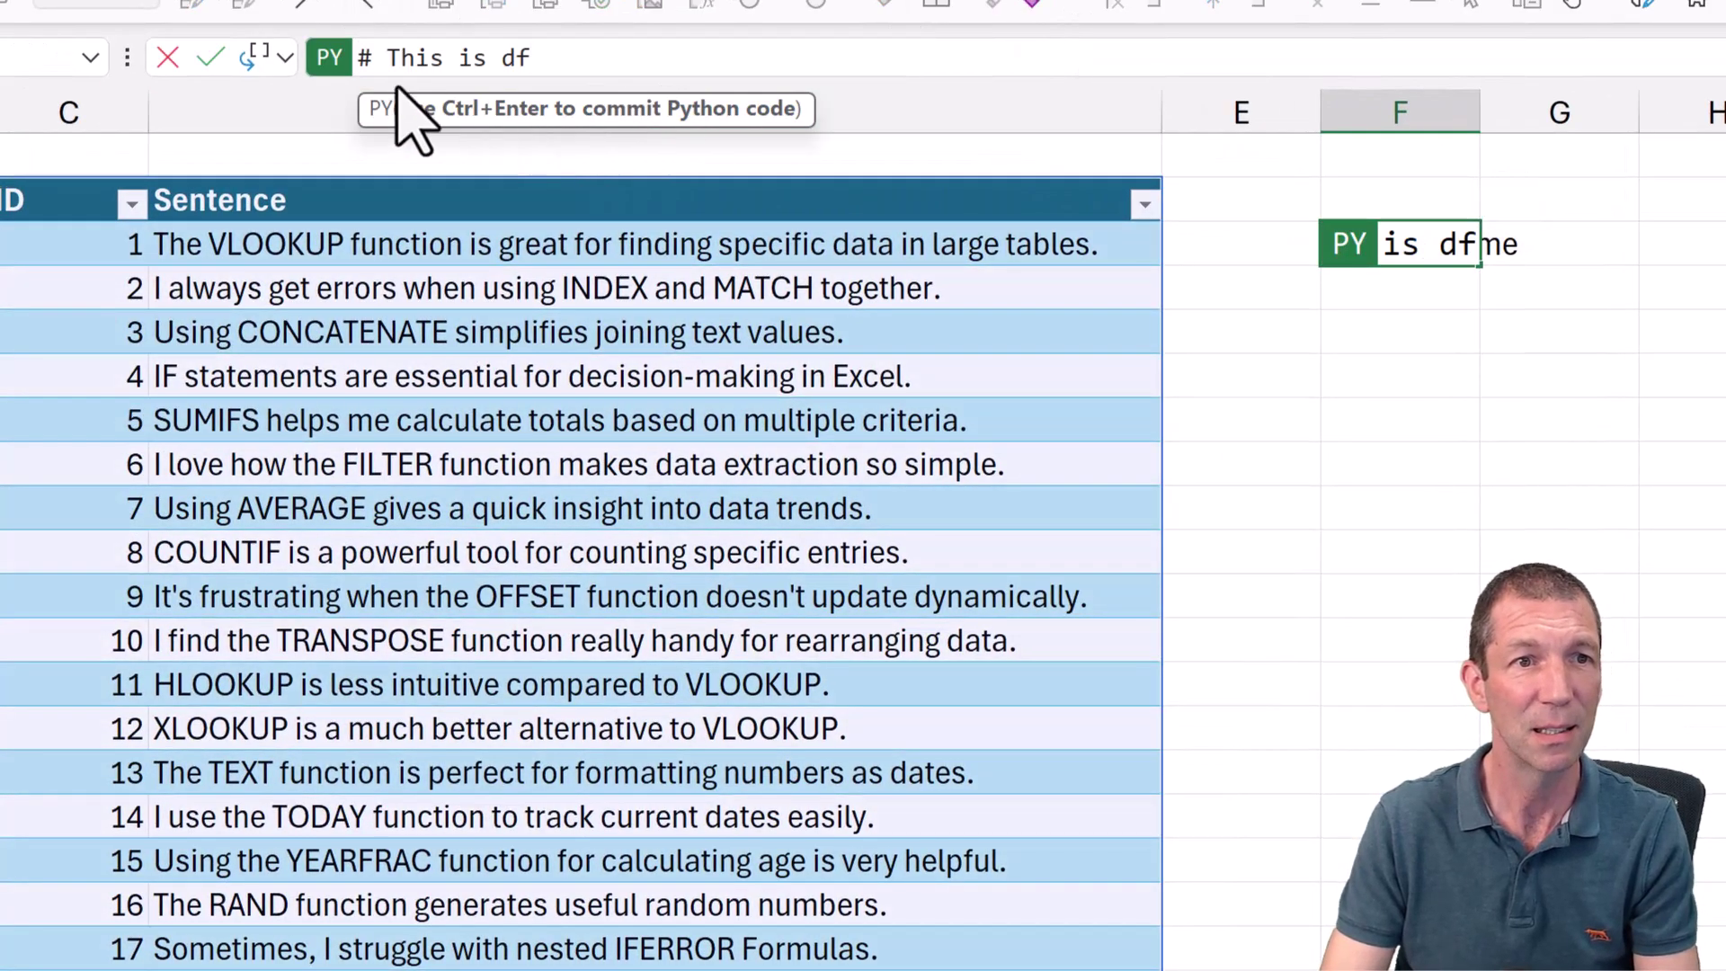
click(214, 60)
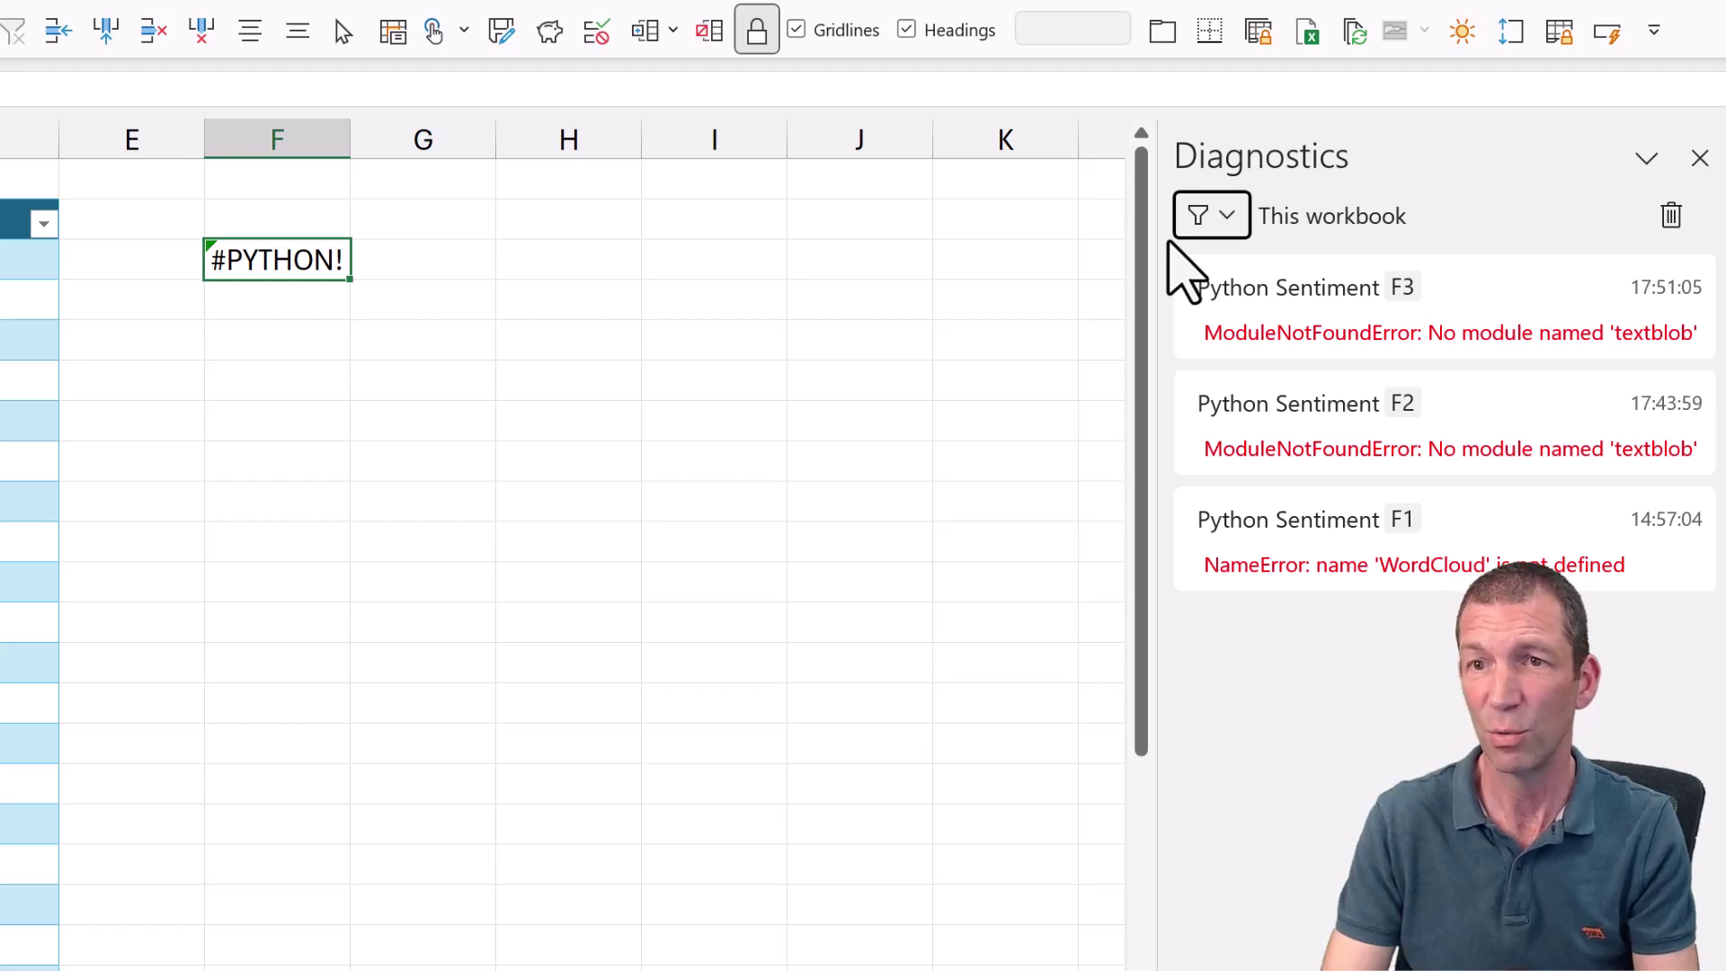
click(1182, 265)
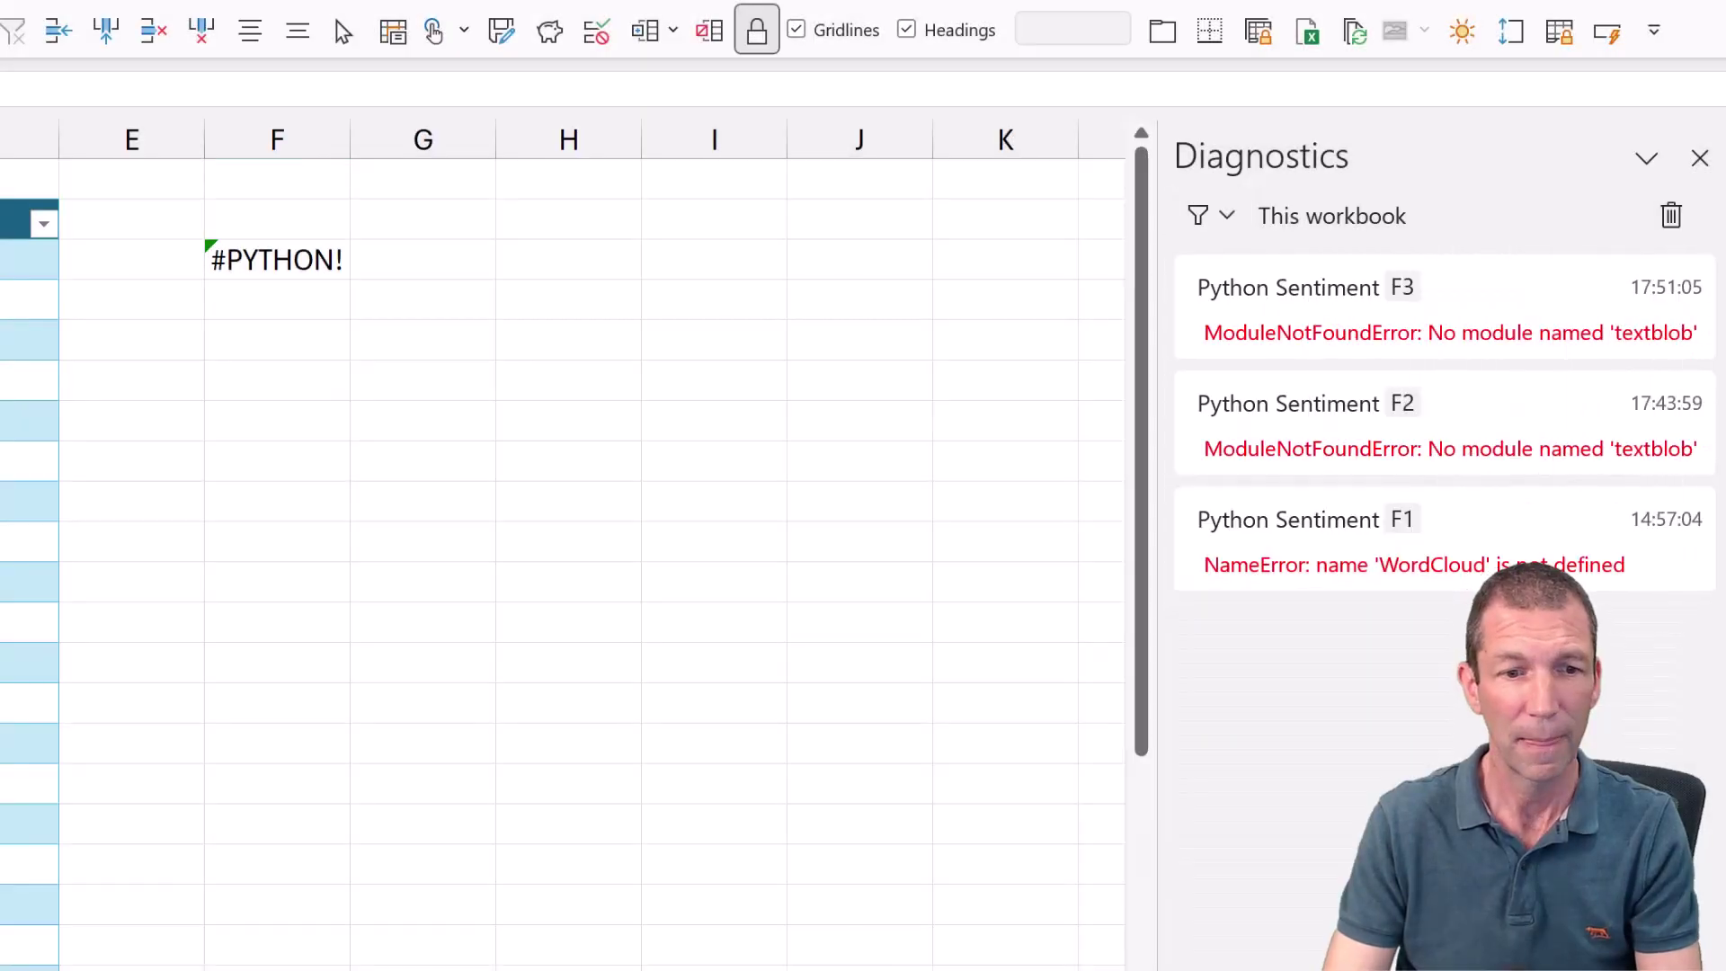
click(276, 259)
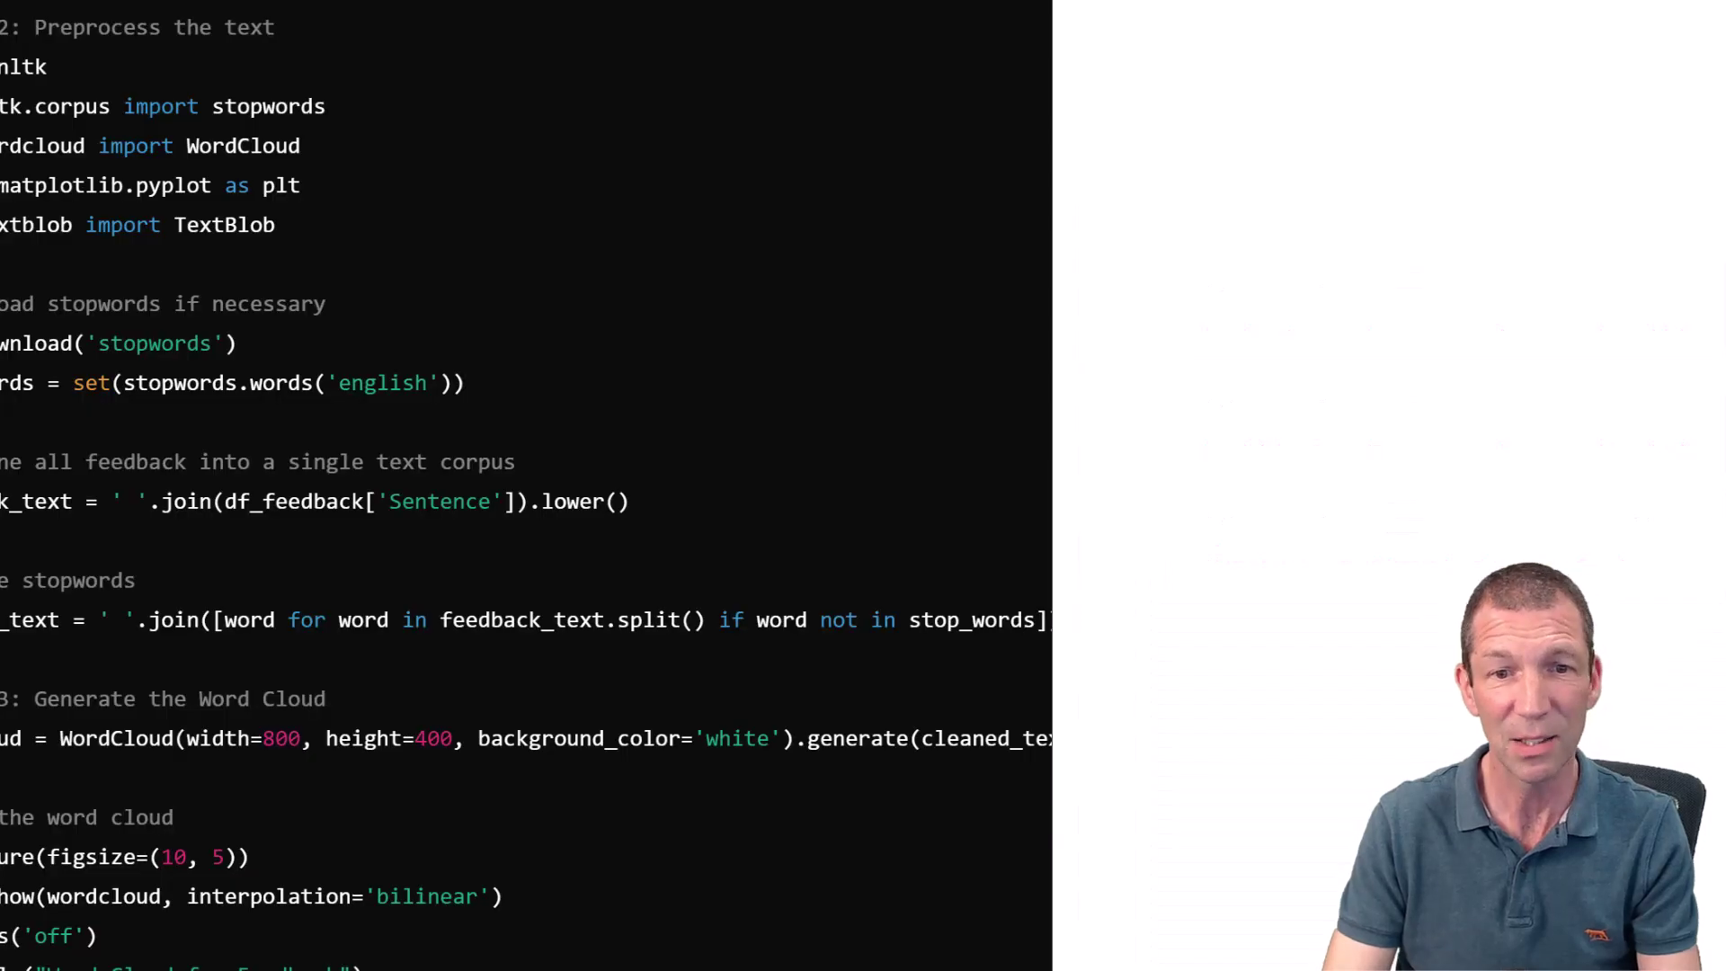
Step: Send the Python error screenshot to ChatGPT and copy its revised NLTK and VADER code
click(279, 907)
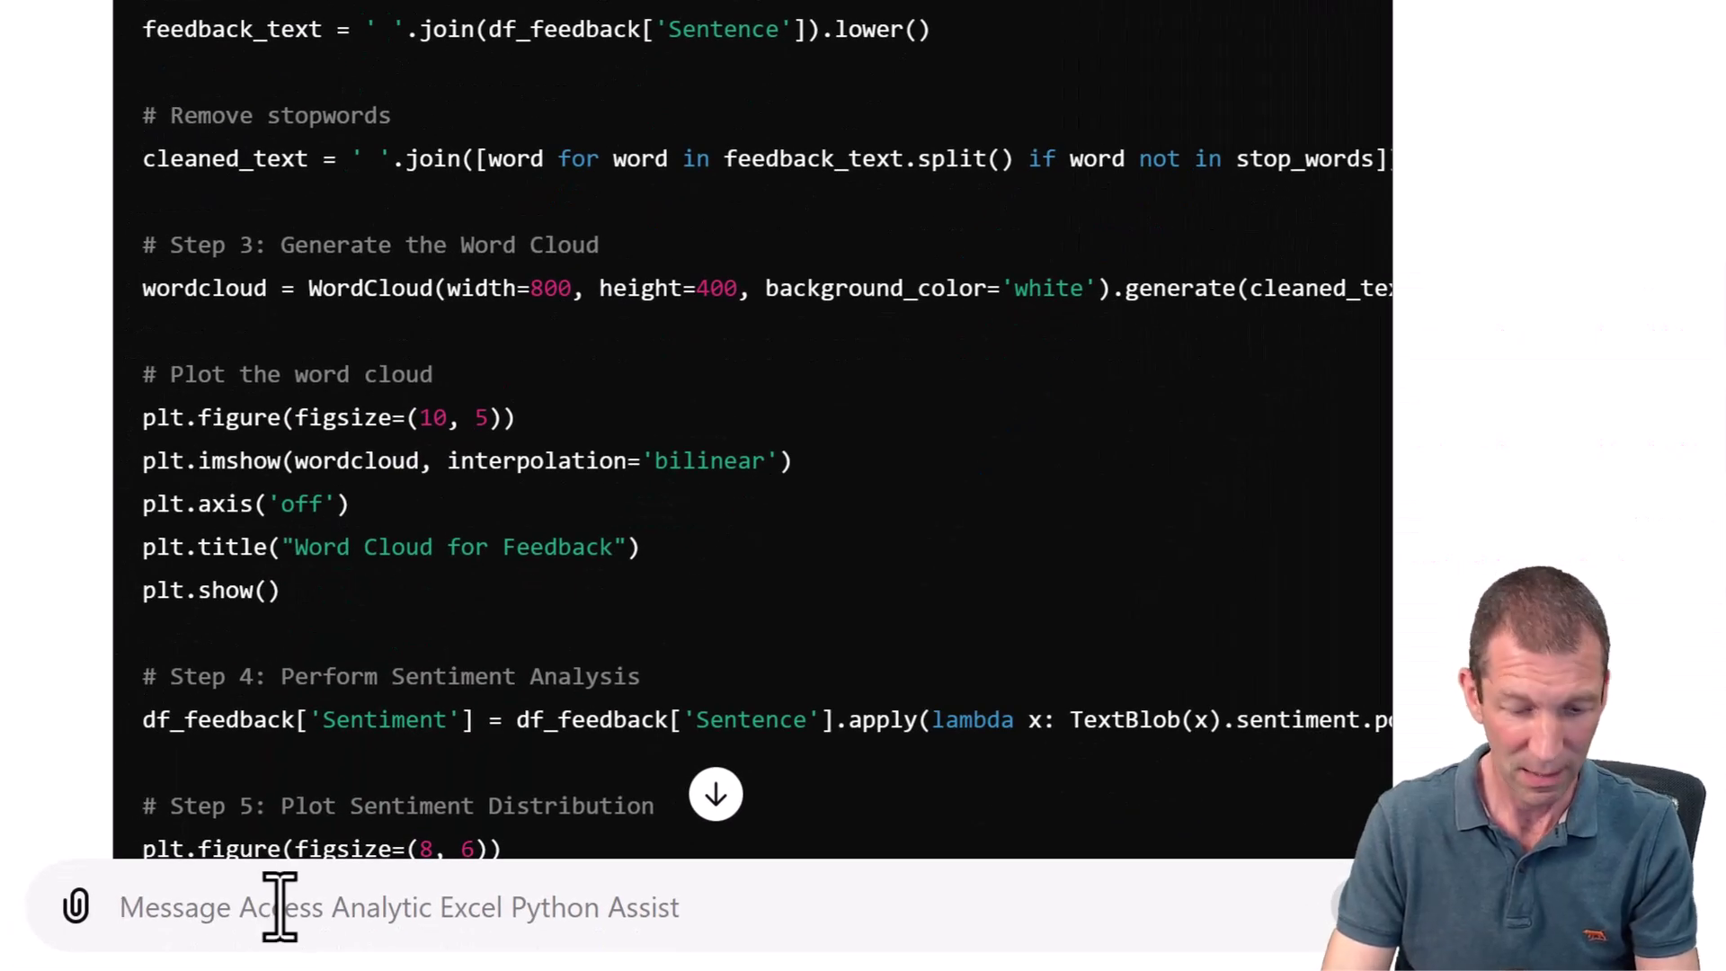
key(ctrl+v)
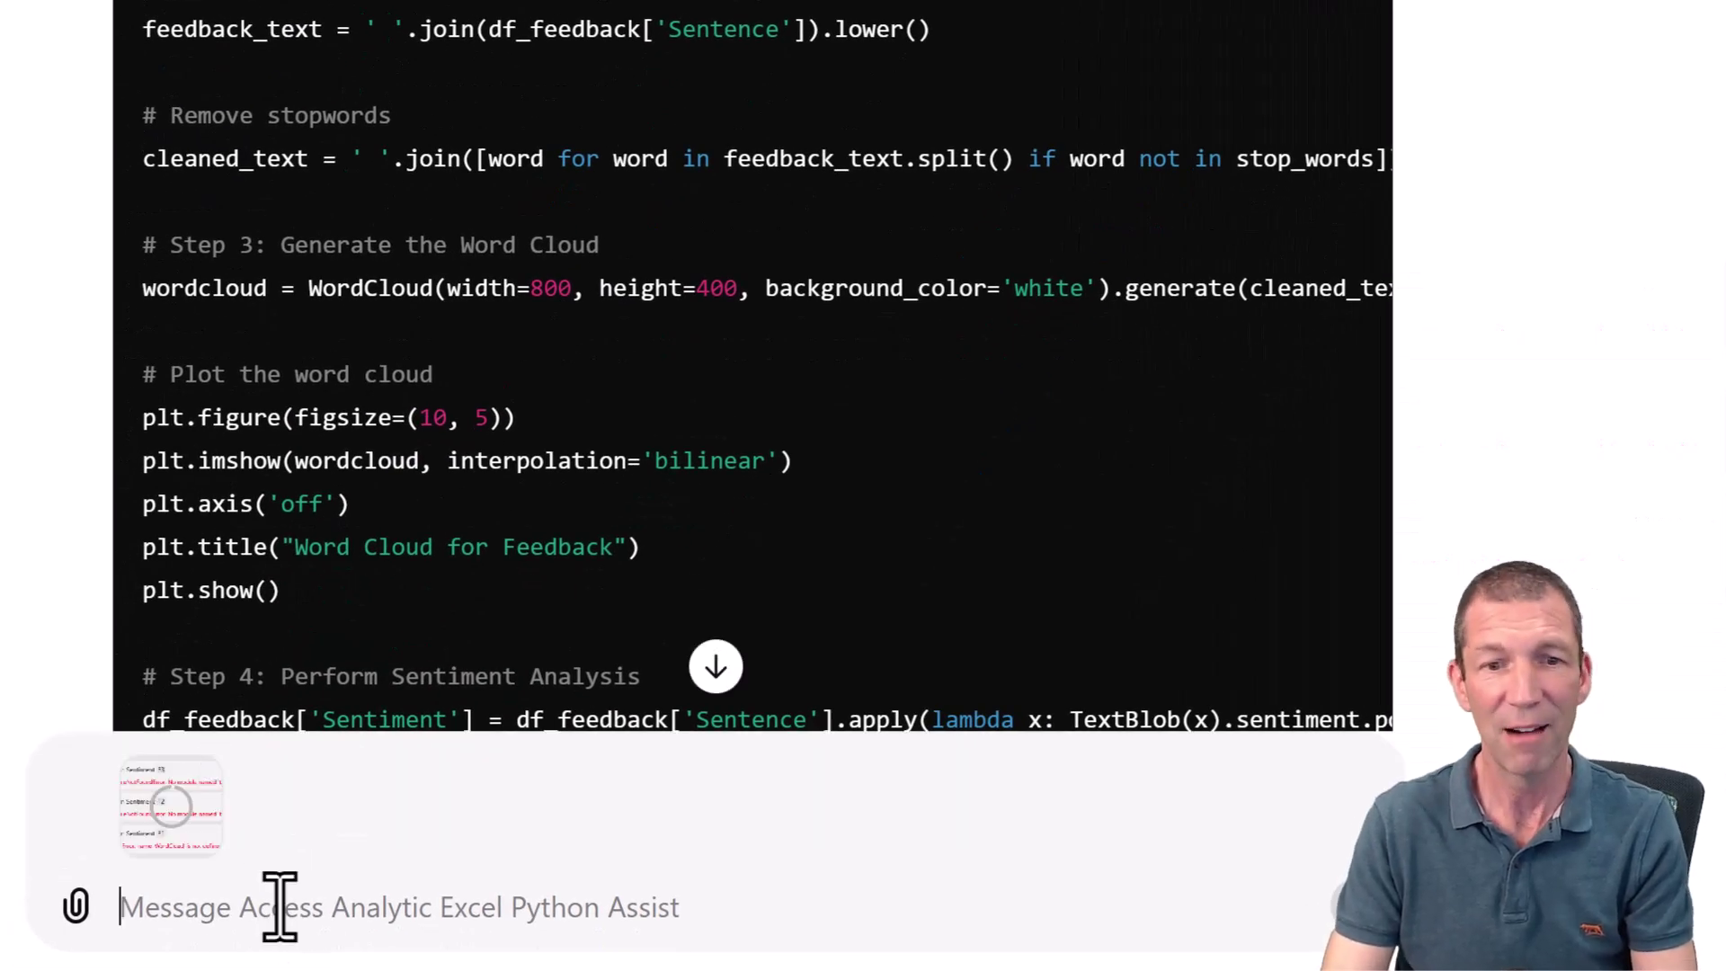
scroll(289, 924, down, 10)
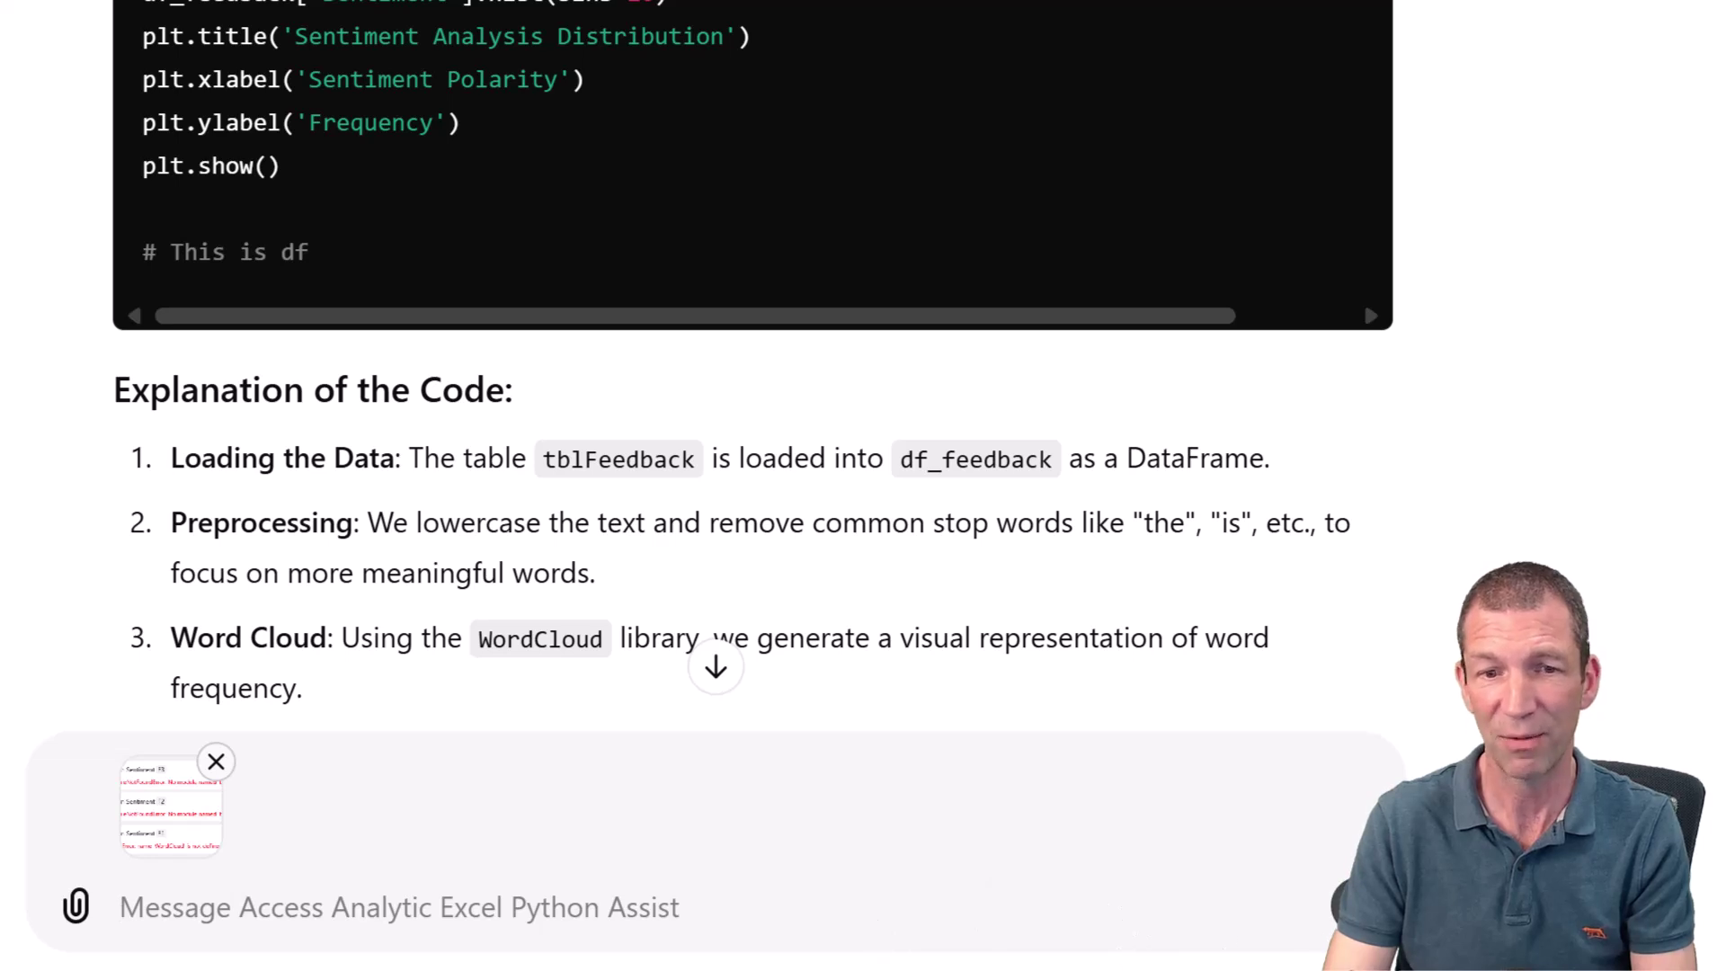
key(Return)
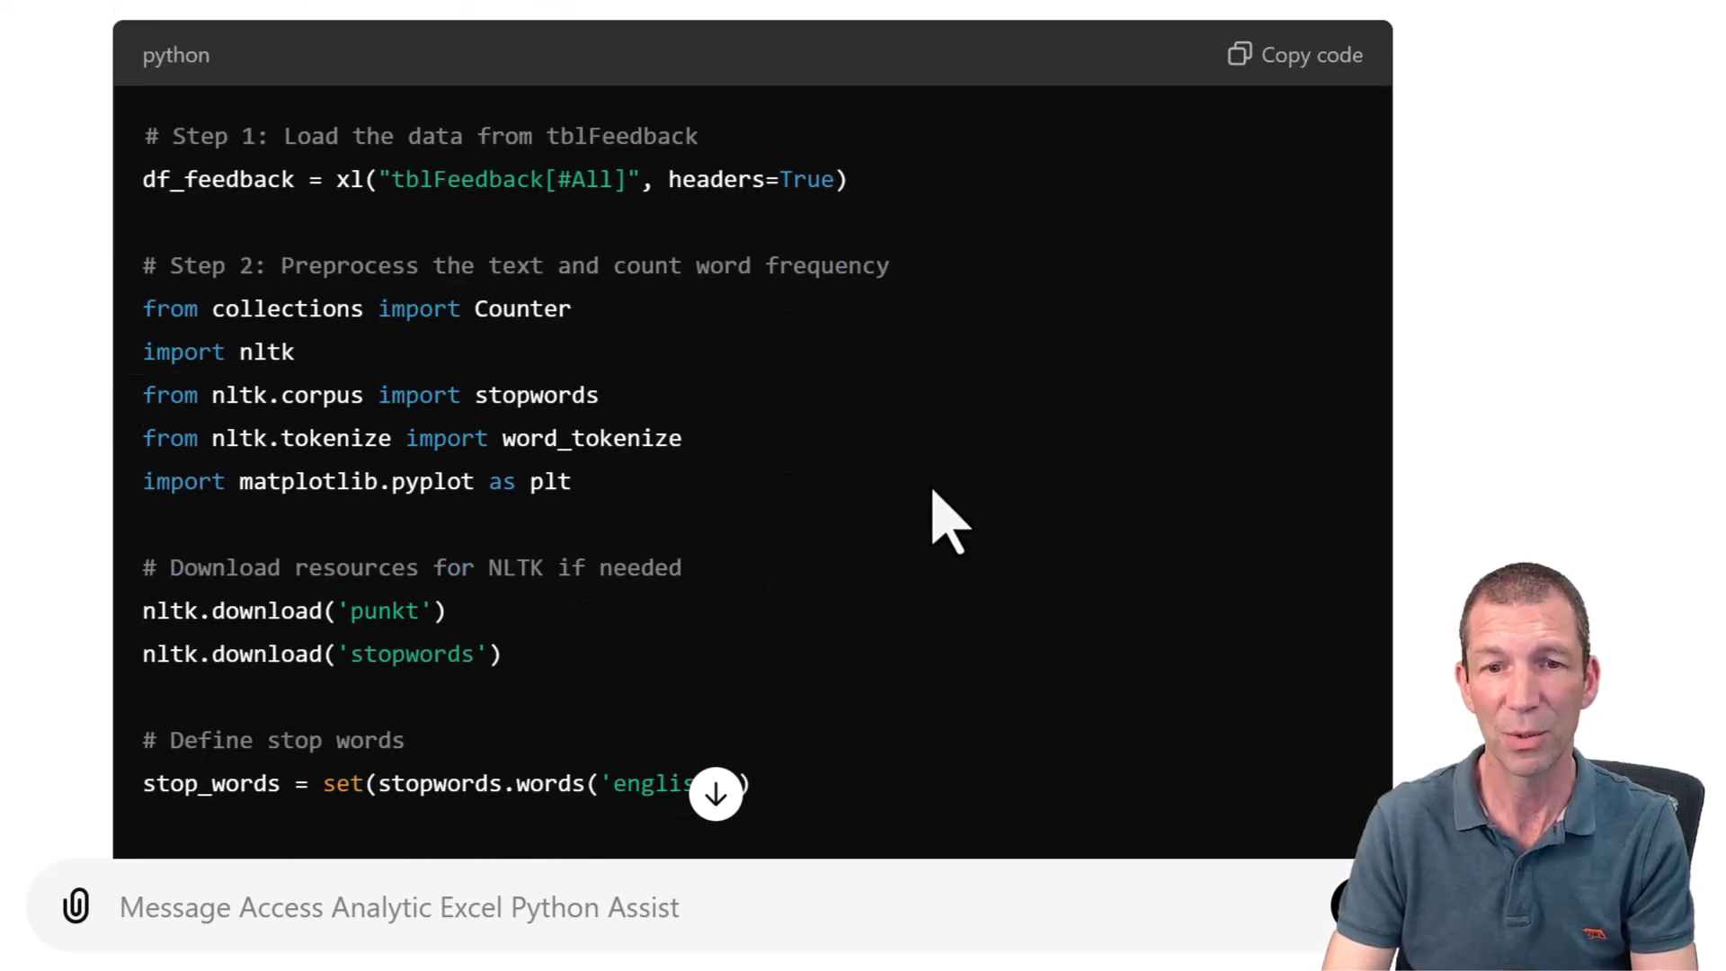
scroll(1154, 346, down, 15)
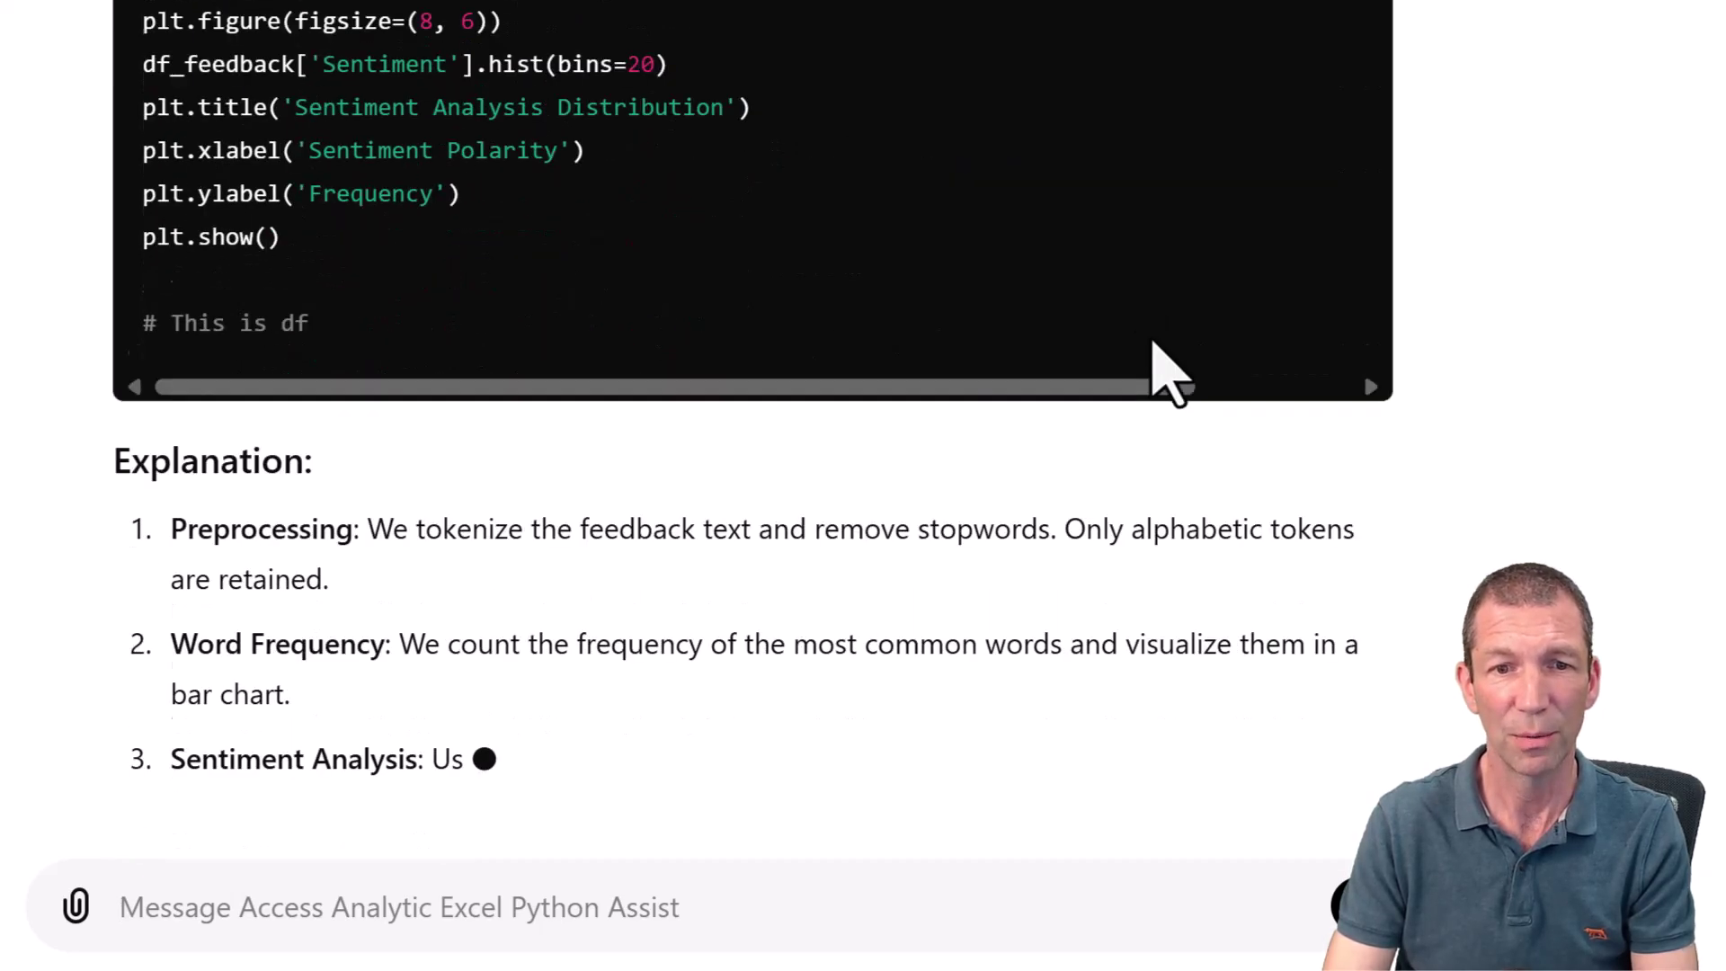
scroll(1163, 431, up, 15)
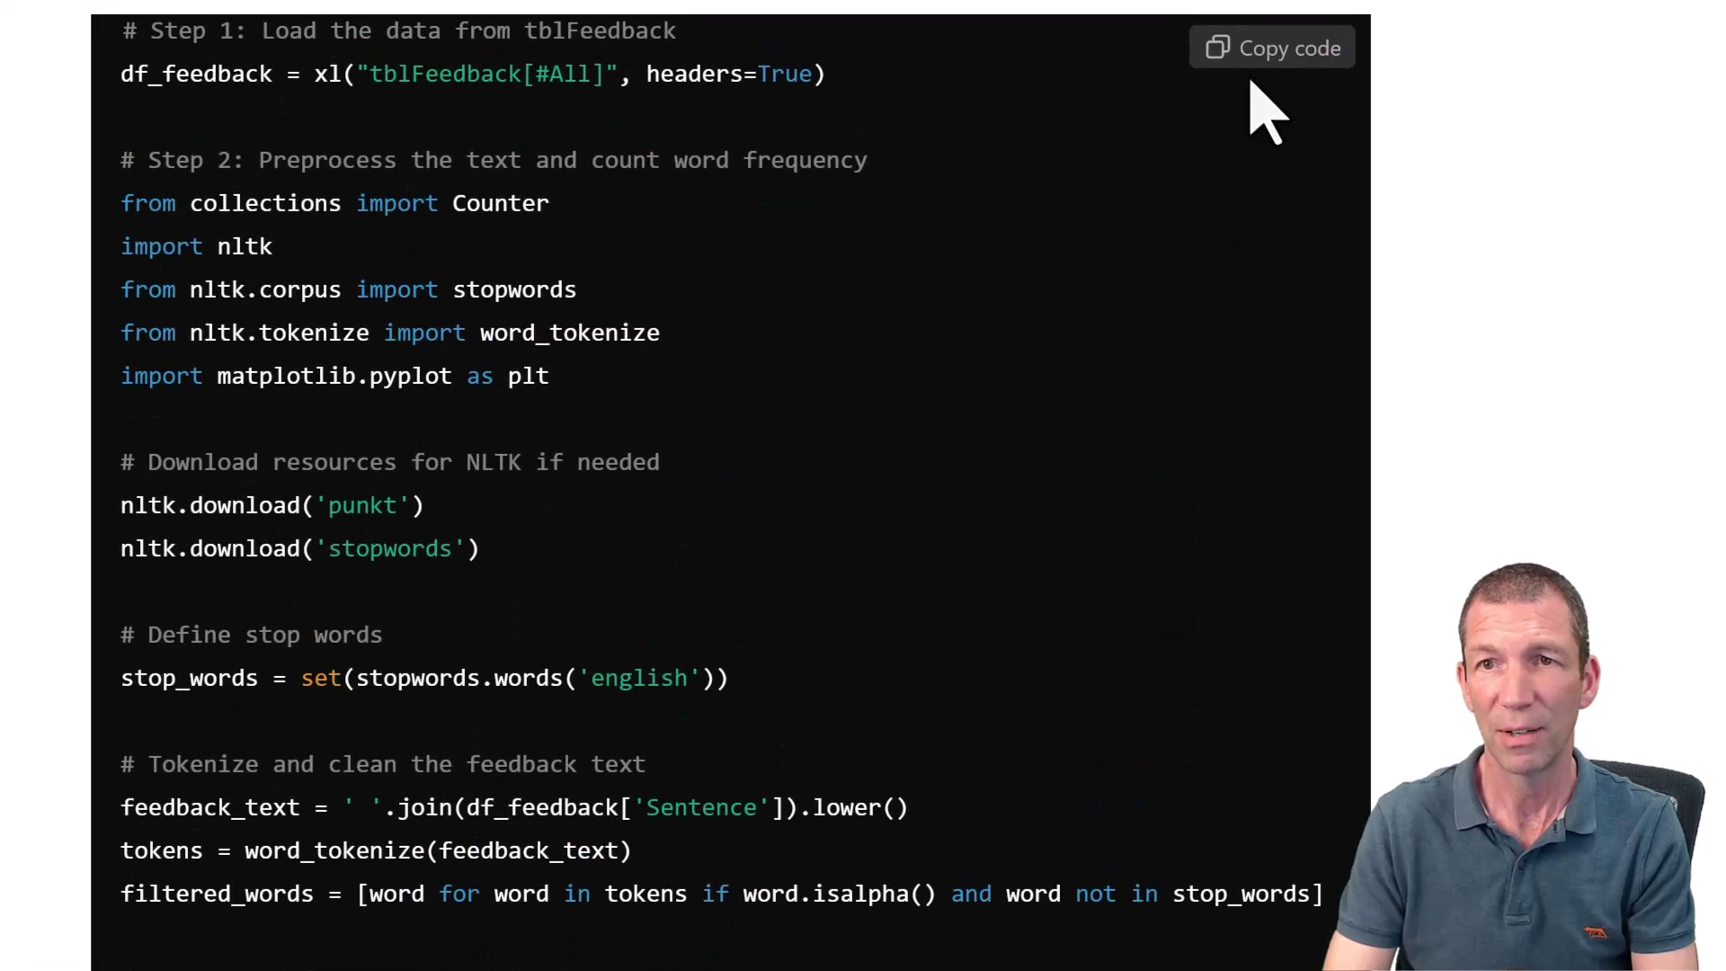
click(1253, 50)
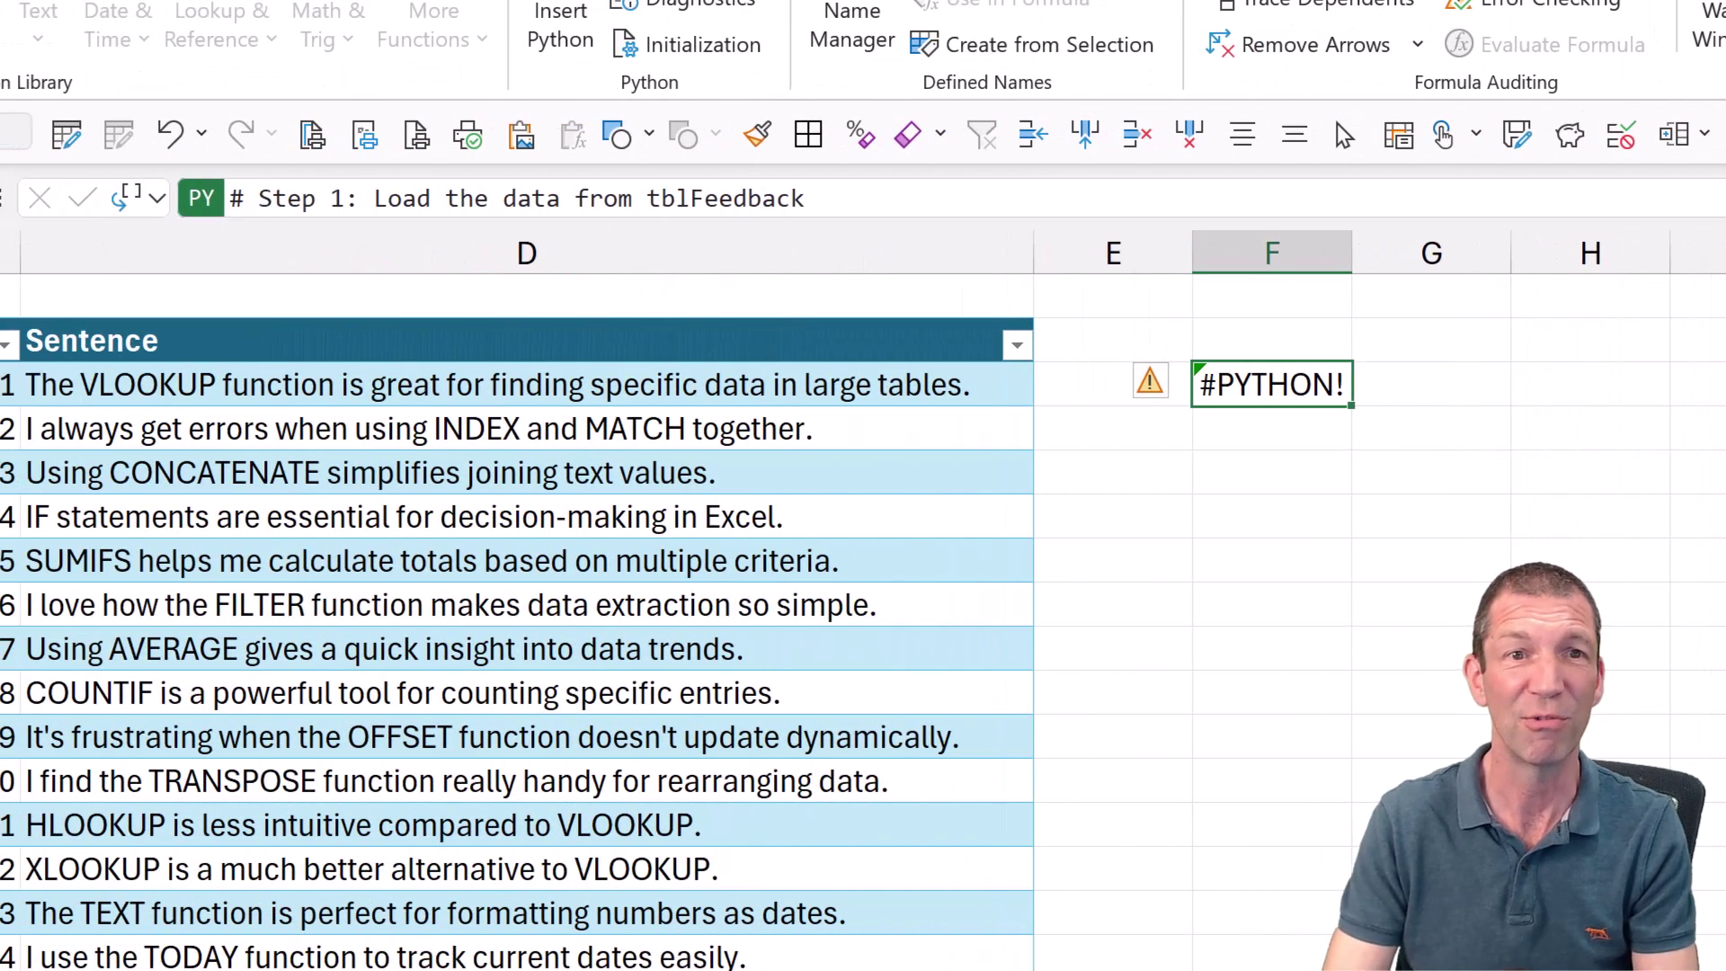
Step: Overwrite the Python cell with the revised NLTK/VADER code so it returns an Image
key(ctrl+shift+u)
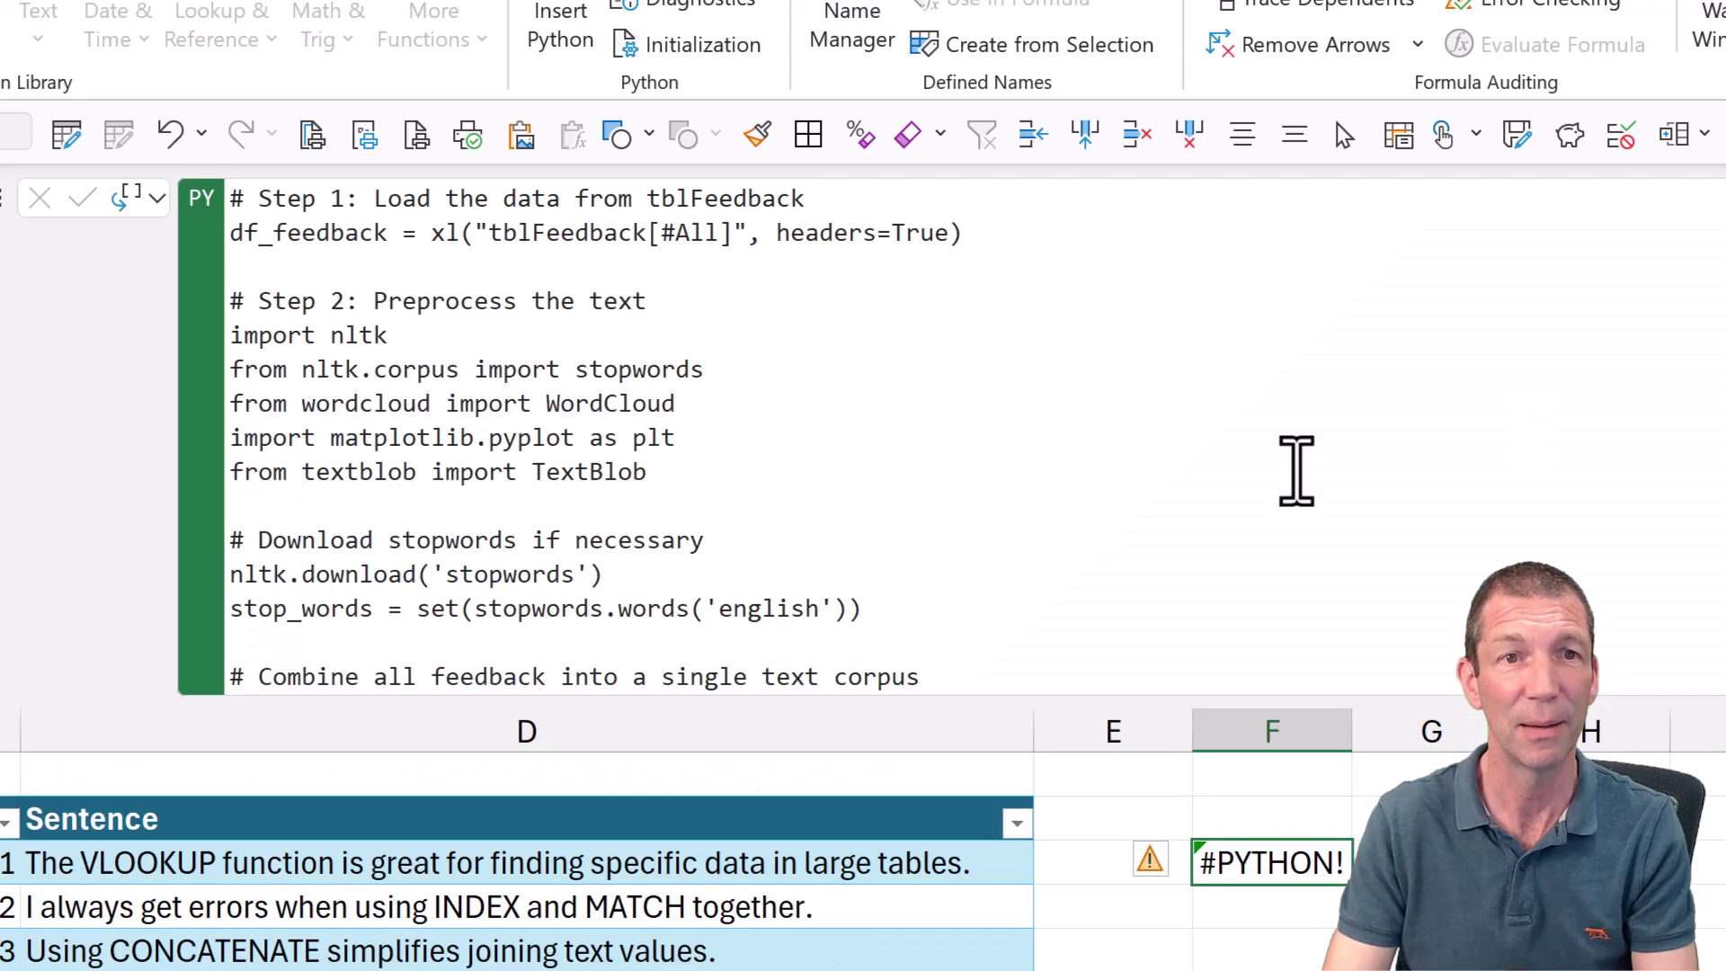
click(716, 568)
key(ctrl+a)
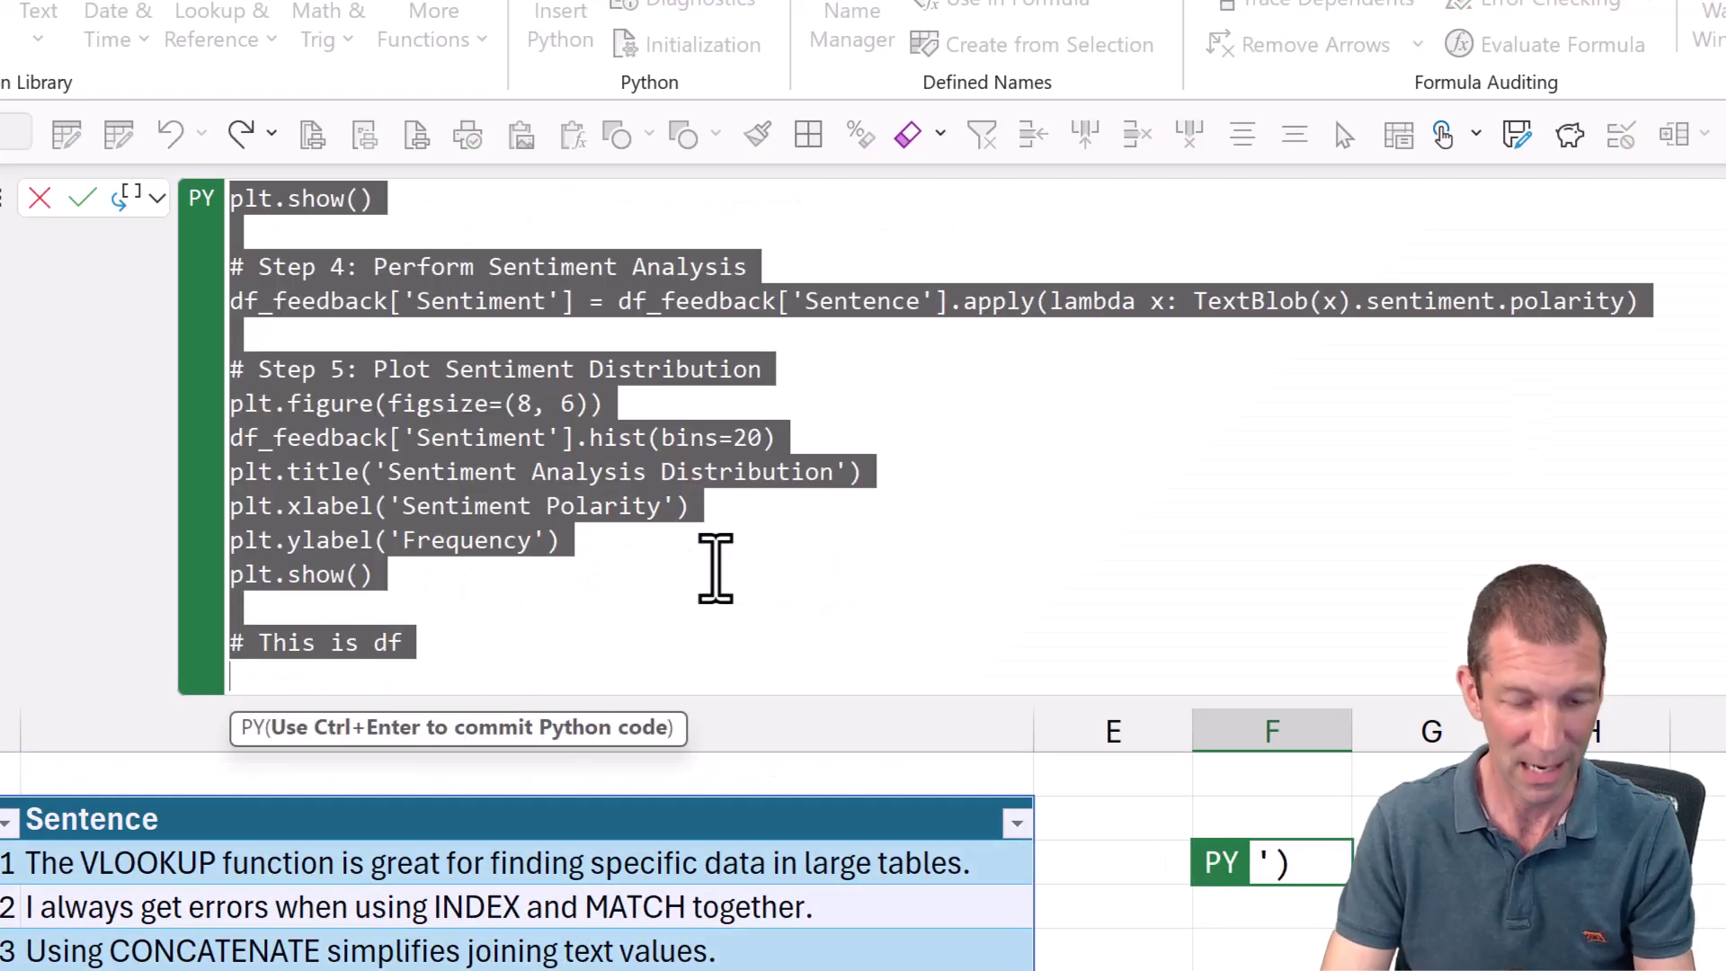
key(ctrl+v)
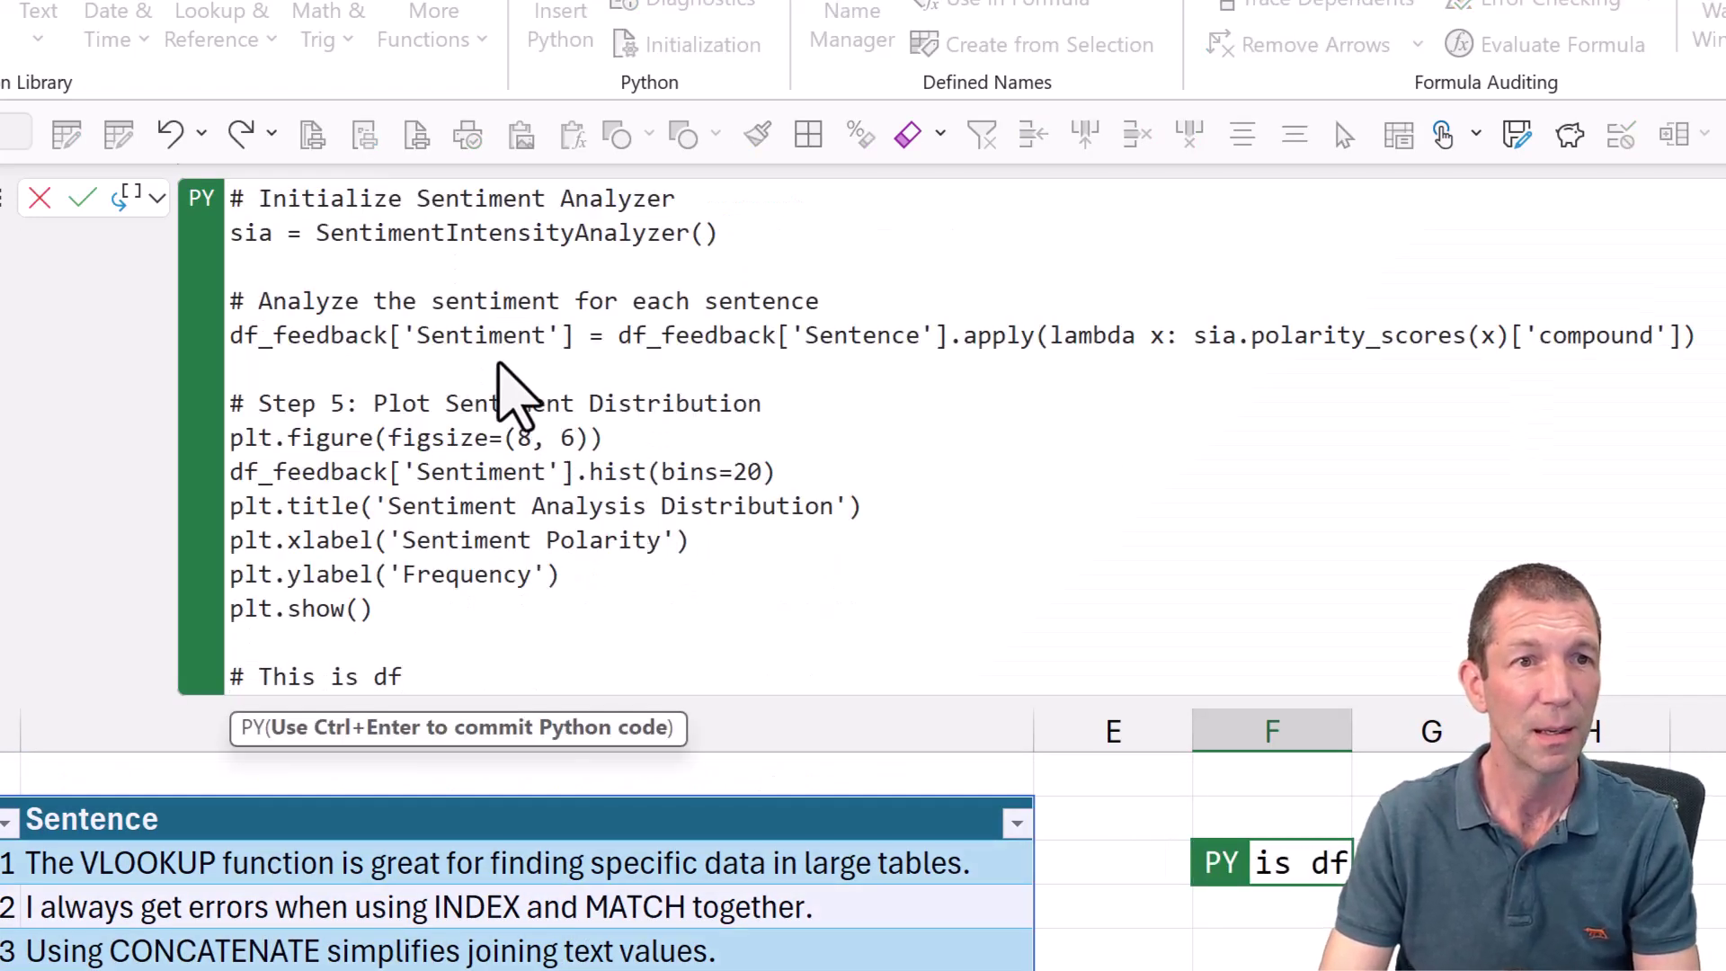
key(ctrl+Return)
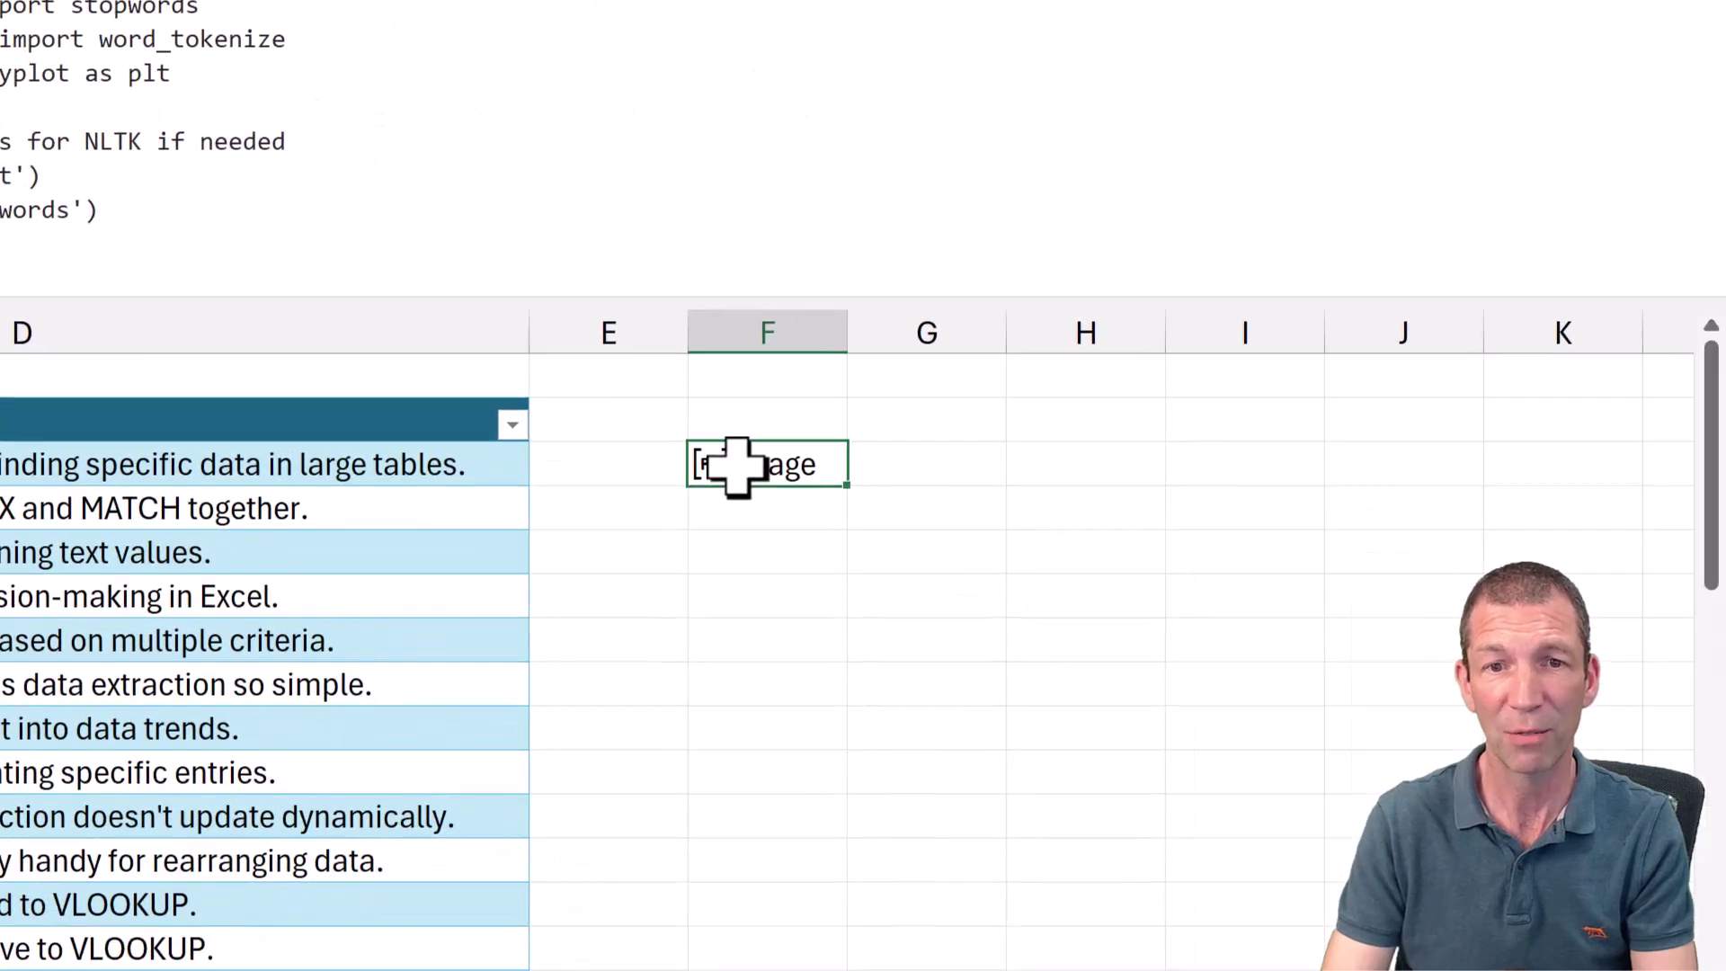
right_click(1121, 771)
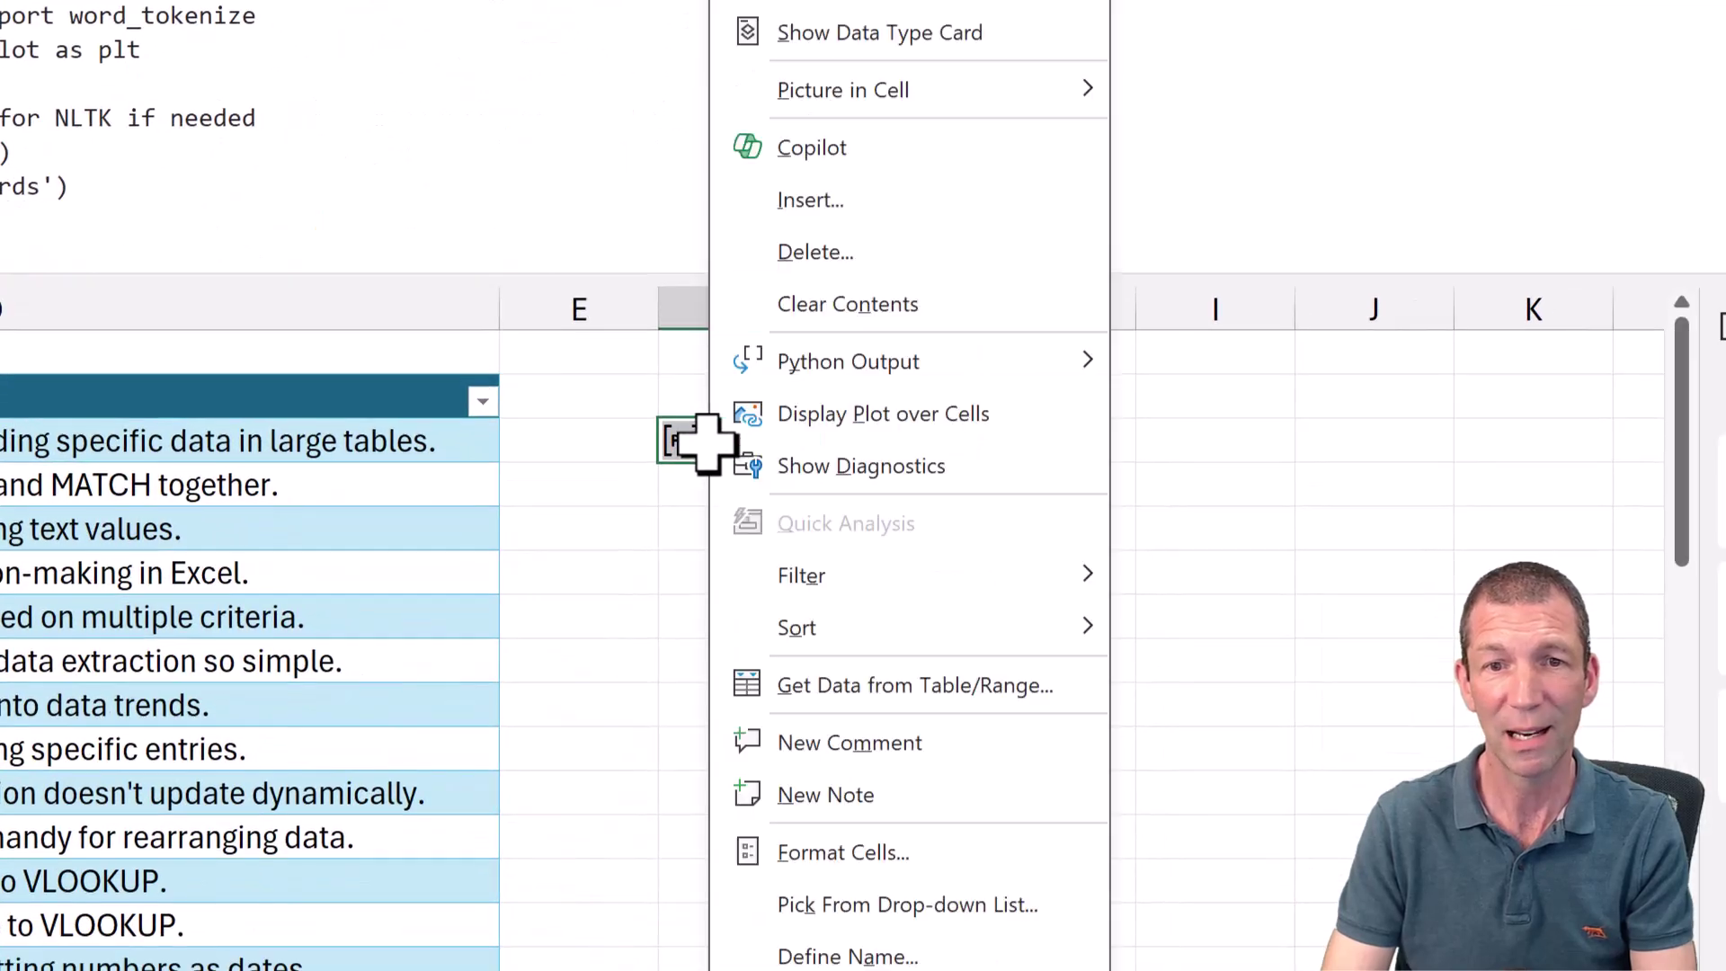
Step: Float the Top 10 Most Frequent Words and Sentiment Analysis Distribution charts over the grid
click(810, 418)
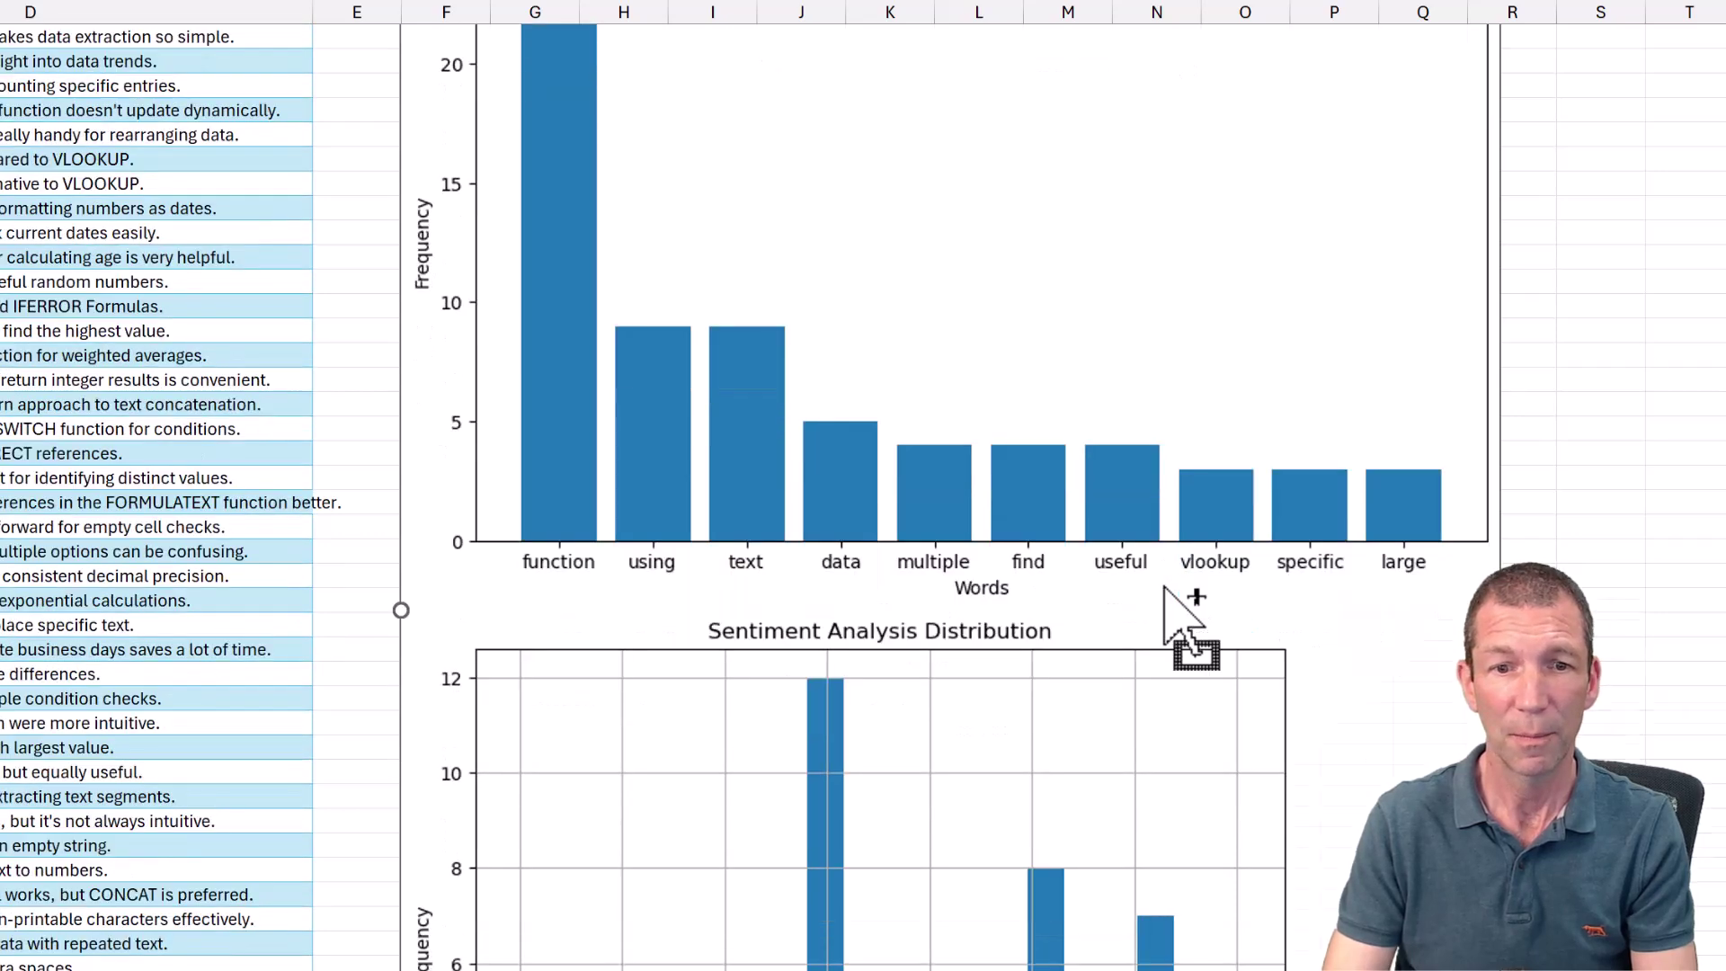
scroll(1038, 660, down, 2)
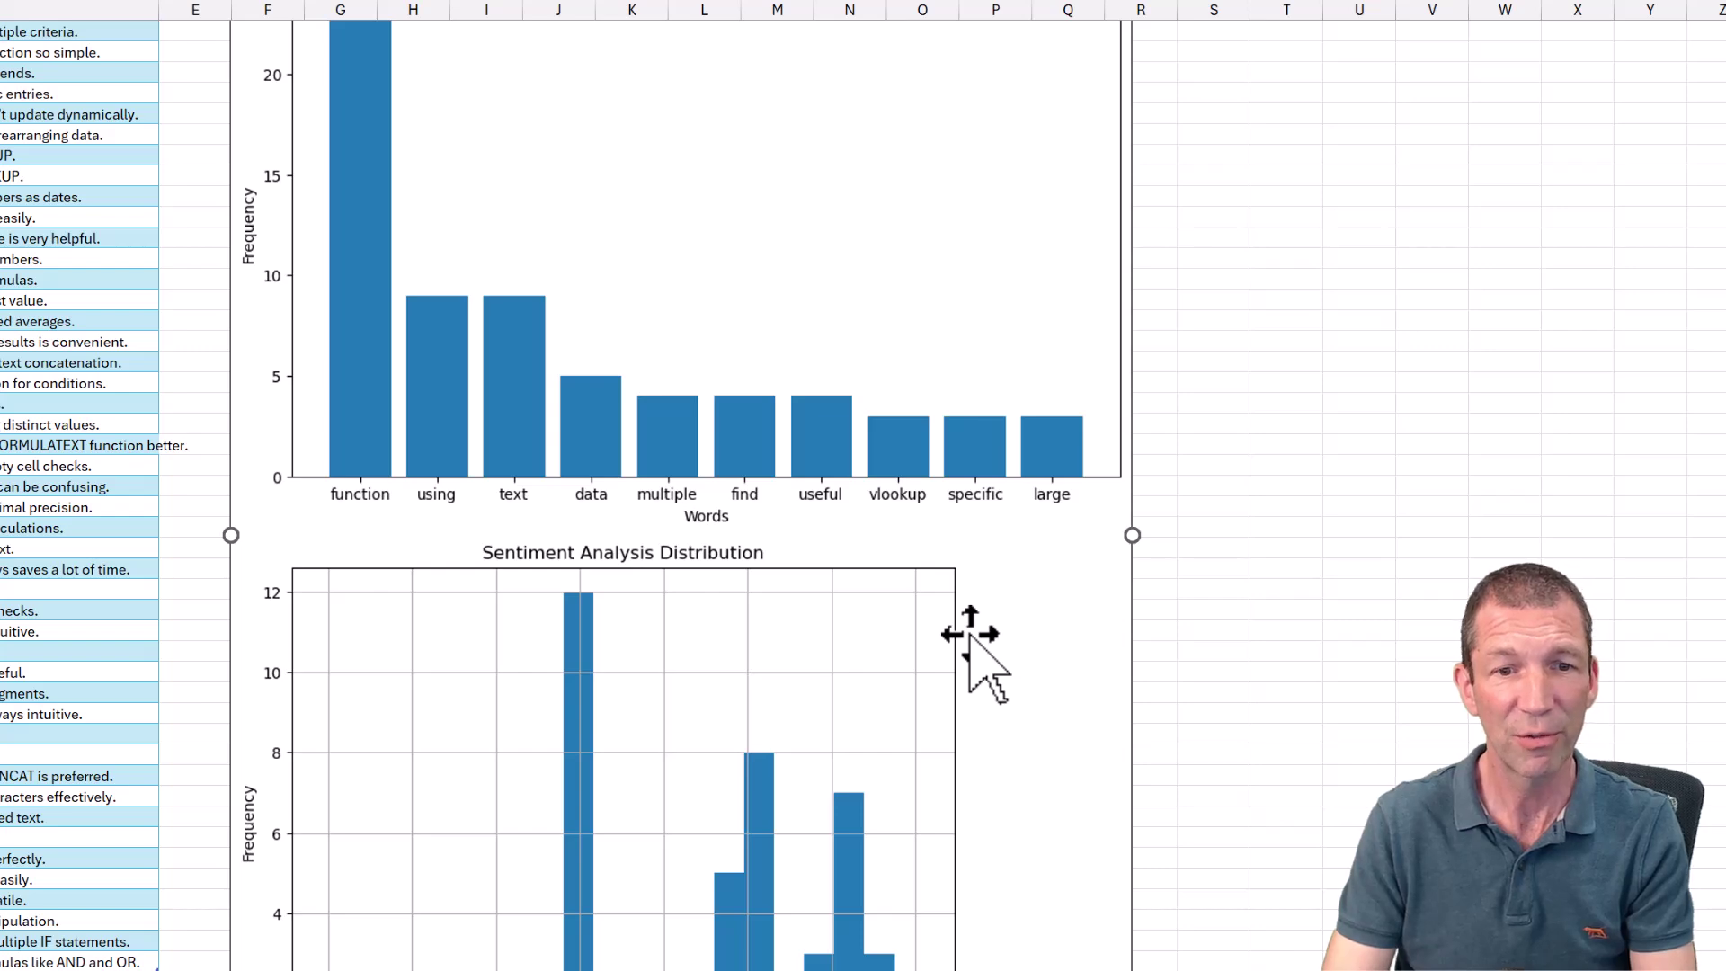
scroll(971, 640, down, 2)
scroll(633, 560, up, 3)
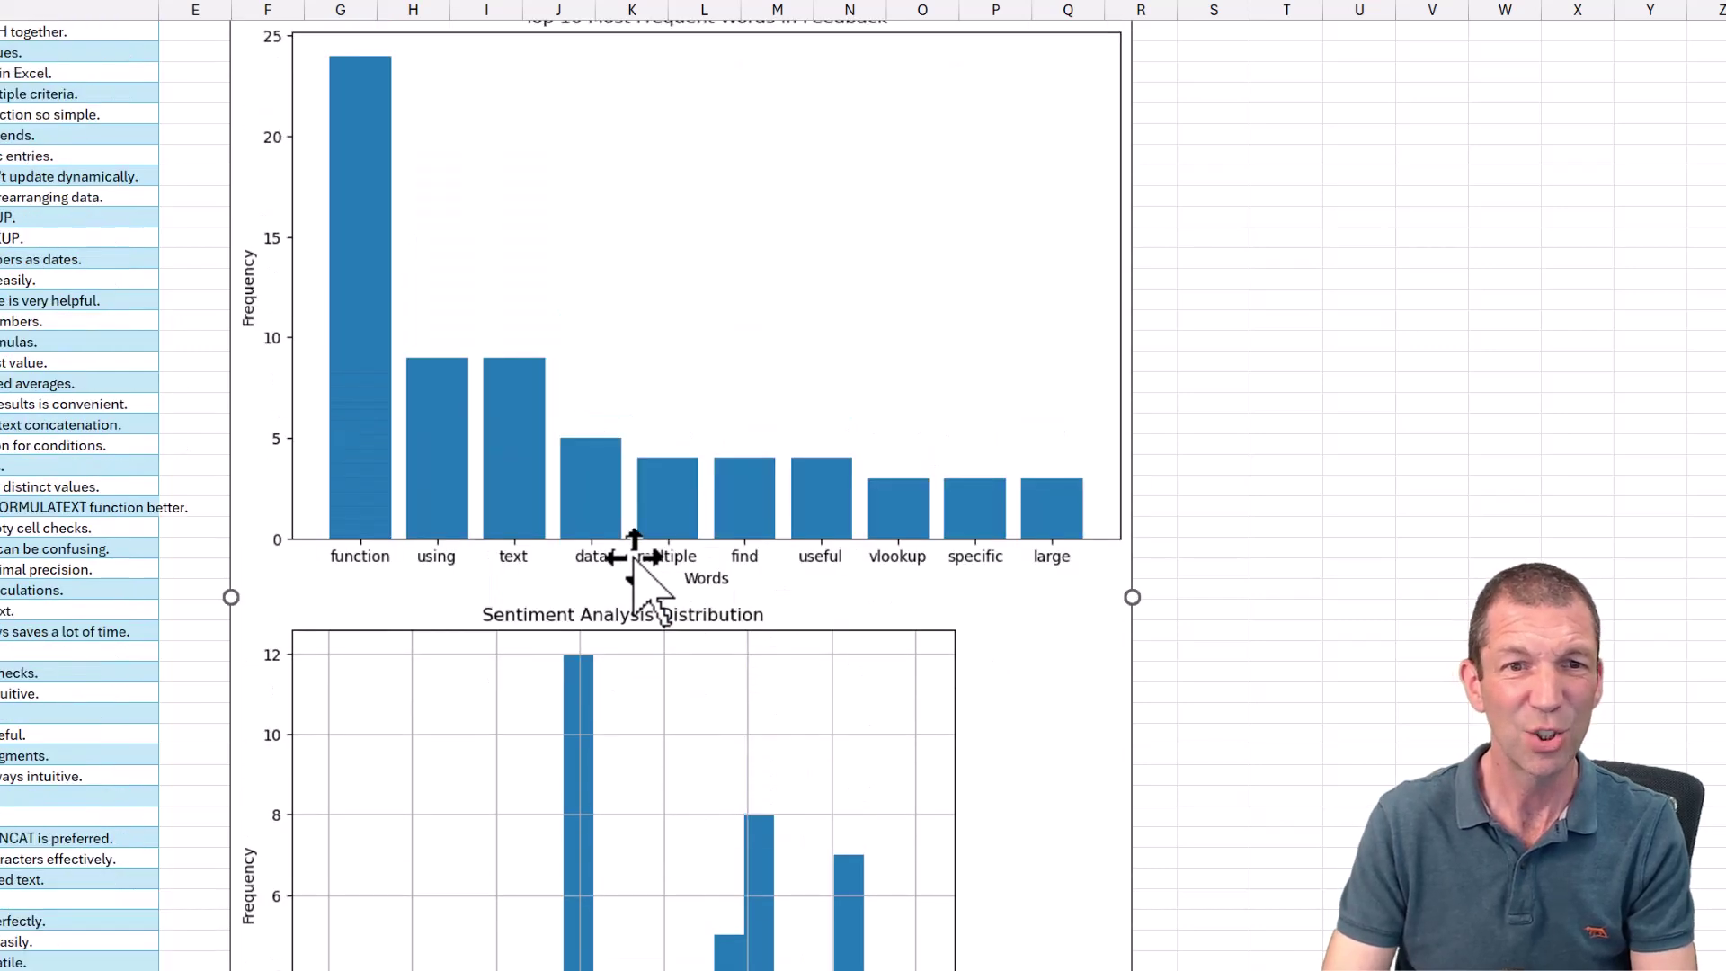
scroll(634, 560, up, 1)
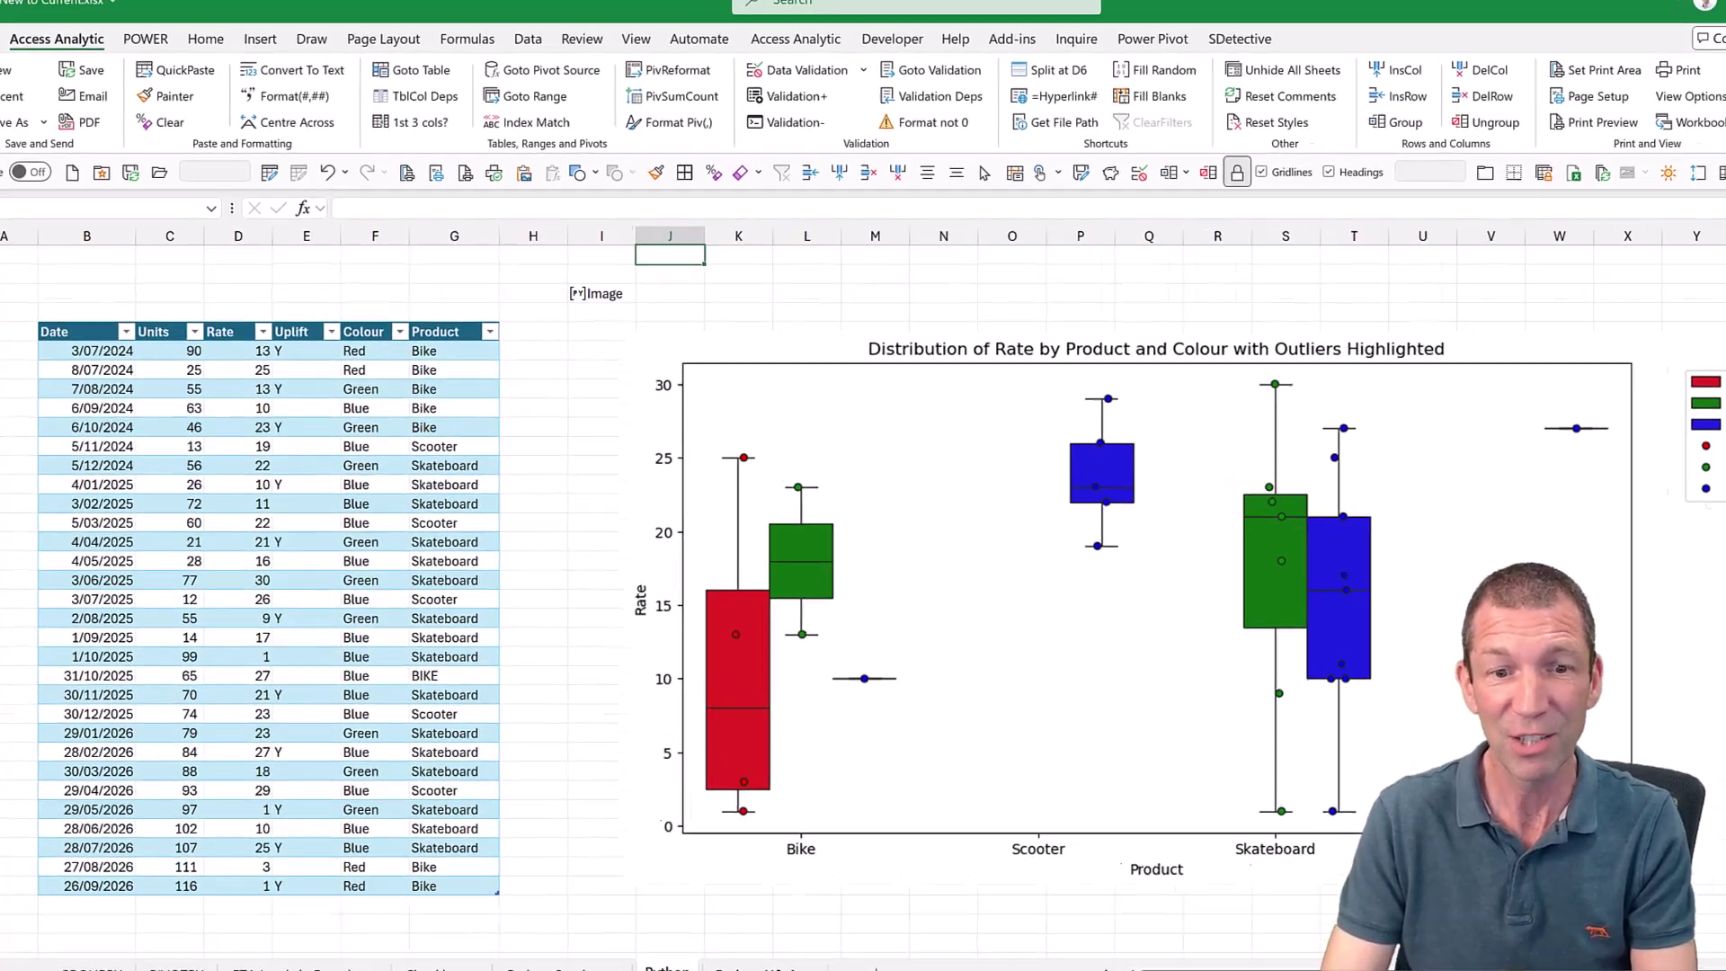
Step: Switch to the Python Unpivot sheet showing tblToUnpivot, departments A–D across twelve 2024 months
click(742, 926)
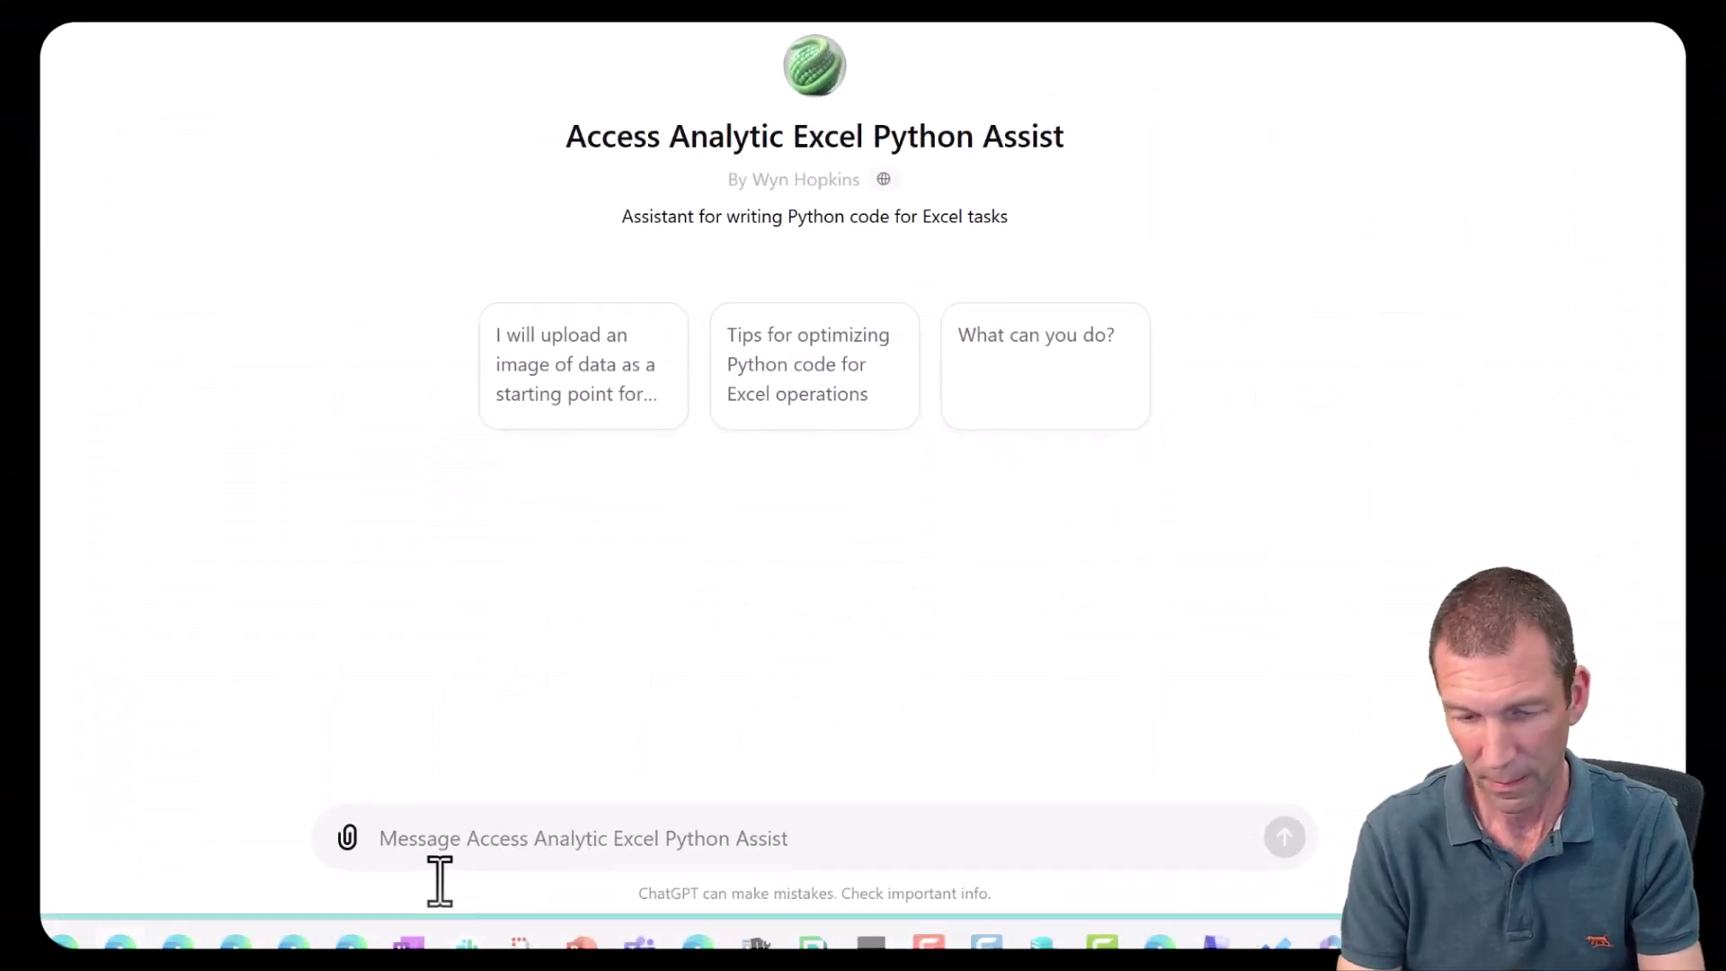
Step: Ask ChatGPT for Python code to unpivot tblToUnpivot, which has data in rows and months in columns
text(I h)
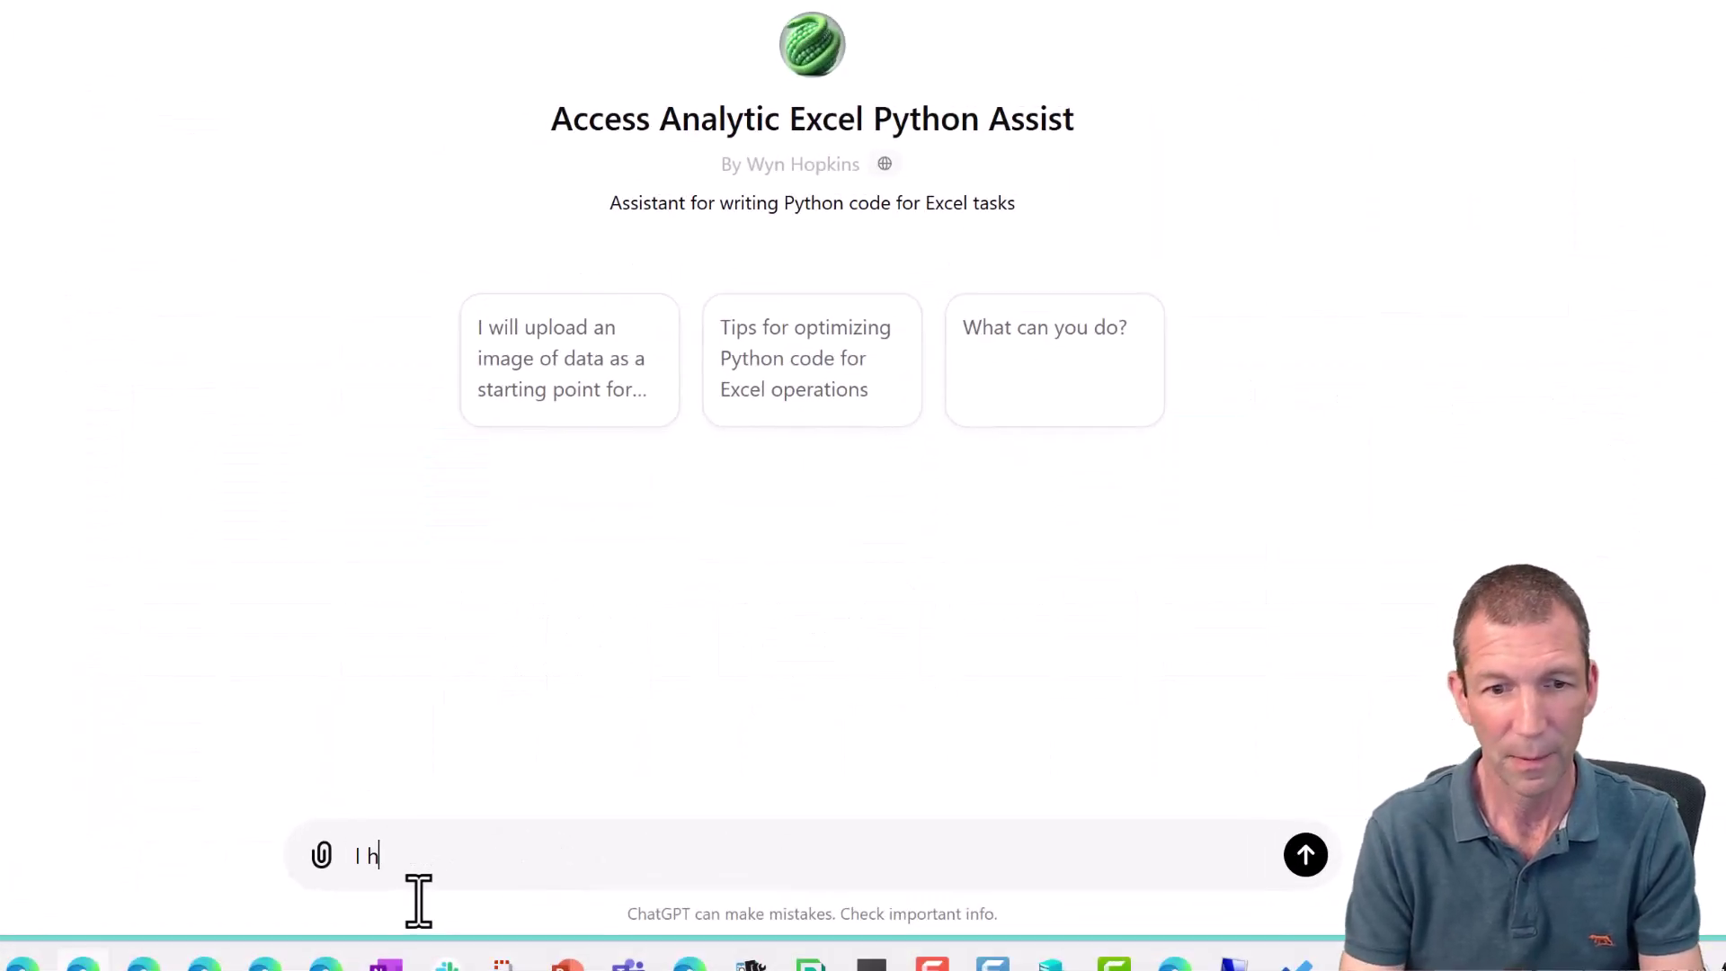
text(ave a table in )
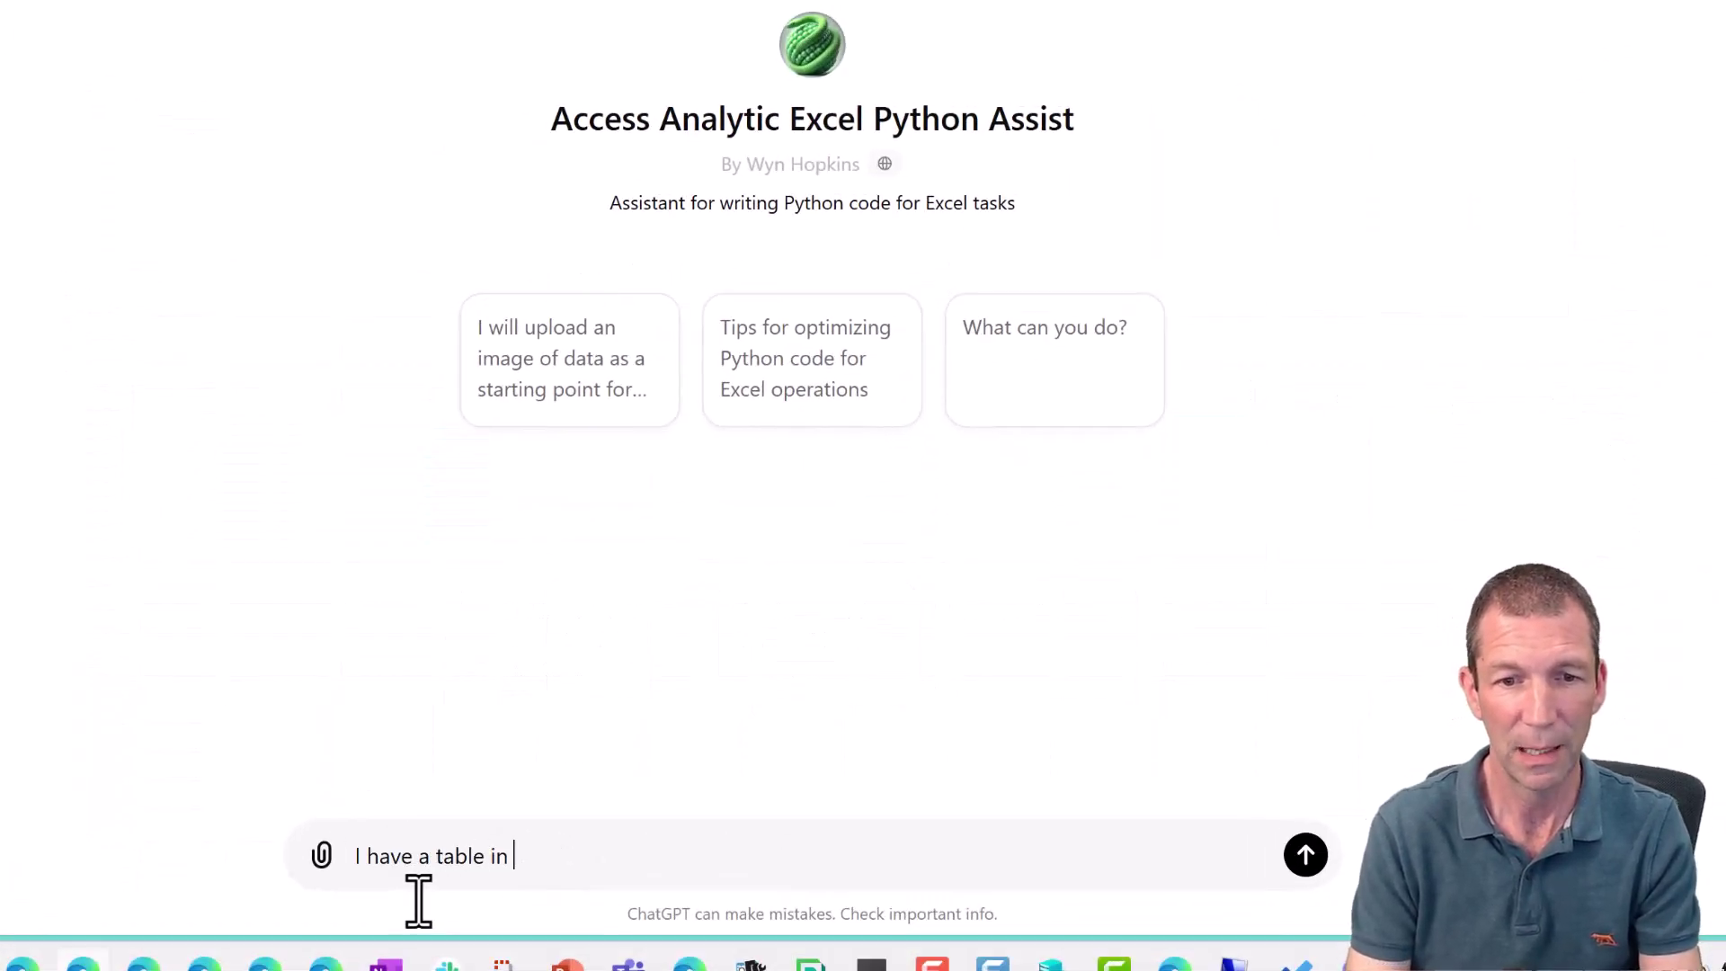
text(excel called tblToUnpivot with Data in Rows a)
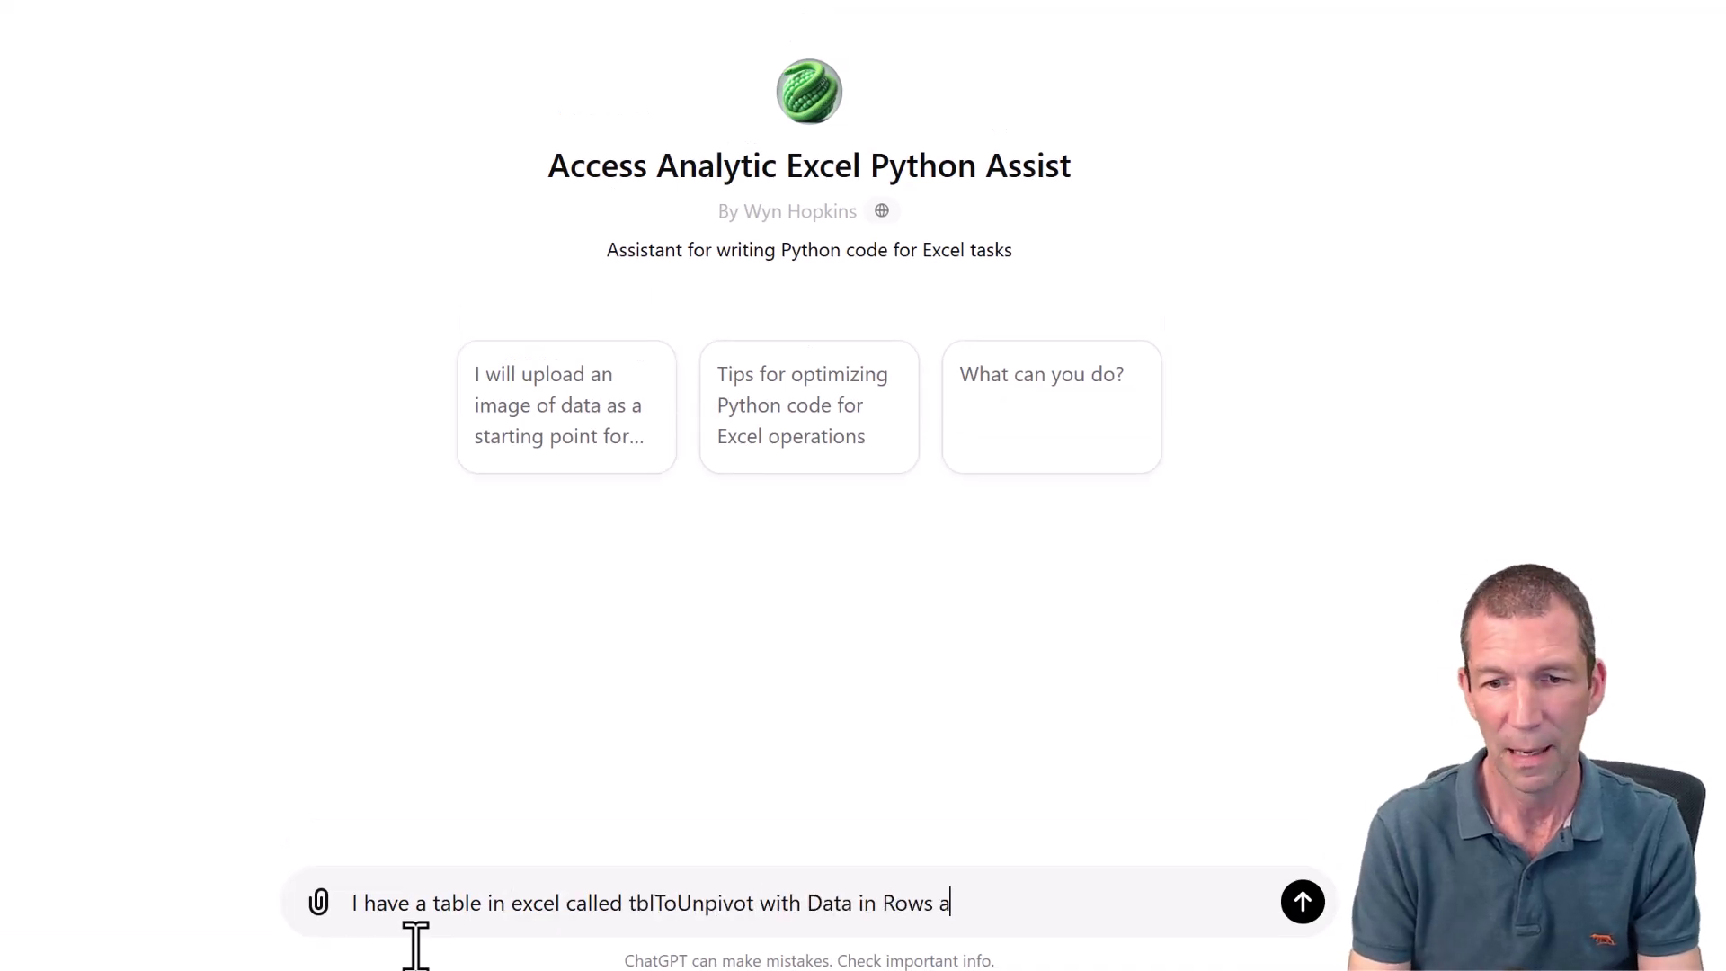
text(nd Months in columns and want to unpivot it)
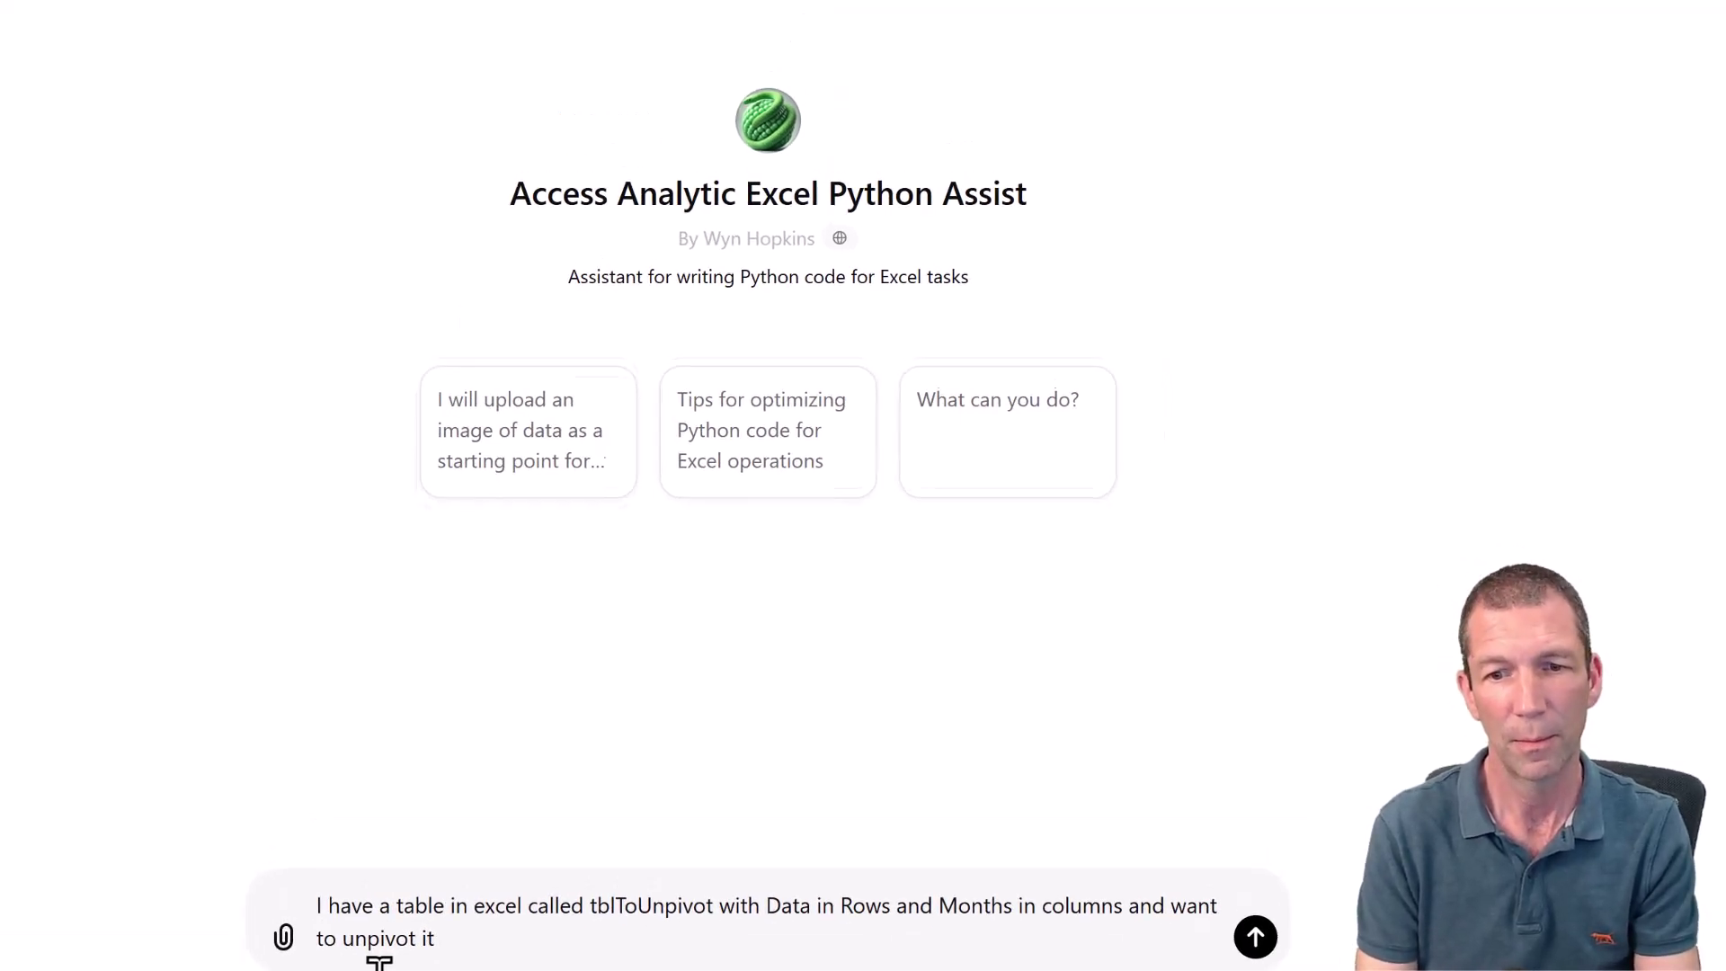
key(Return)
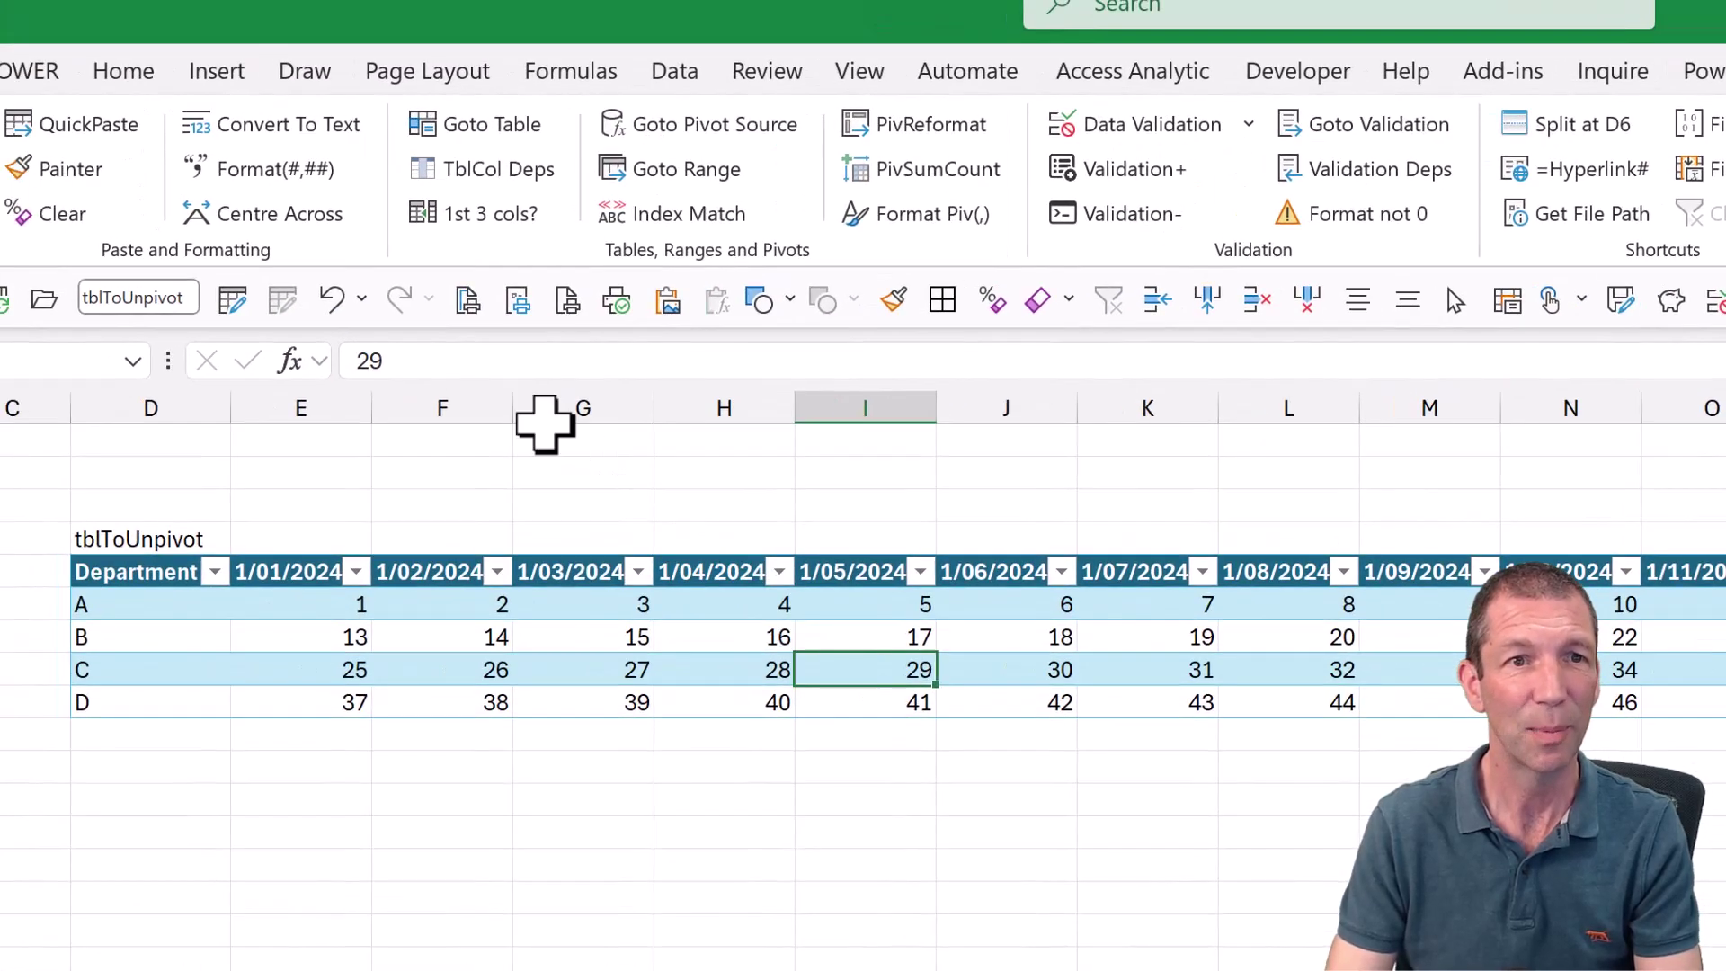
Step: Start a Python cell in F2 and paste the assistant's pd.melt unpivot code
click(400, 394)
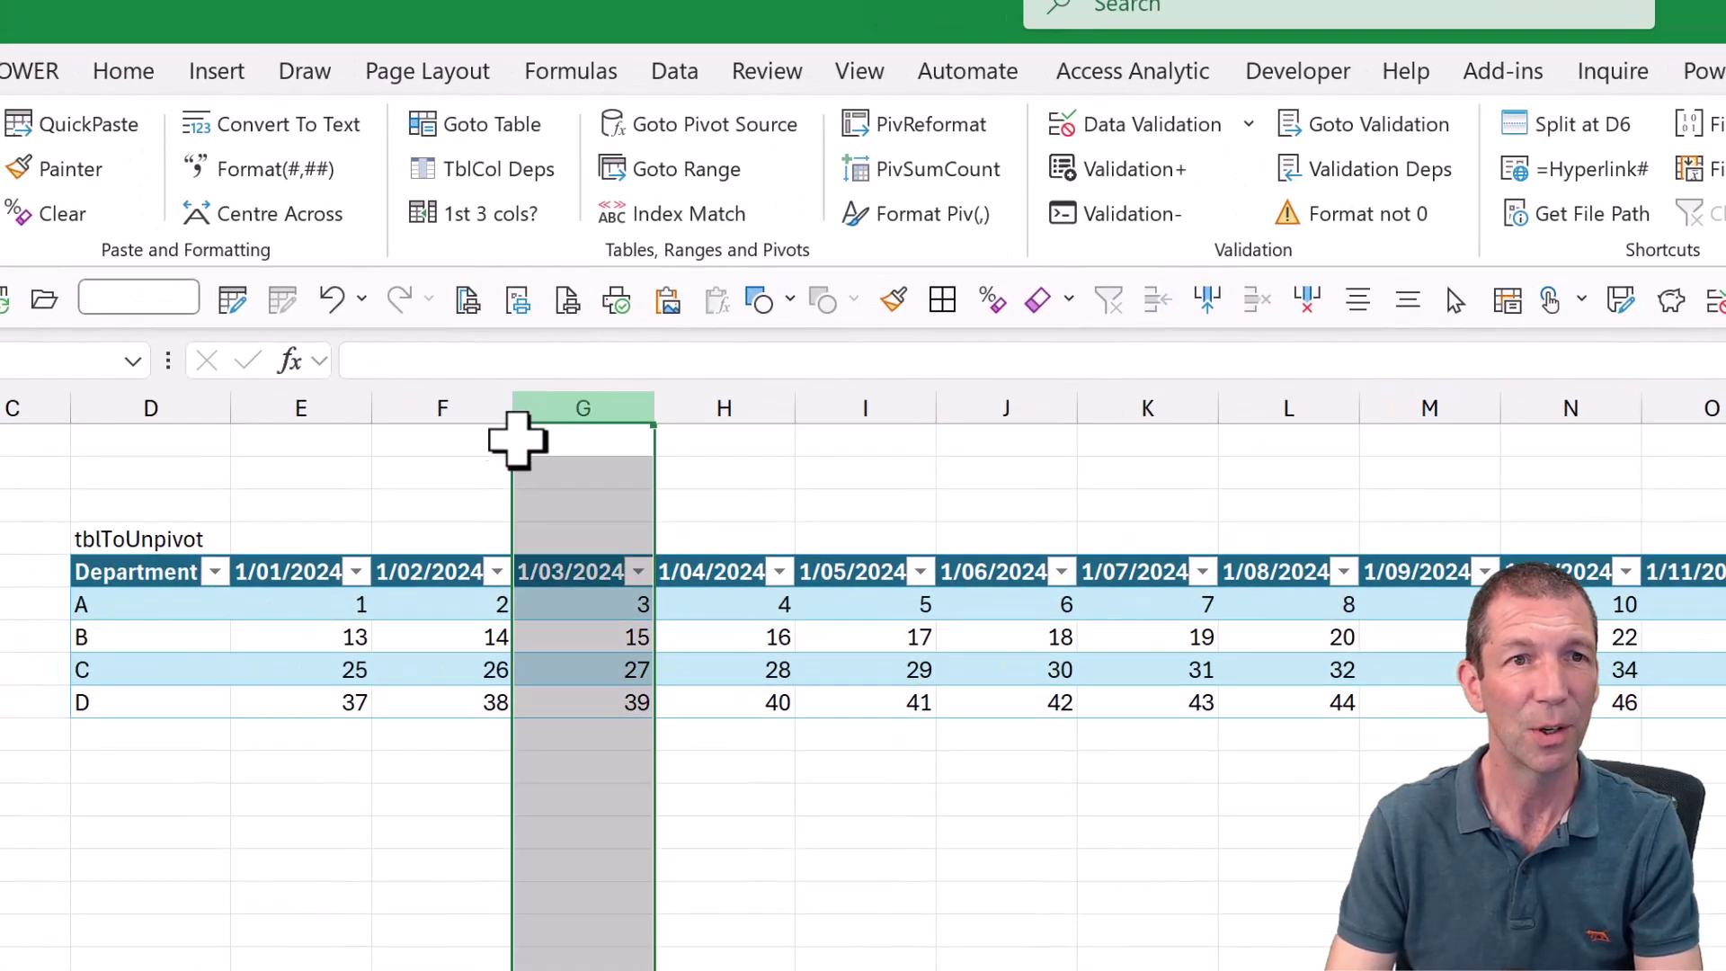
click(358, 446)
click(224, 70)
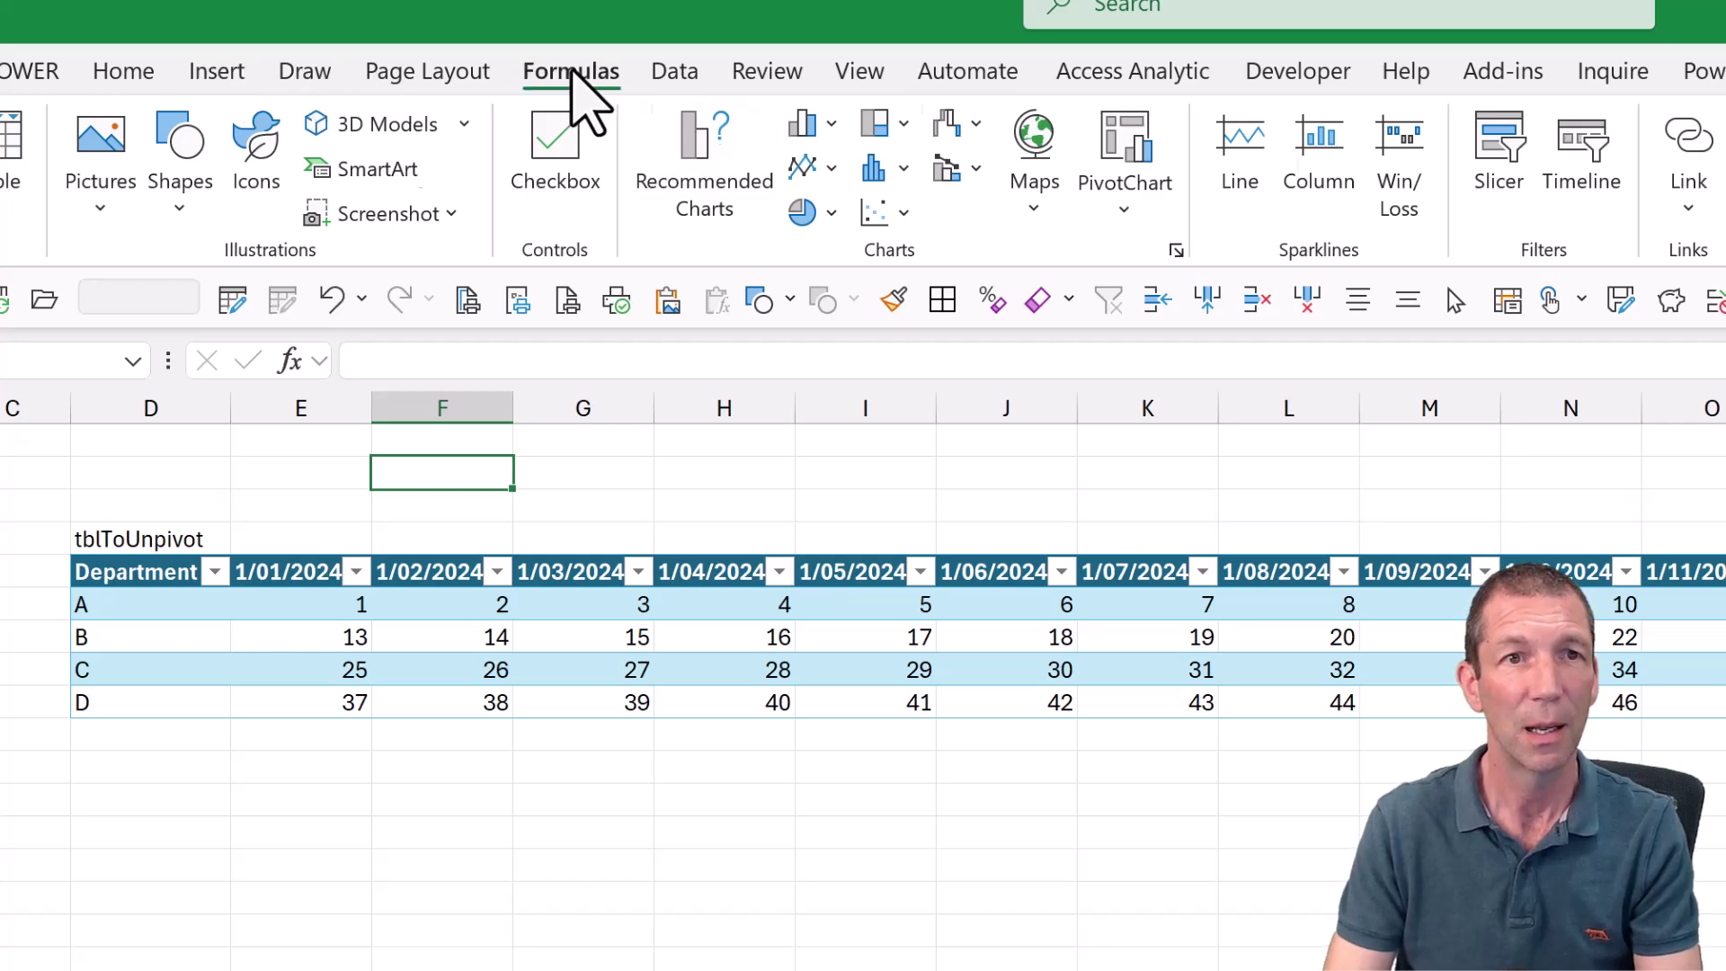
click(572, 74)
click(714, 135)
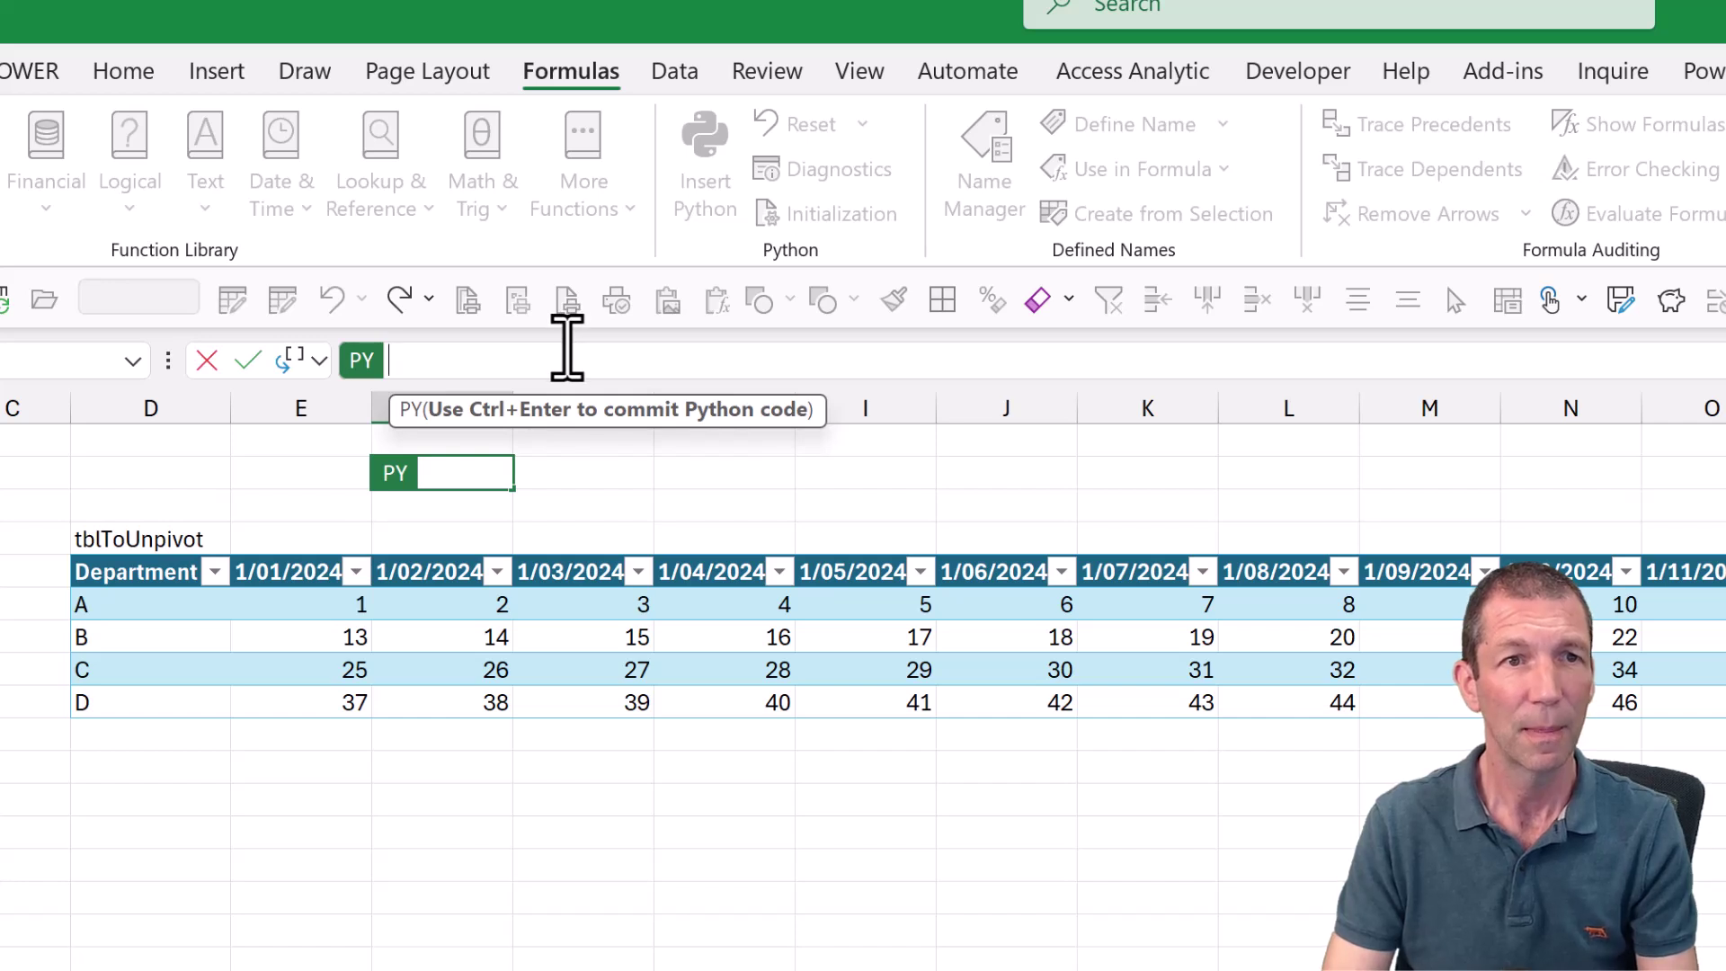
text(this_is_df = df_unpivoted)
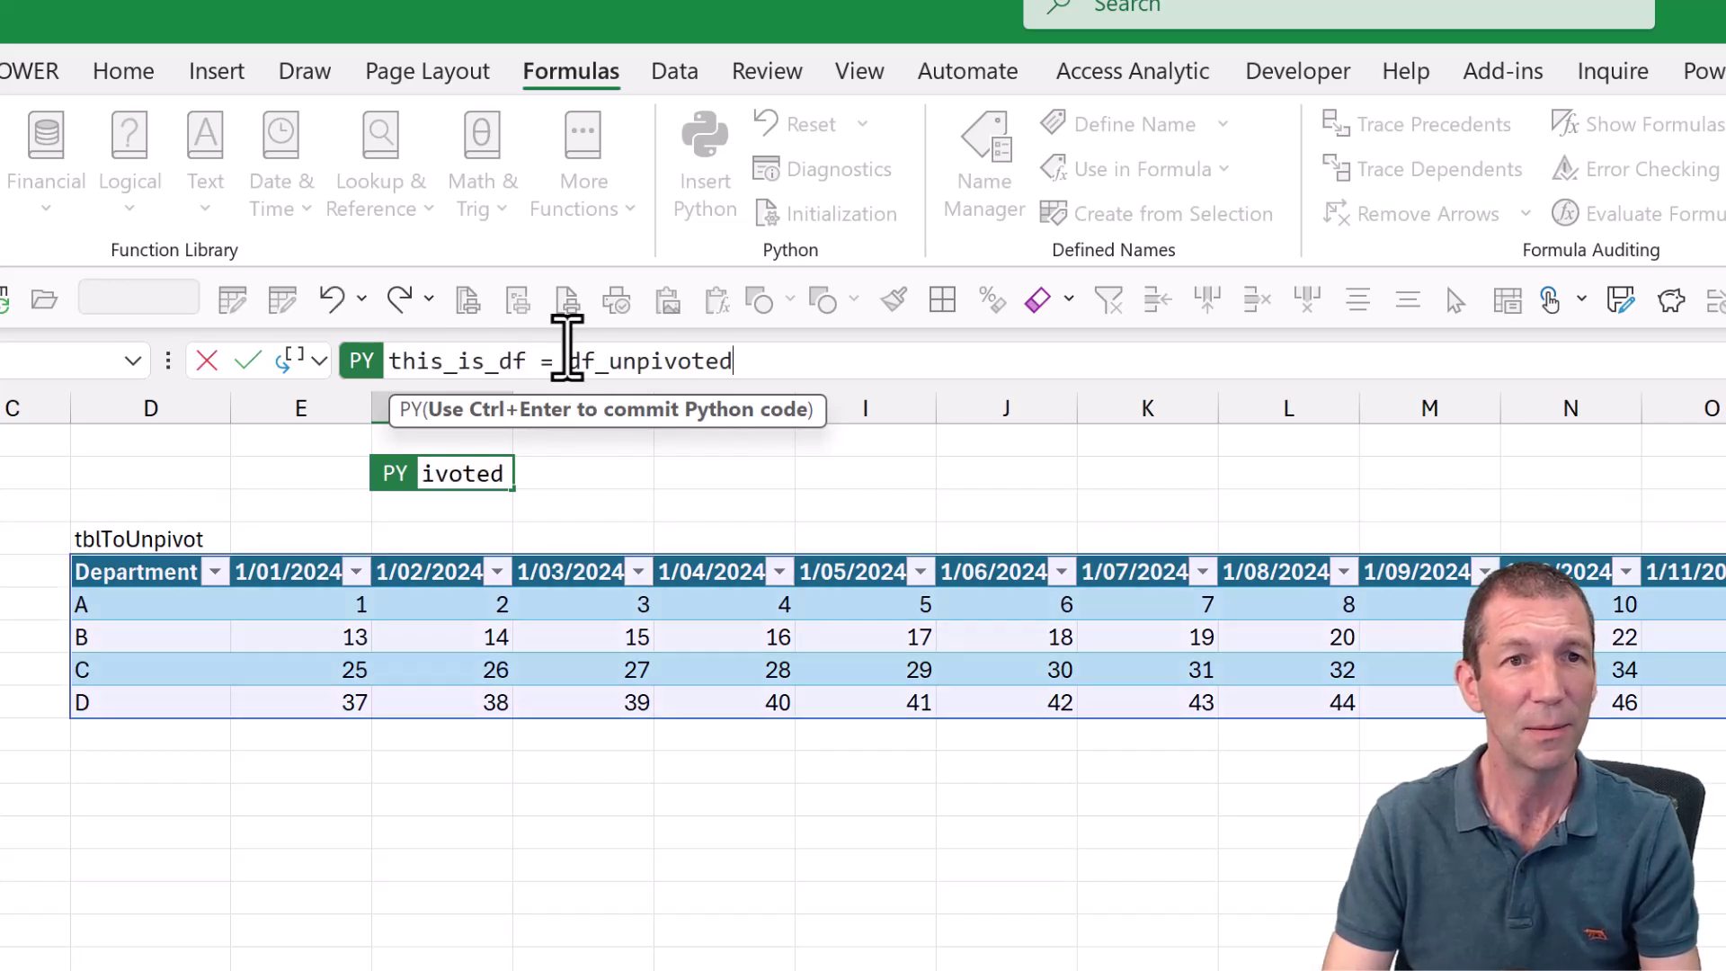
Step: In the expanded editor, change the id_vars column from 'Category' to 'Department'
key(ctrl+shift+u)
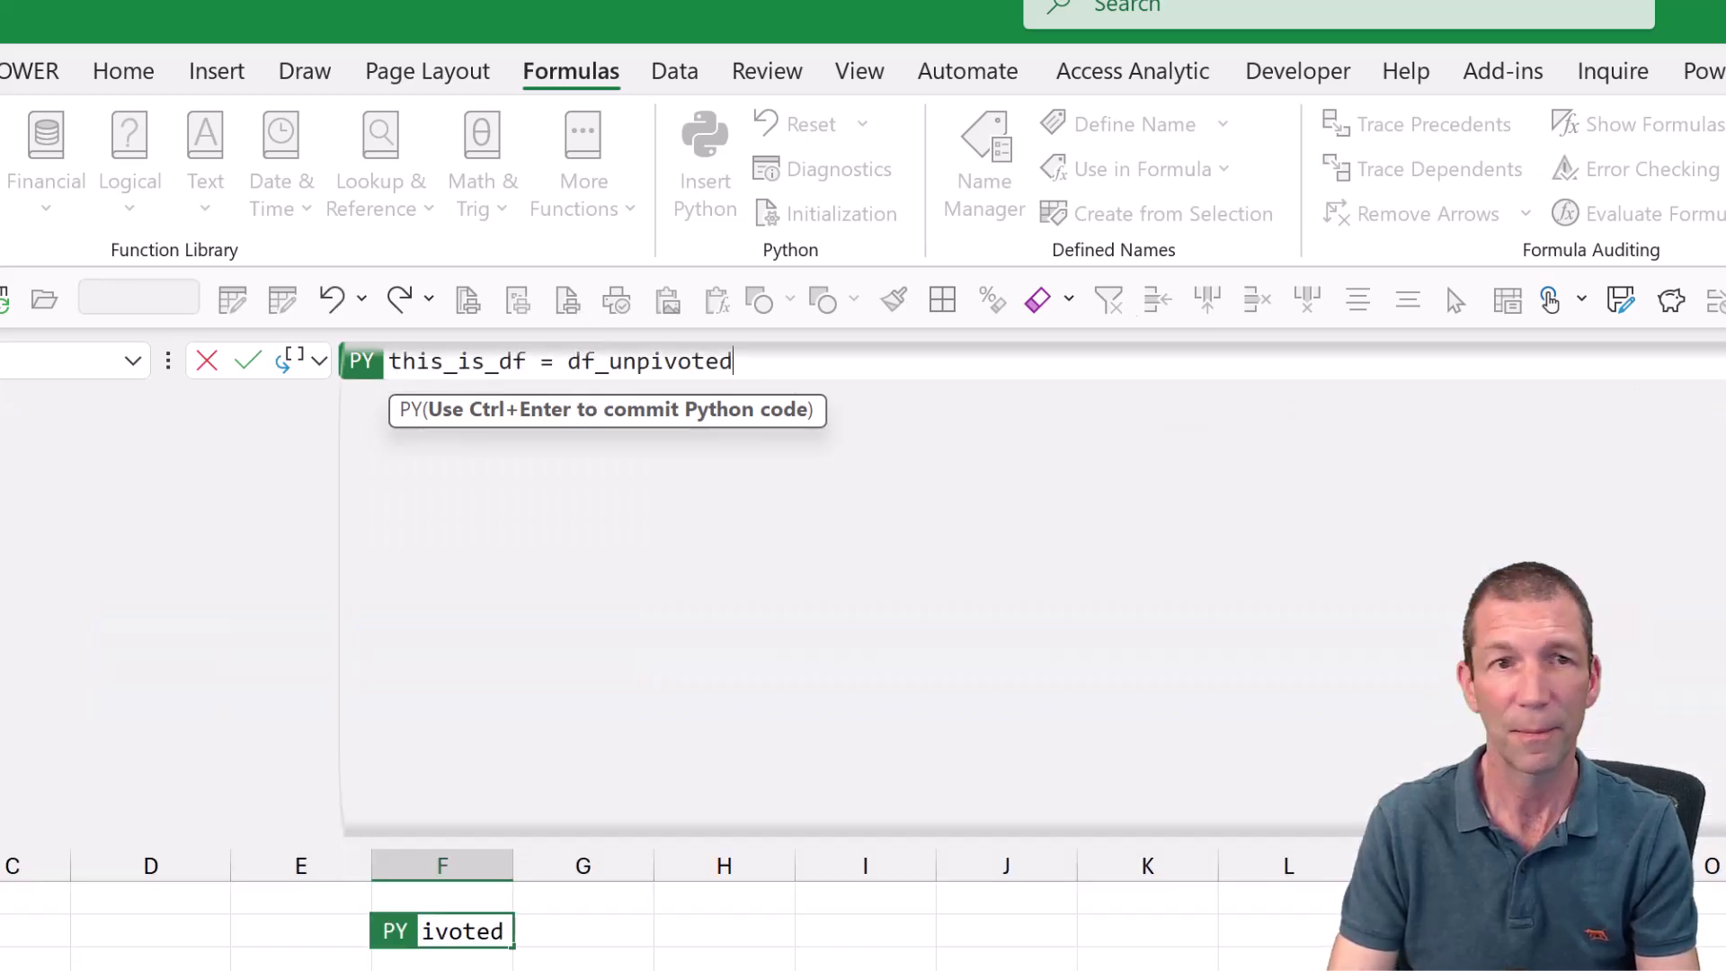
click(715, 553)
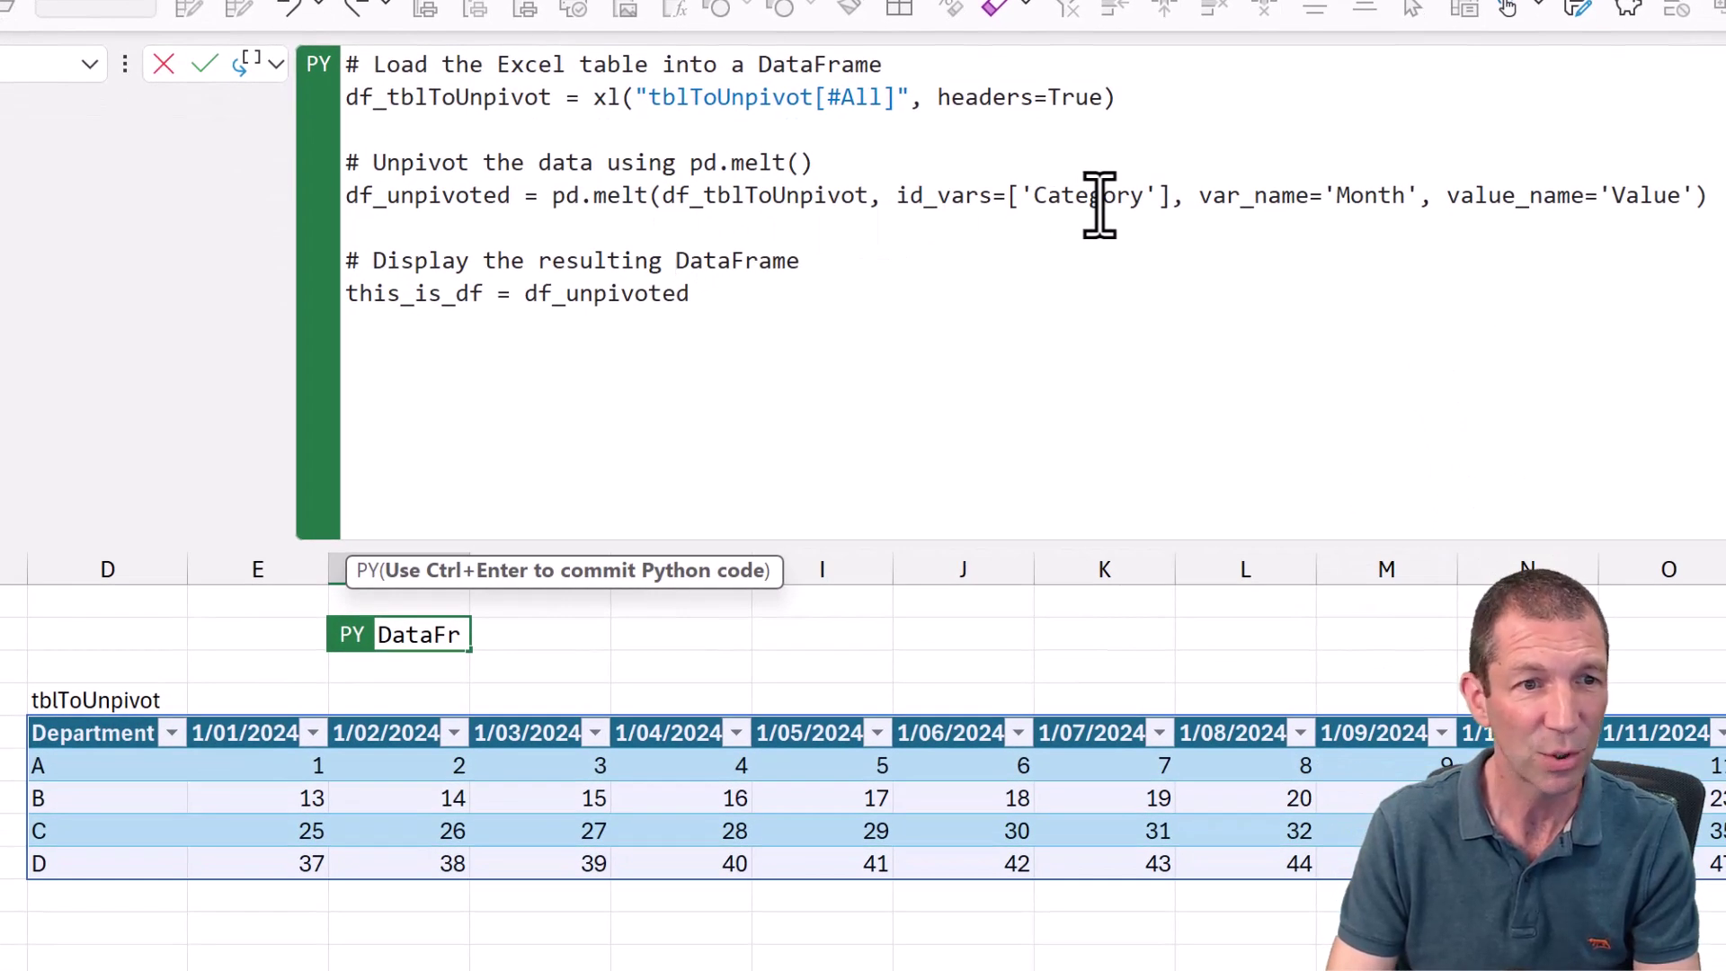
double_click(1098, 199)
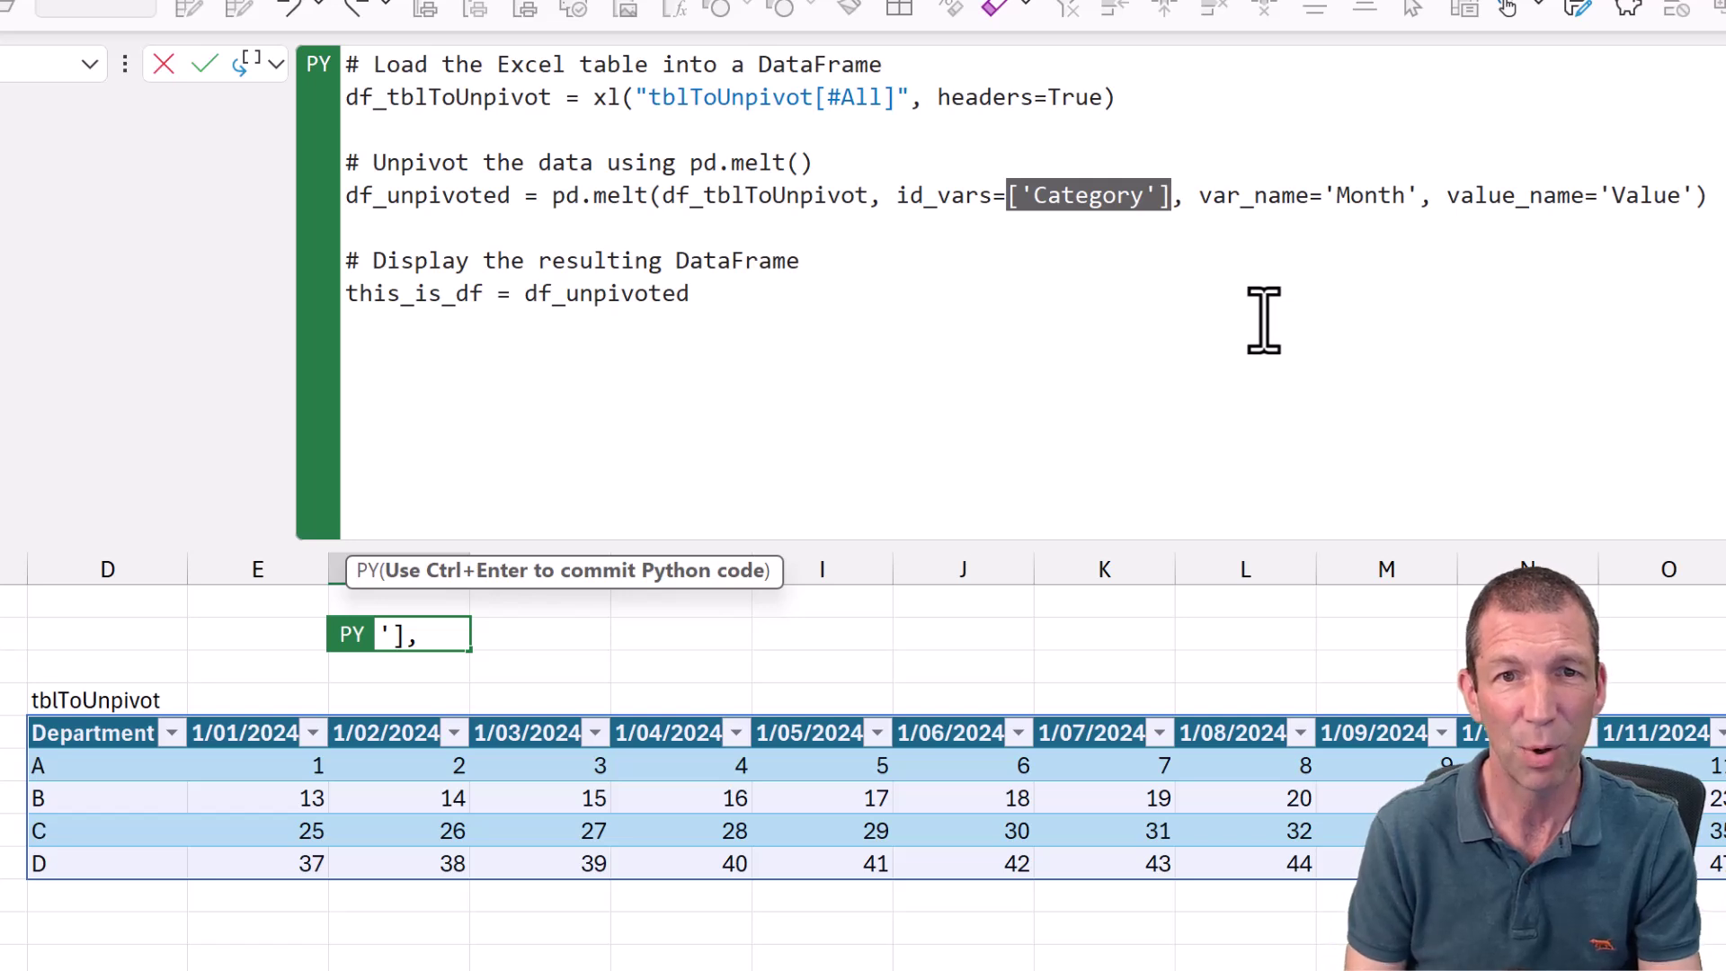
key(Left)
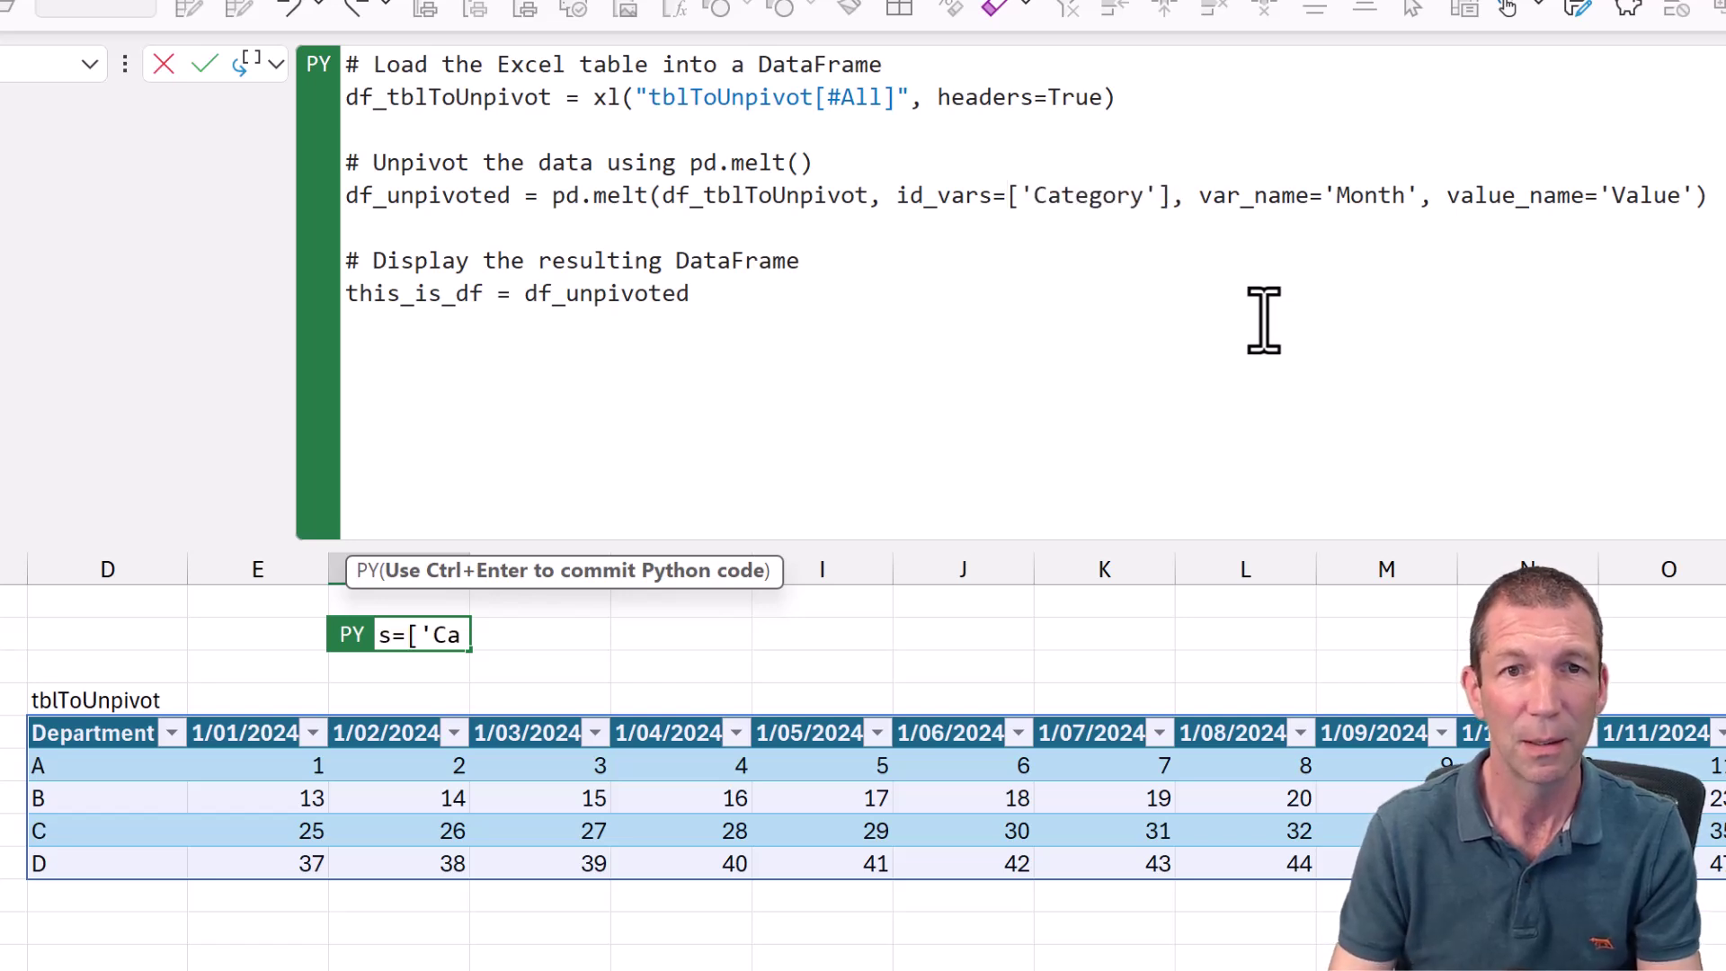
double_click(1108, 199)
click(1134, 195)
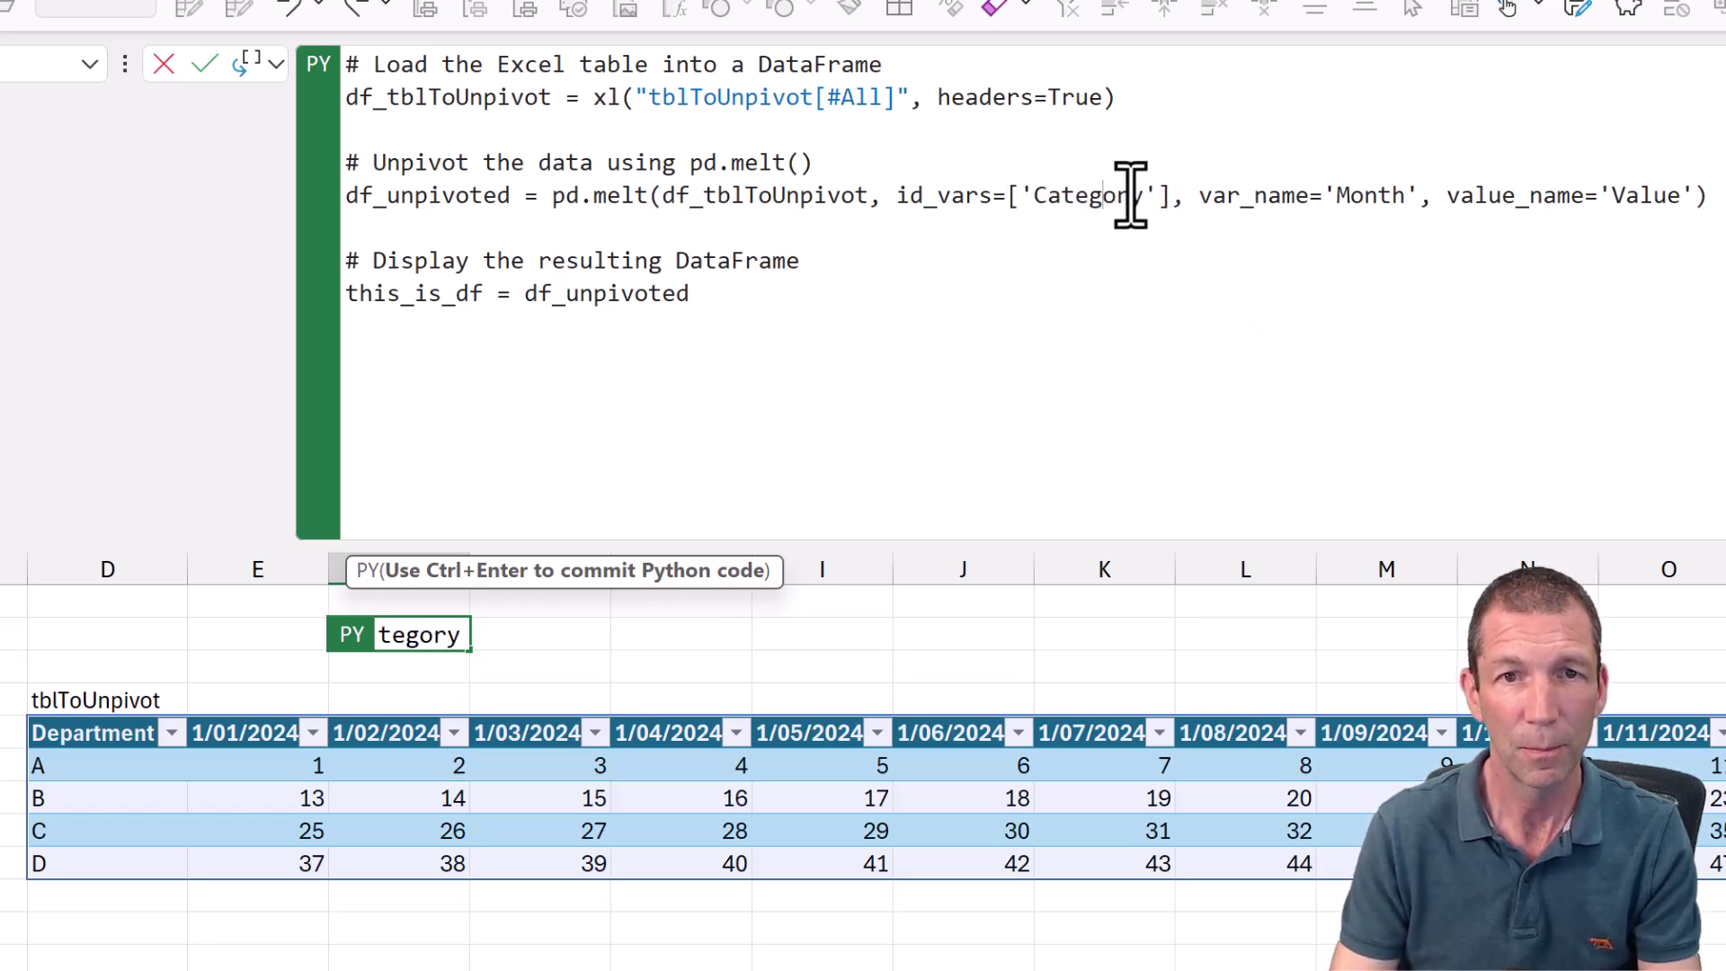
key(BackSpace)
key(BackSpace)
key(BackSpace)
key(BackSpace)
key(BackSpace)
key(BackSpace)
key(BackSpace)
key(BackSpace)
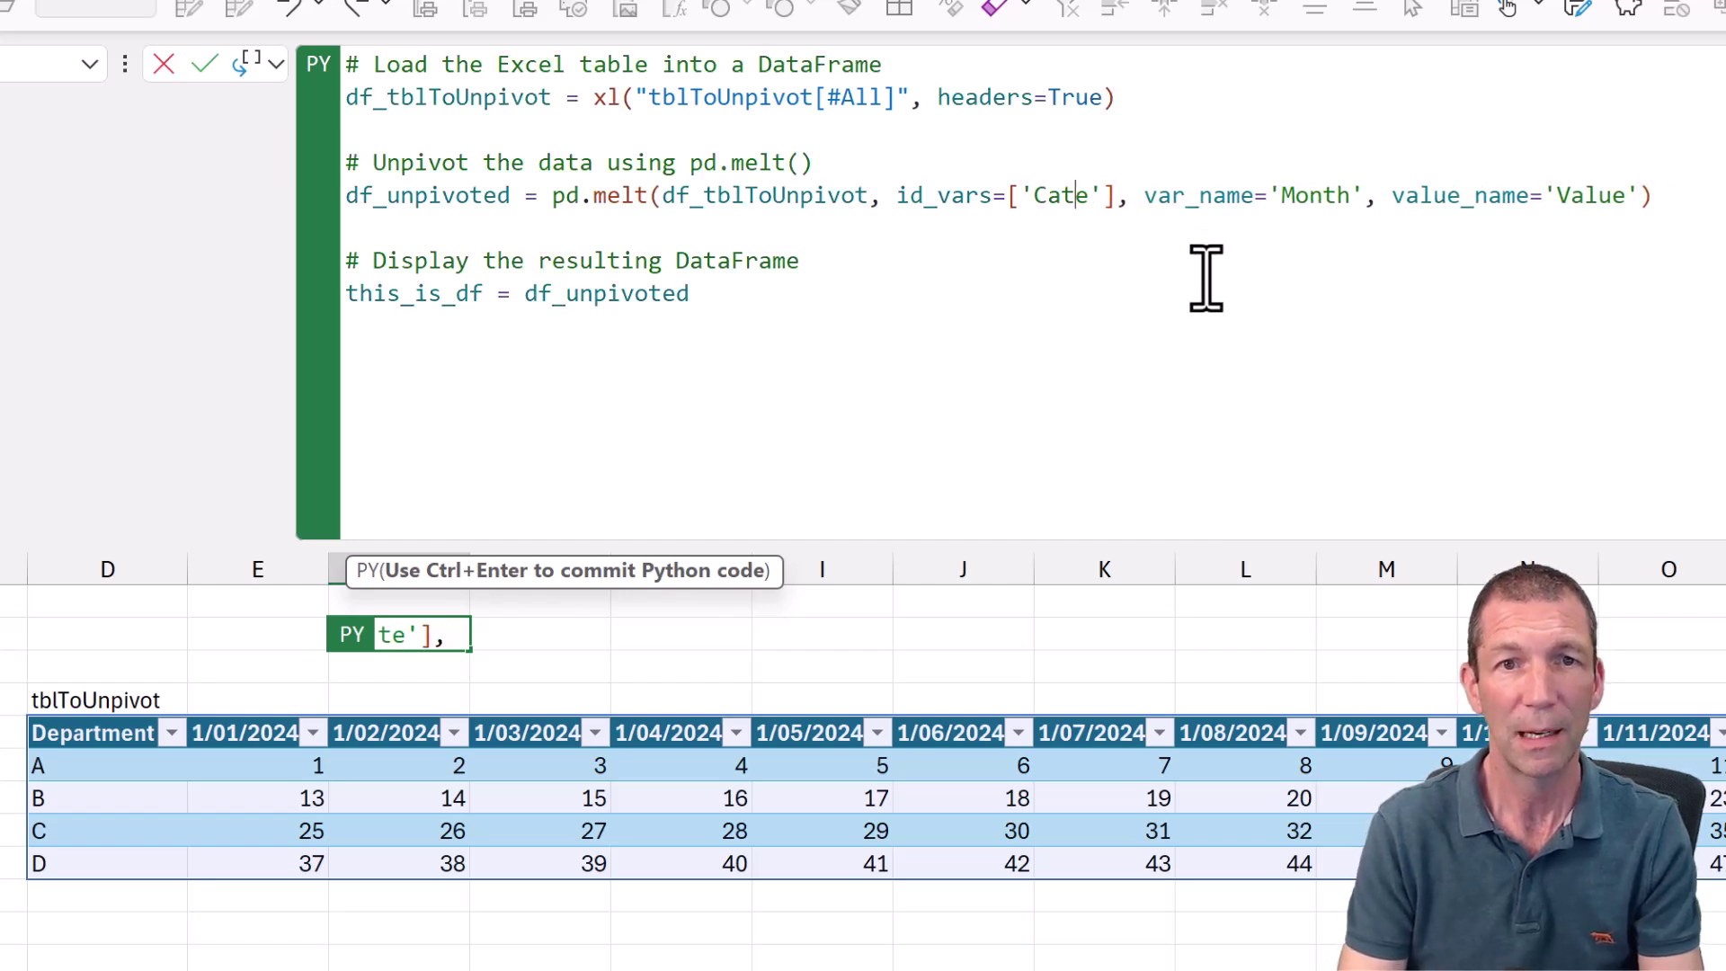
text(Depare)
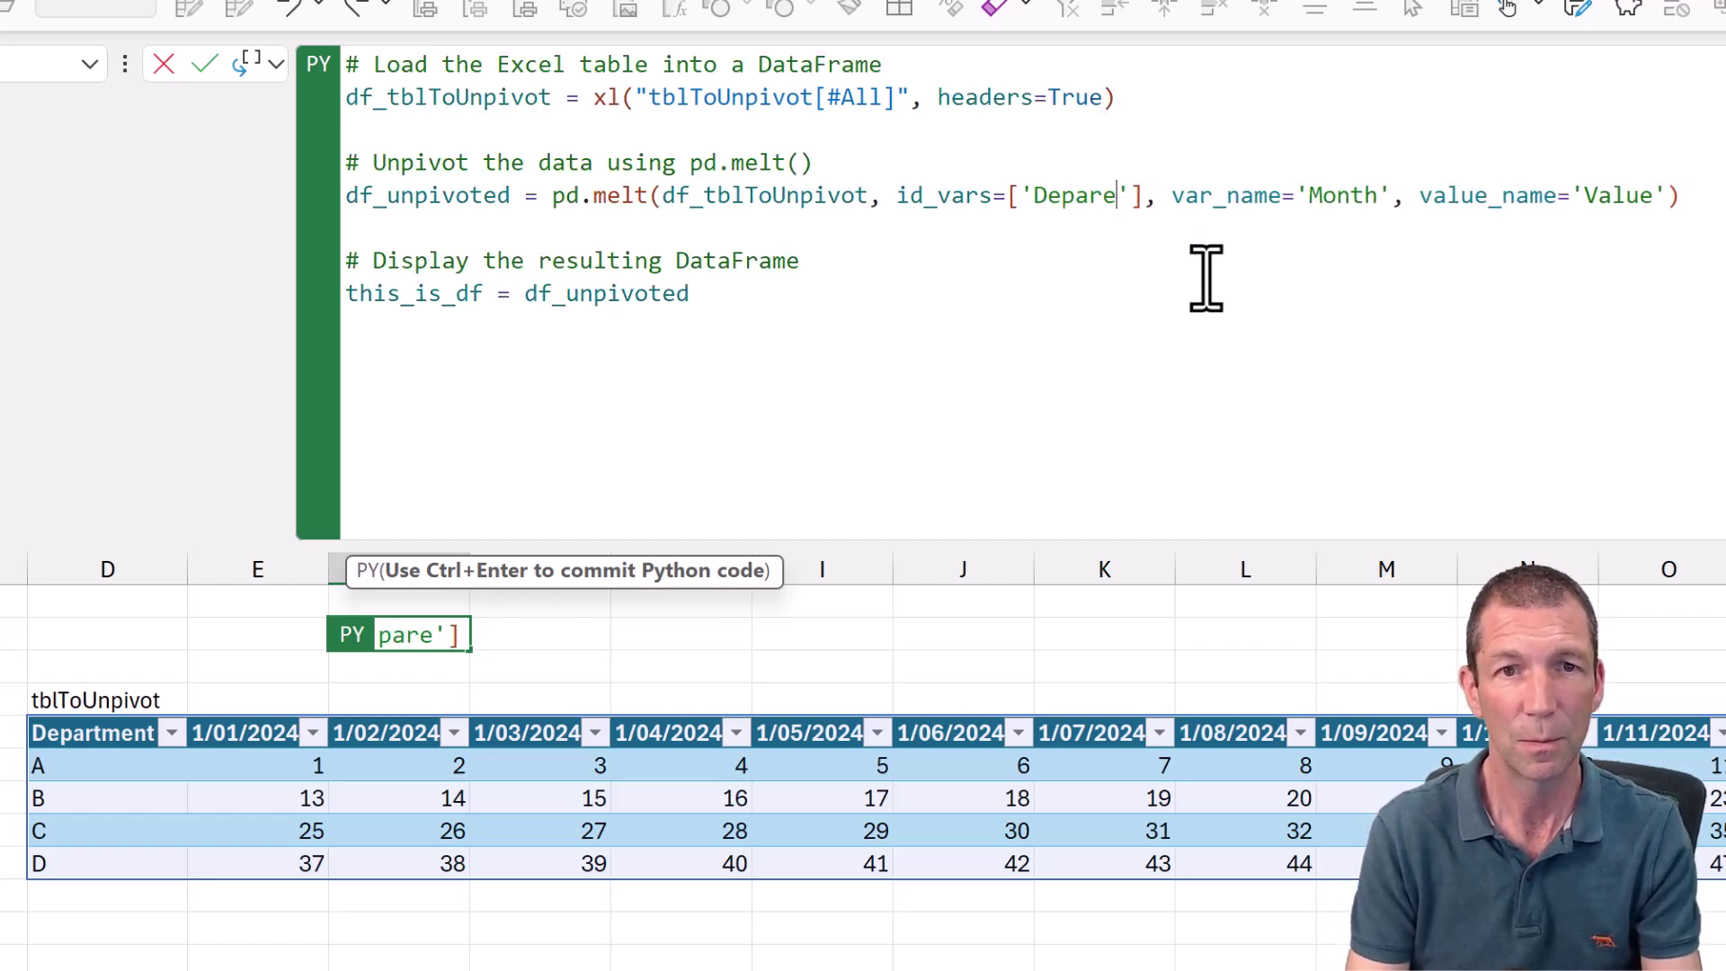
key(BackSpace)
text(tment)
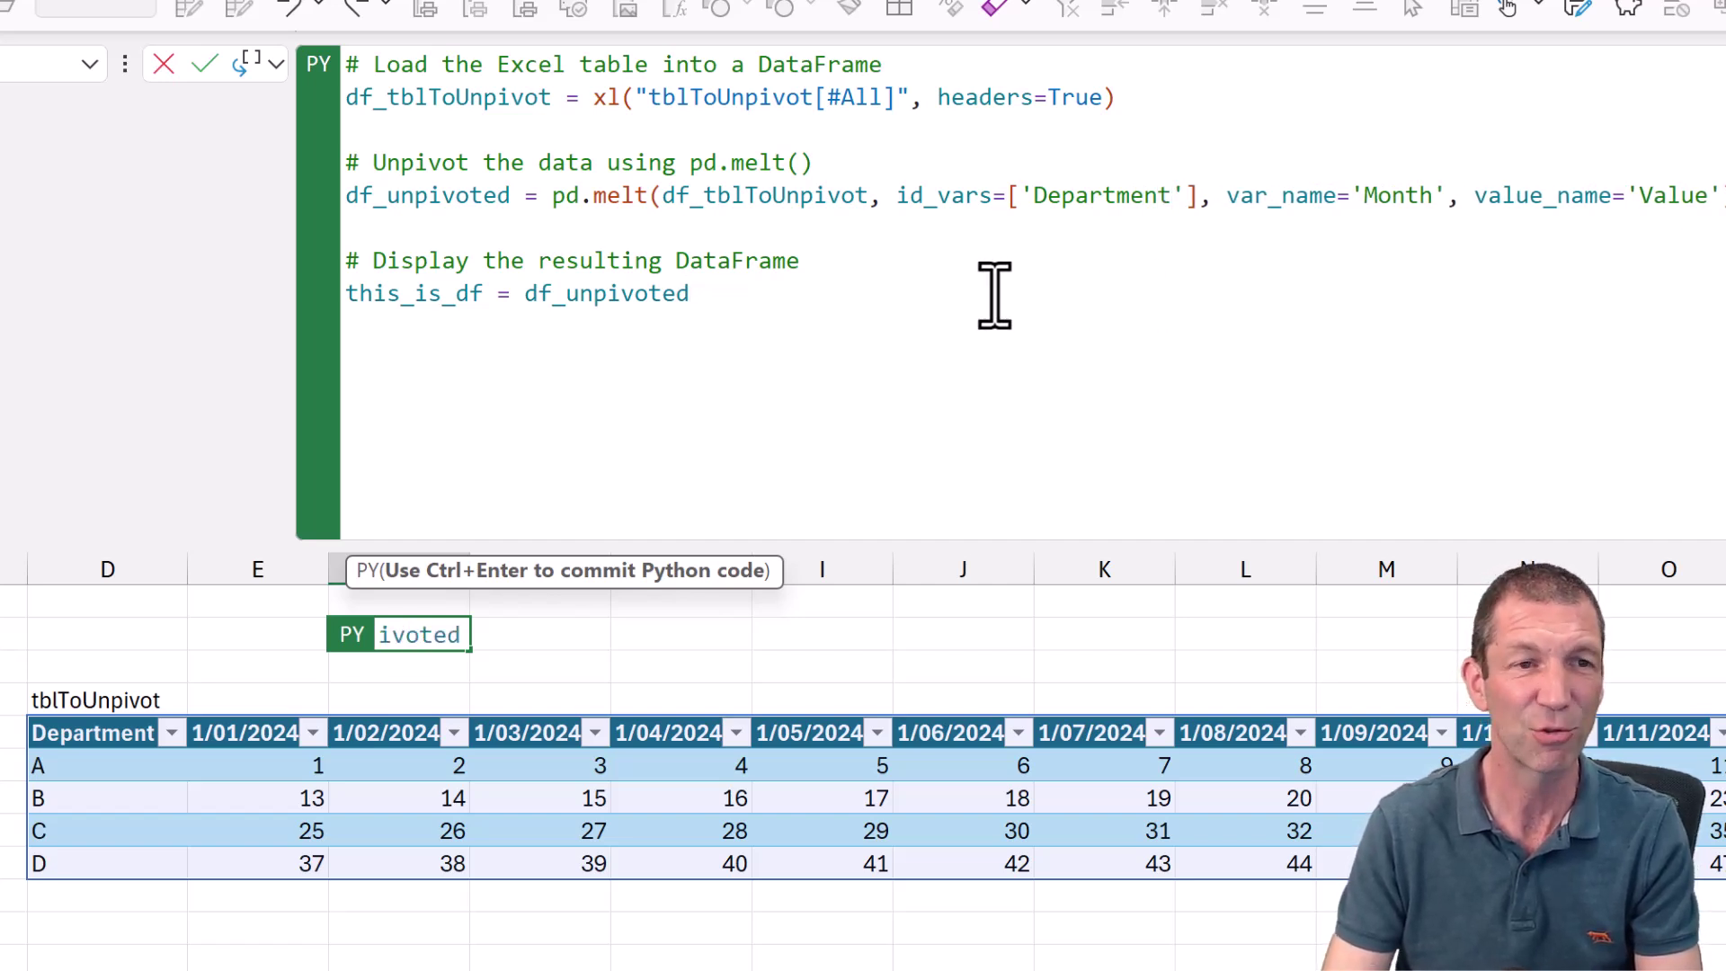
Step: Commit the unpivot cell, move it to column D below tblToUnpivot, and output as Excel values
click(205, 63)
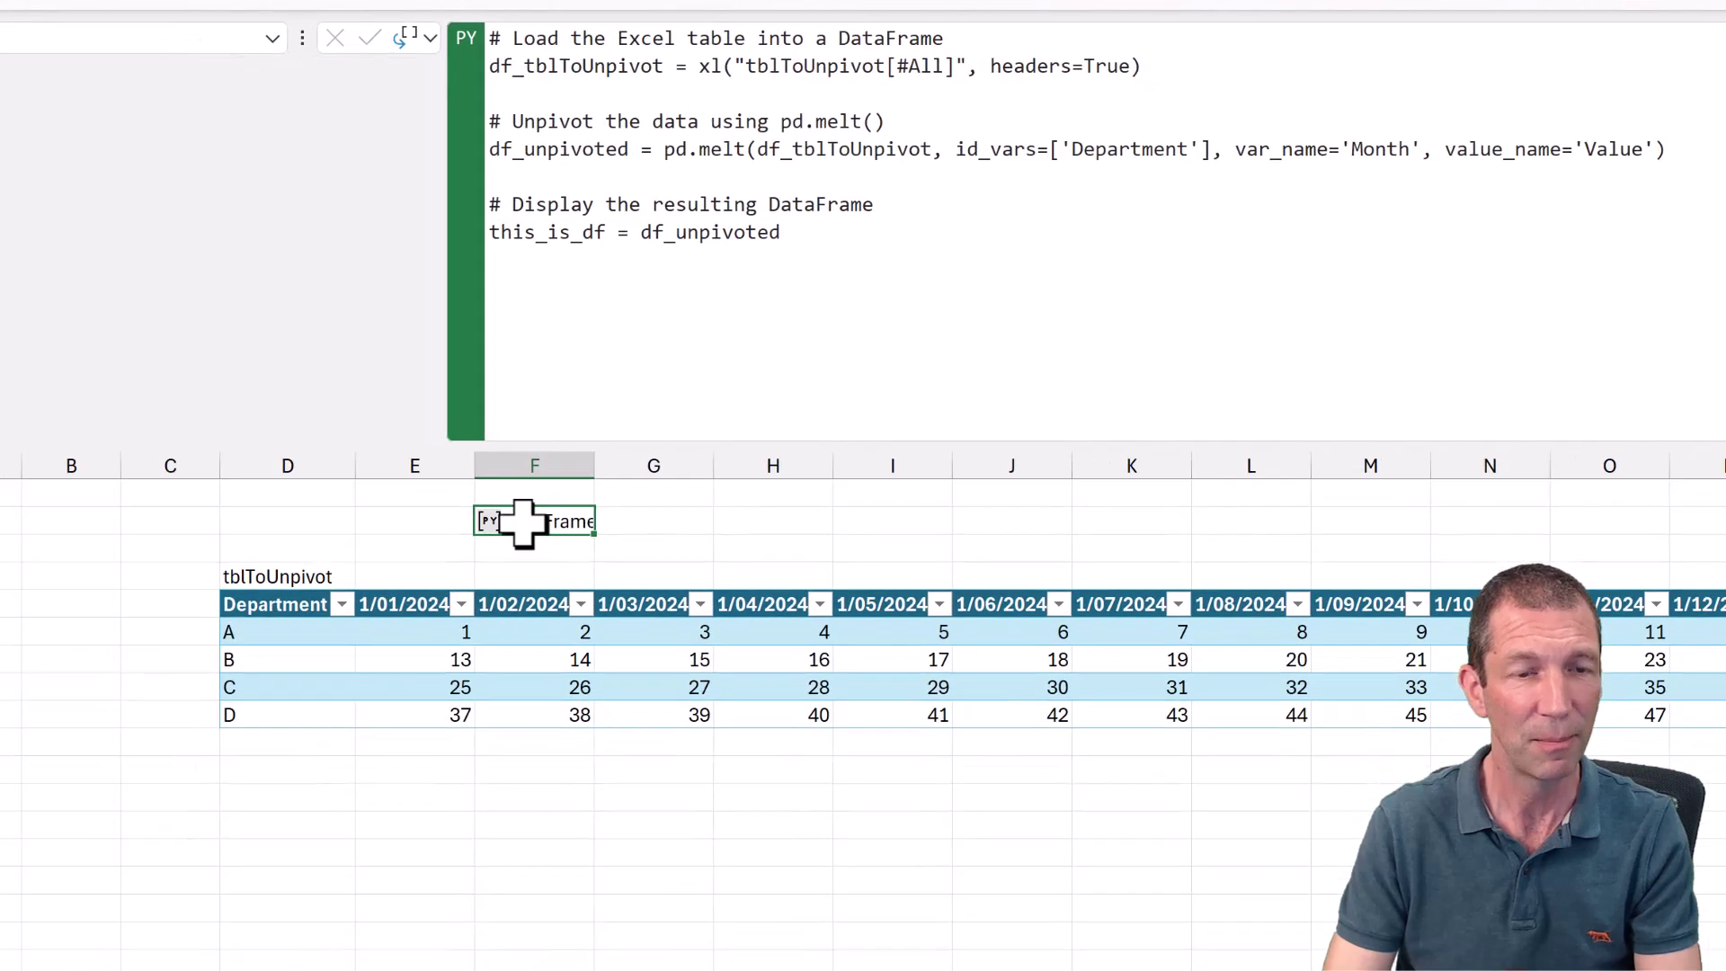
drag(372, 635, 158, 970)
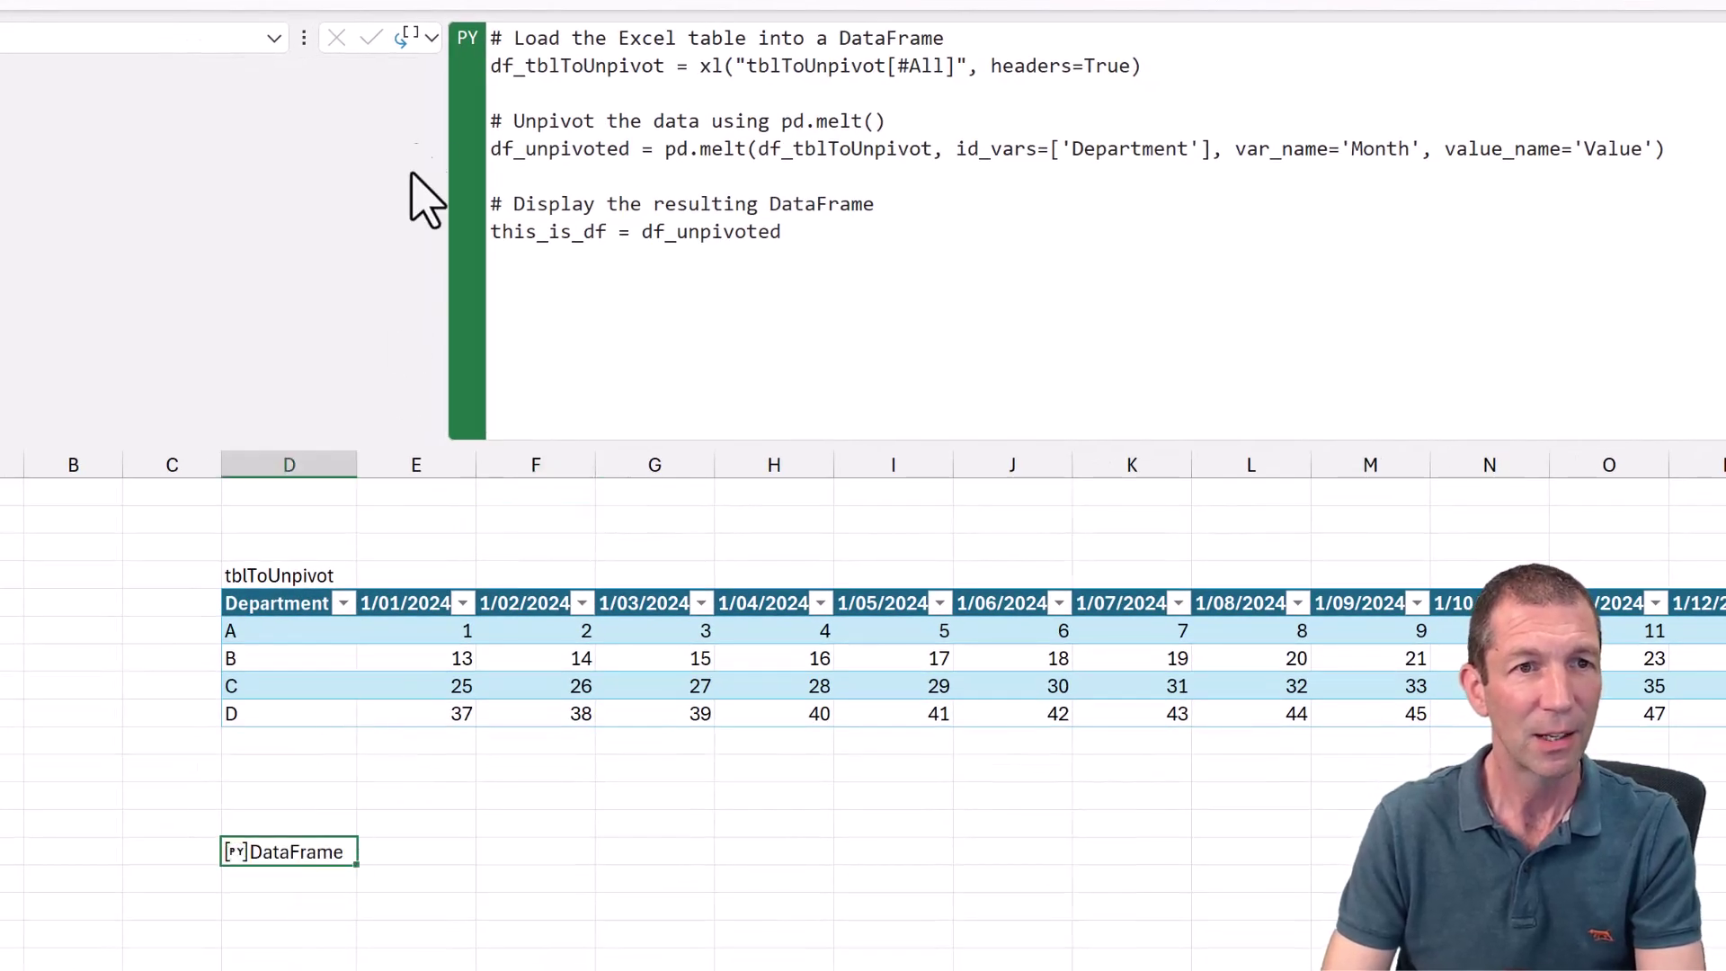
click(431, 39)
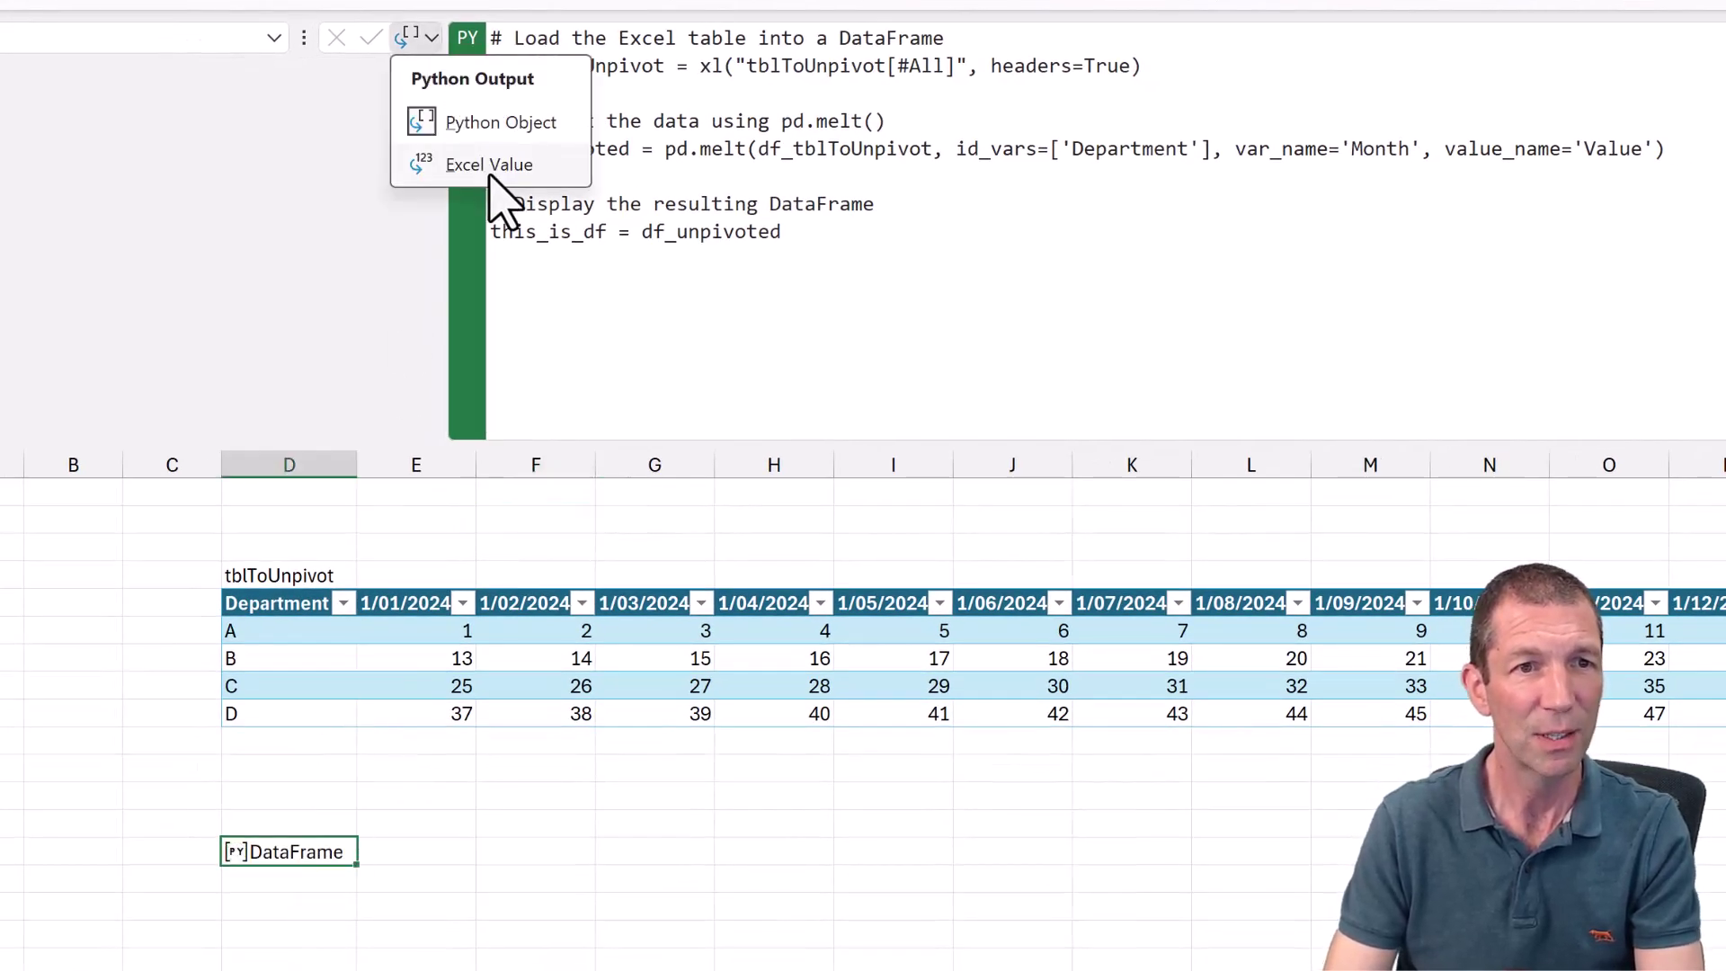
click(415, 166)
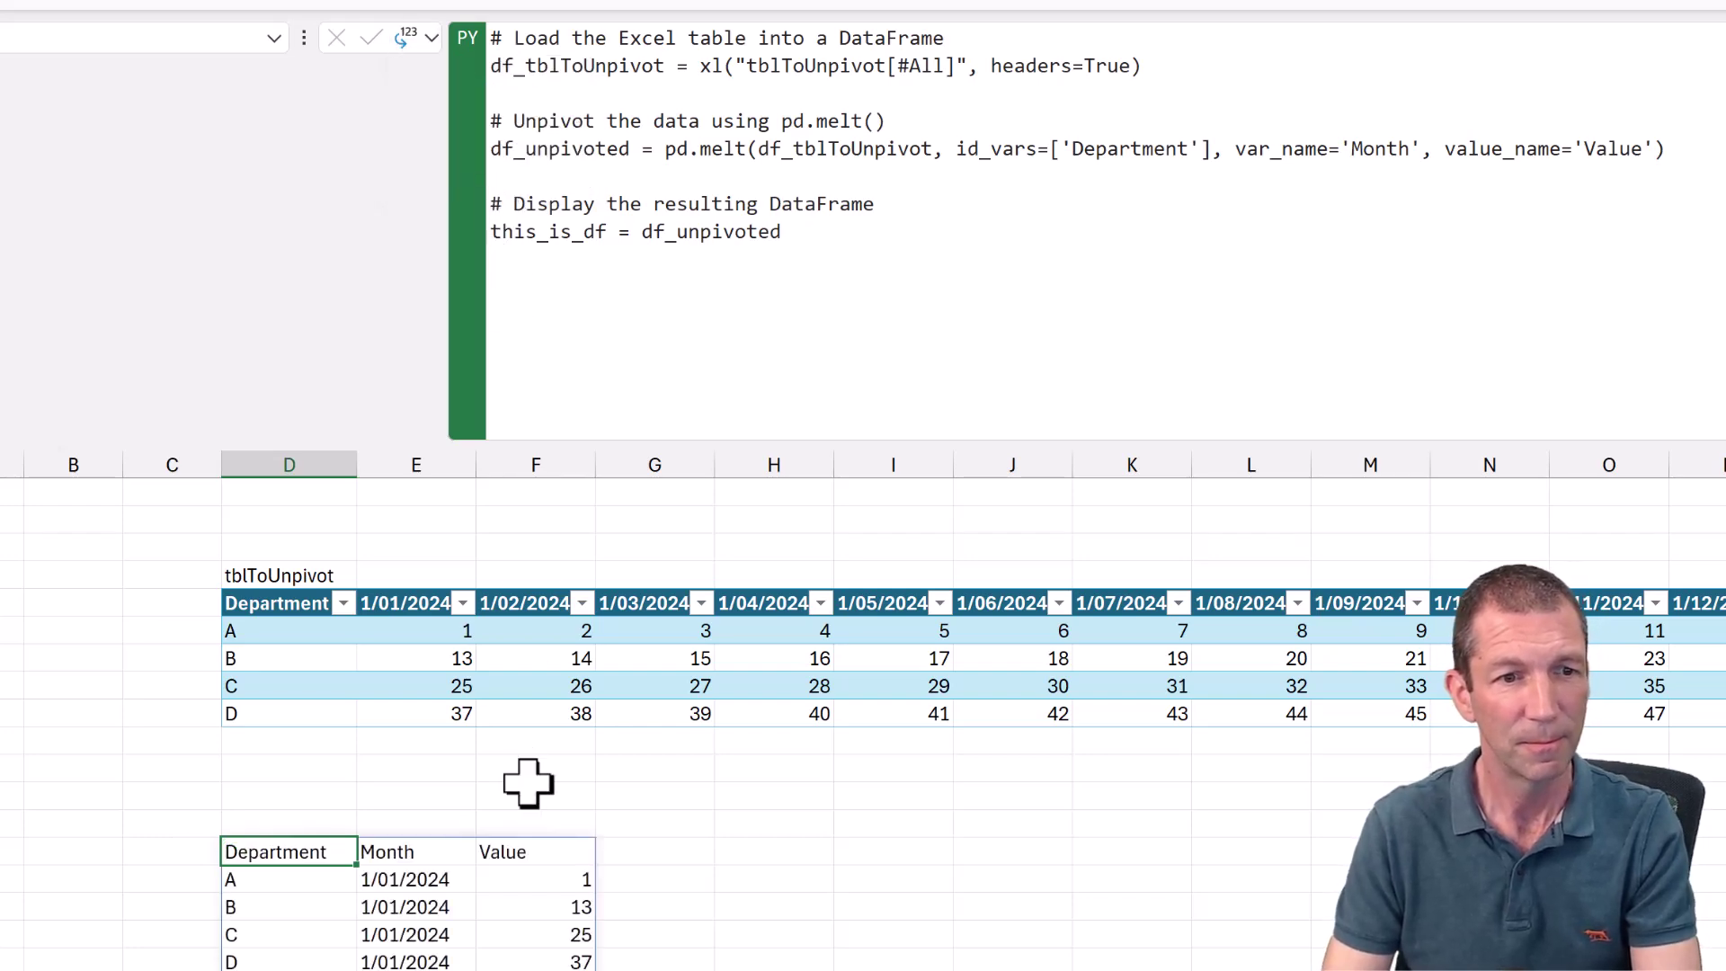
scroll(529, 782, down, 2)
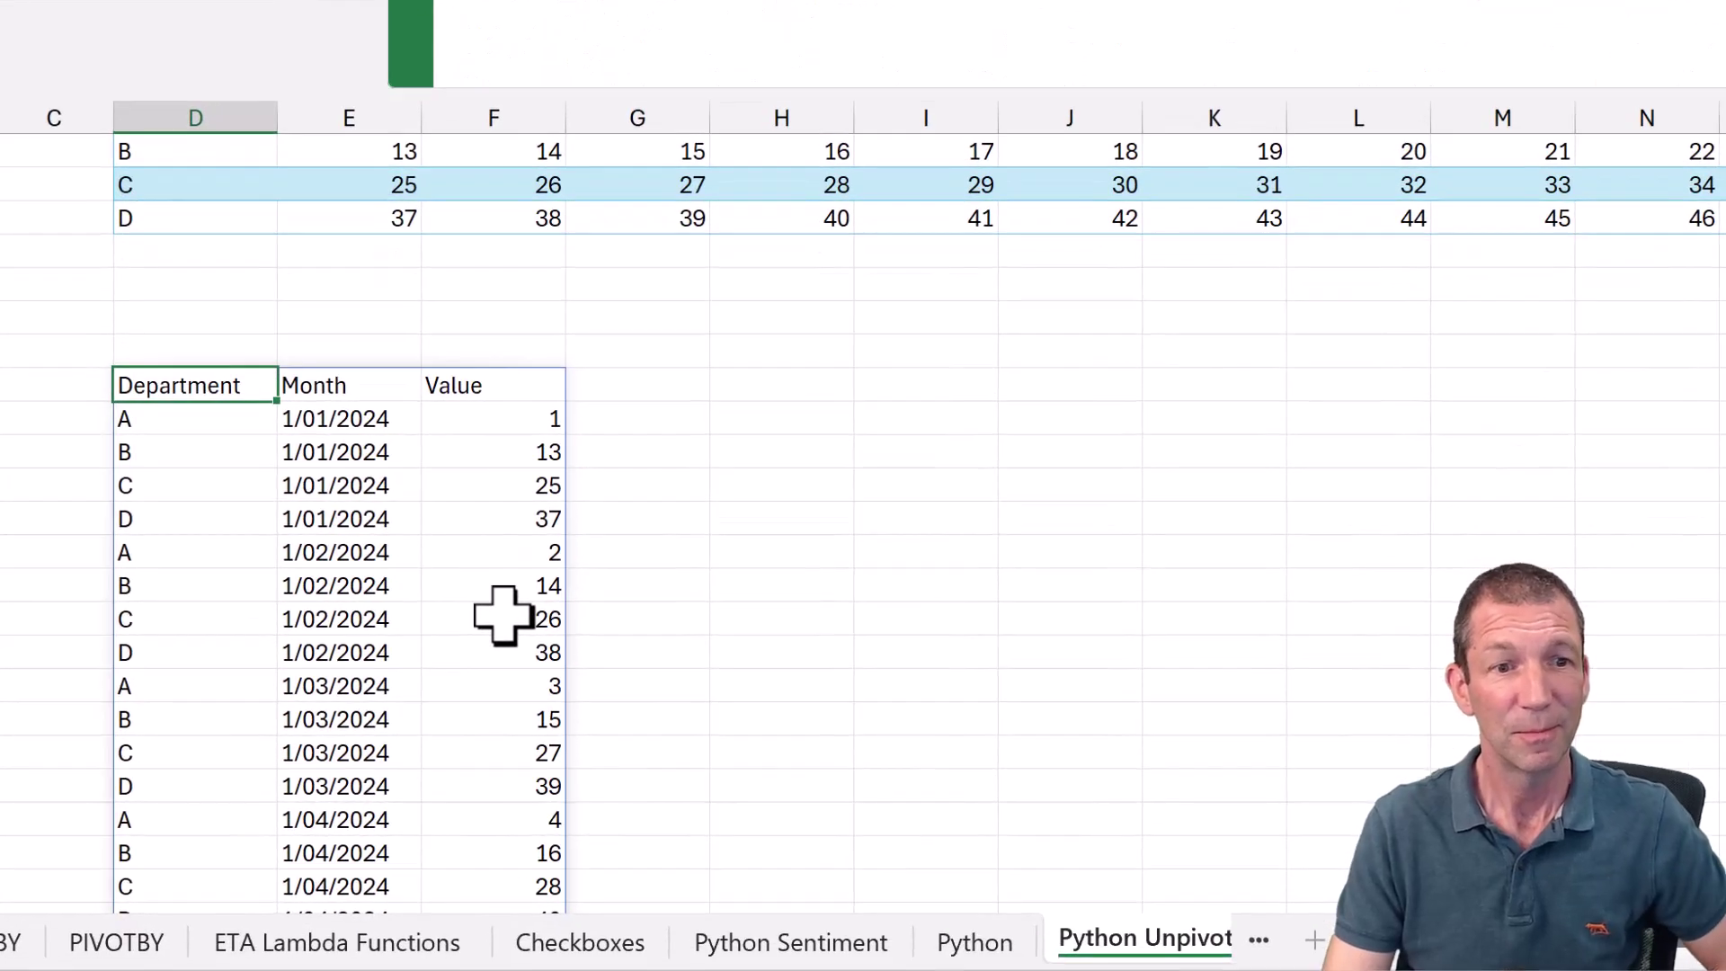
scroll(503, 616, up, 2)
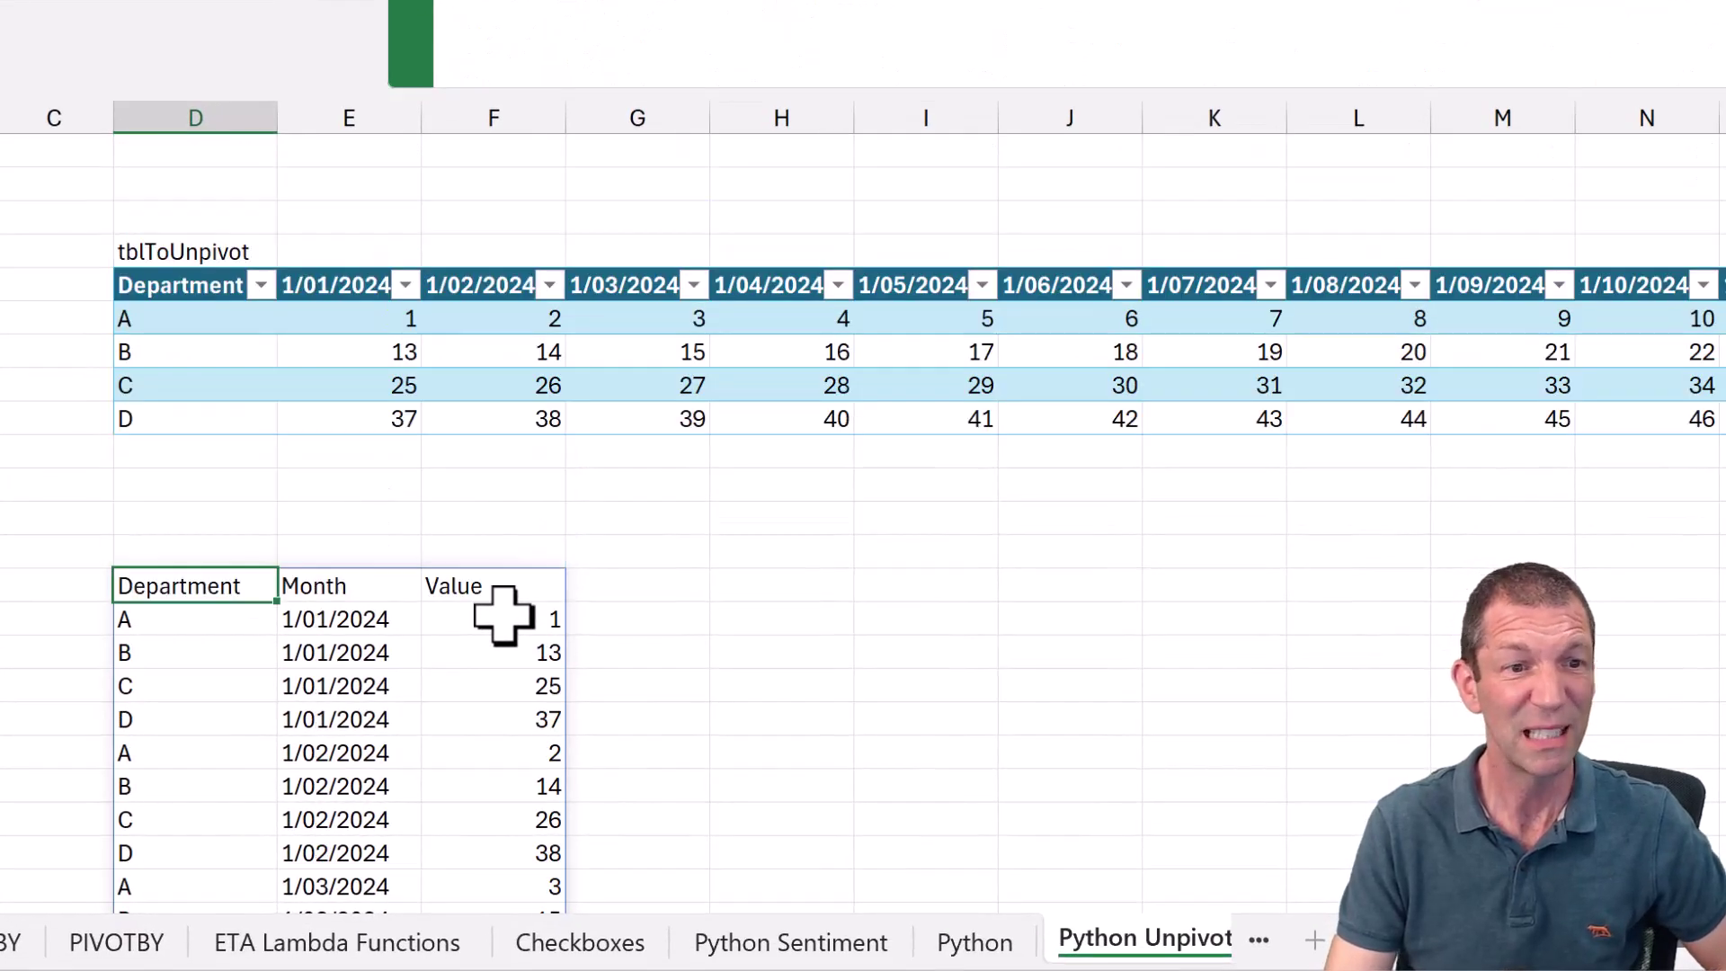